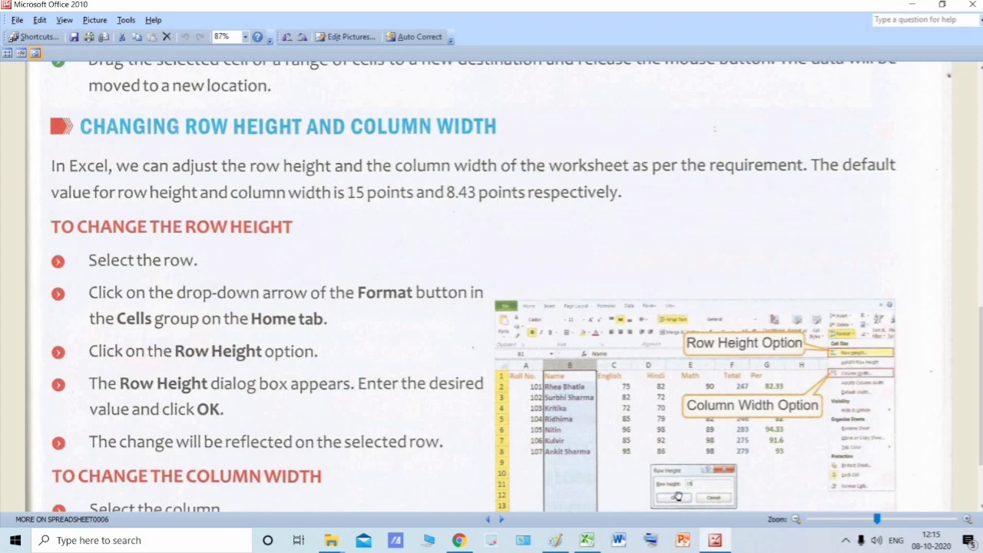
- Switch to the marks workbook in Excel and look over the student table on Sheet1
{"action": "left_click", "coordinate": [586, 541]}
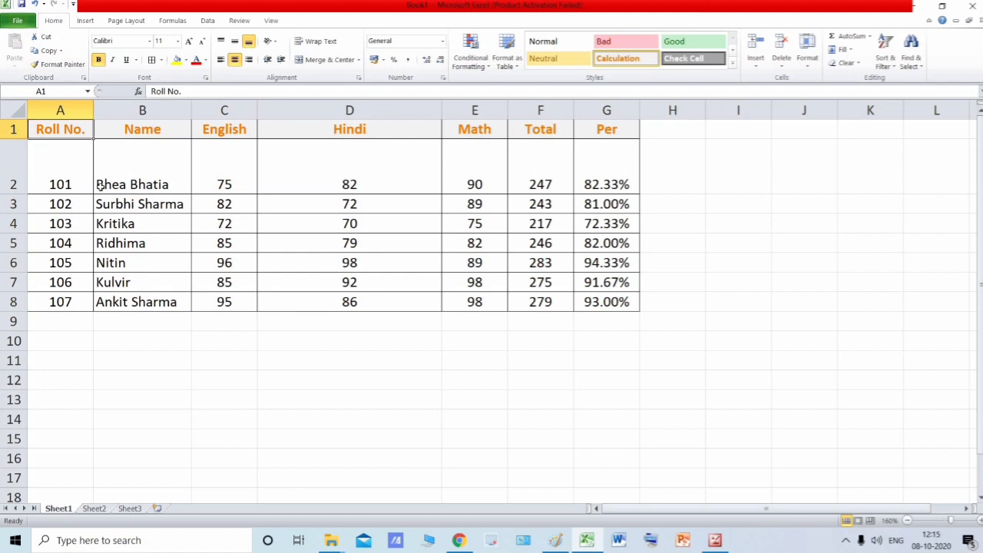
{"action": "left_click", "coordinate": [606, 303], "text": "shift"}
{"action": "left_click", "coordinate": [672, 301]}
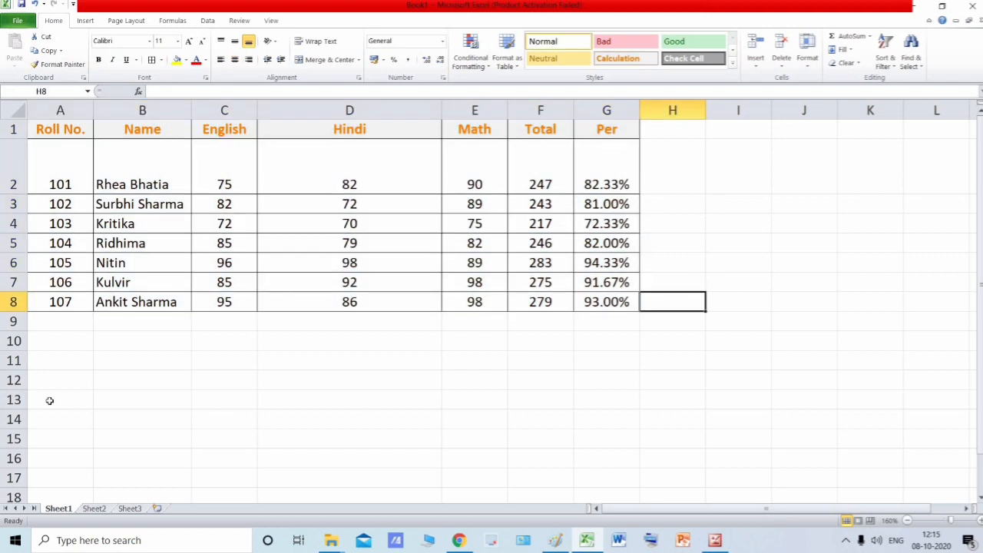
{"action": "left_click", "coordinate": [267, 381]}
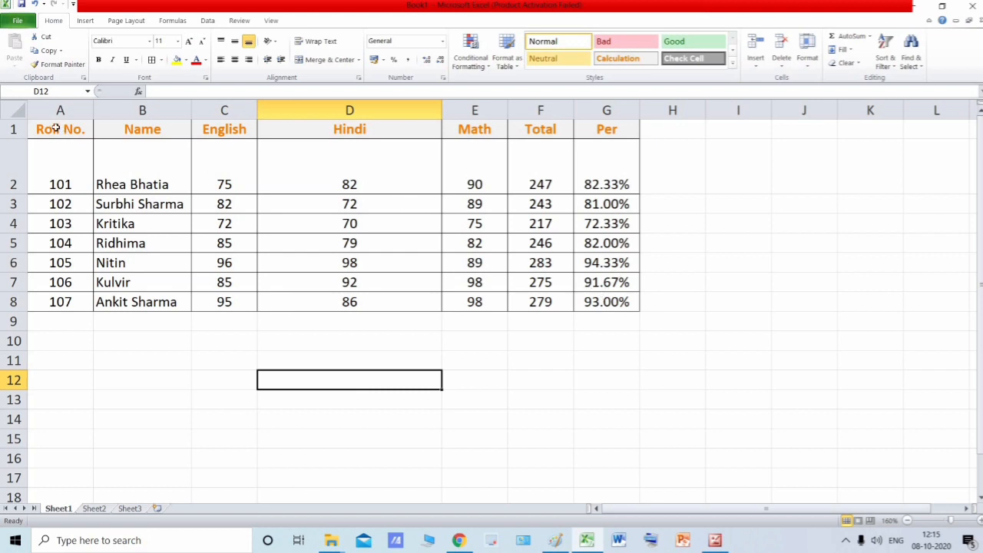
{"action": "key", "text": "ctrl+Home"}
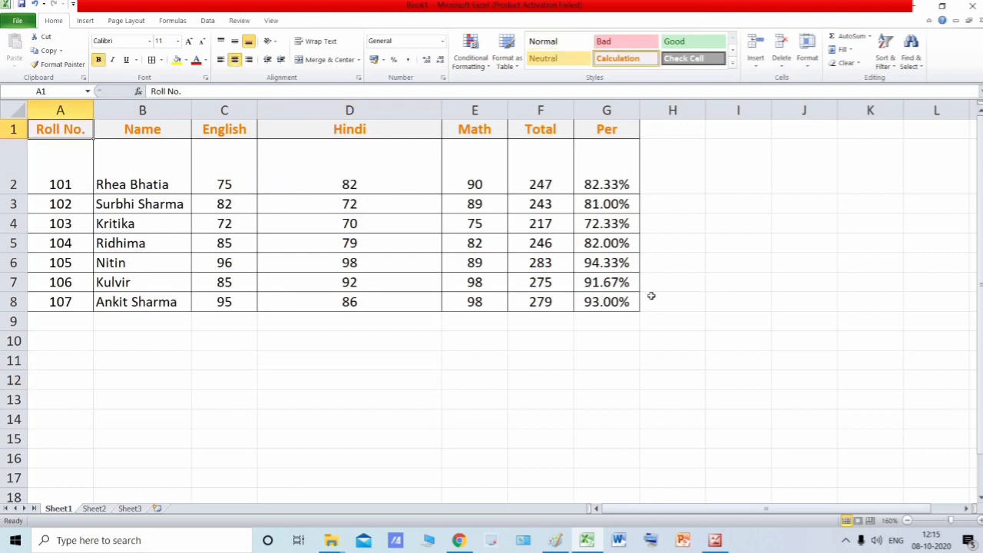
{"action": "left_click", "coordinate": [299, 399]}
- Compare the heights of rows 1, 2 and 3 by selecting the entire rows in turn
{"action": "left_click", "coordinate": [13, 130]}
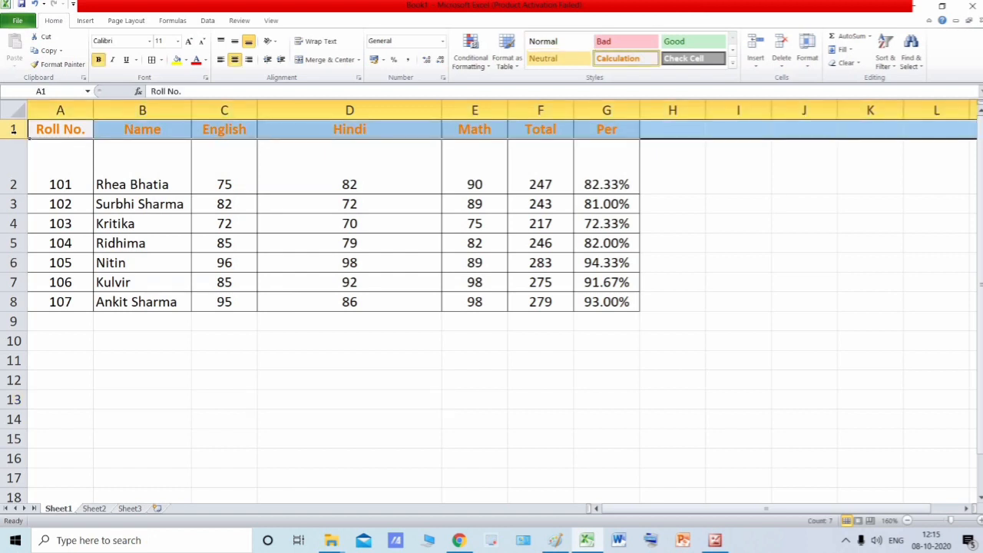
{"action": "left_click", "coordinate": [13, 164]}
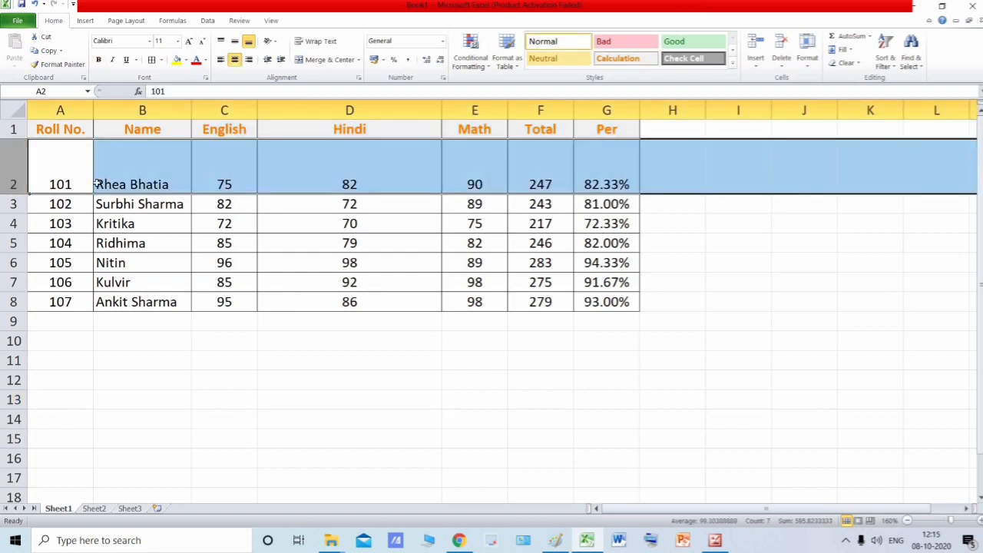
{"action": "left_click", "coordinate": [142, 169]}
{"action": "left_click", "coordinate": [13, 130]}
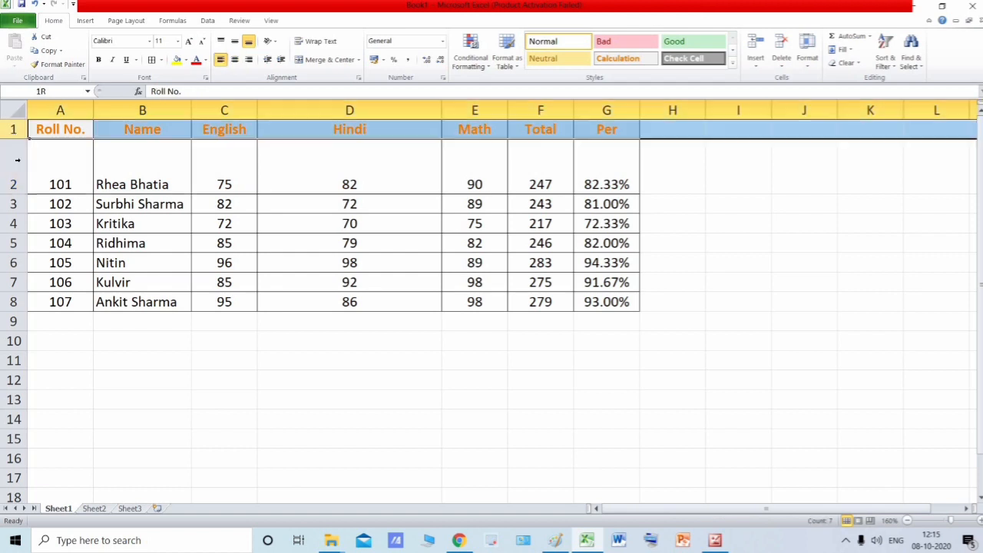
{"action": "left_click", "coordinate": [14, 161]}
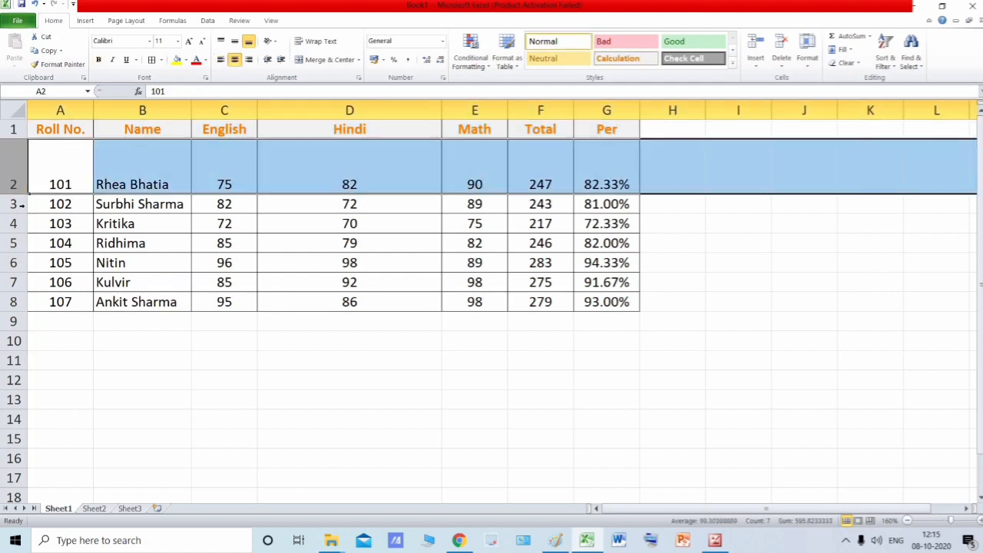
{"action": "left_click", "coordinate": [20, 204]}
{"action": "left_click", "coordinate": [14, 185]}
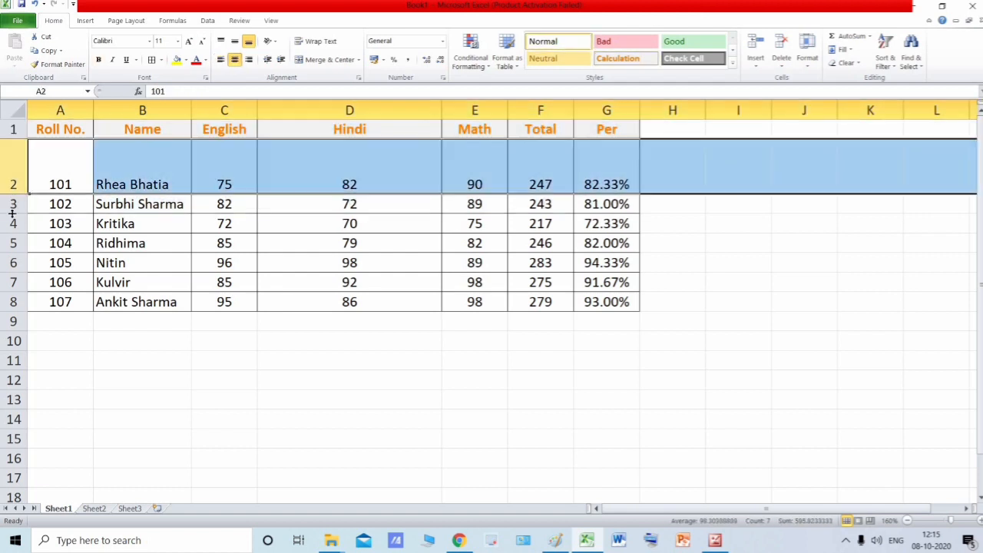
{"action": "left_click", "coordinate": [13, 205]}
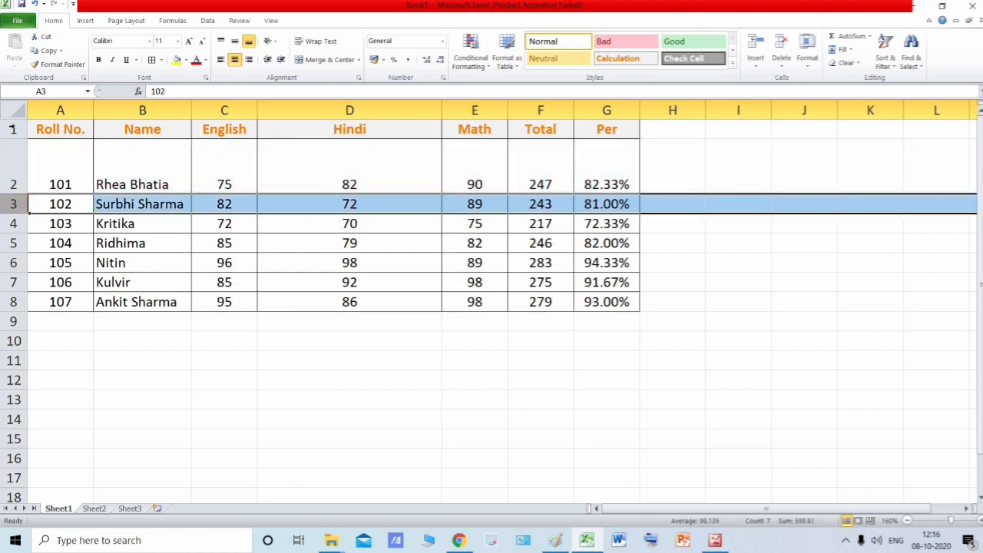
{"action": "left_click", "coordinate": [23, 164]}
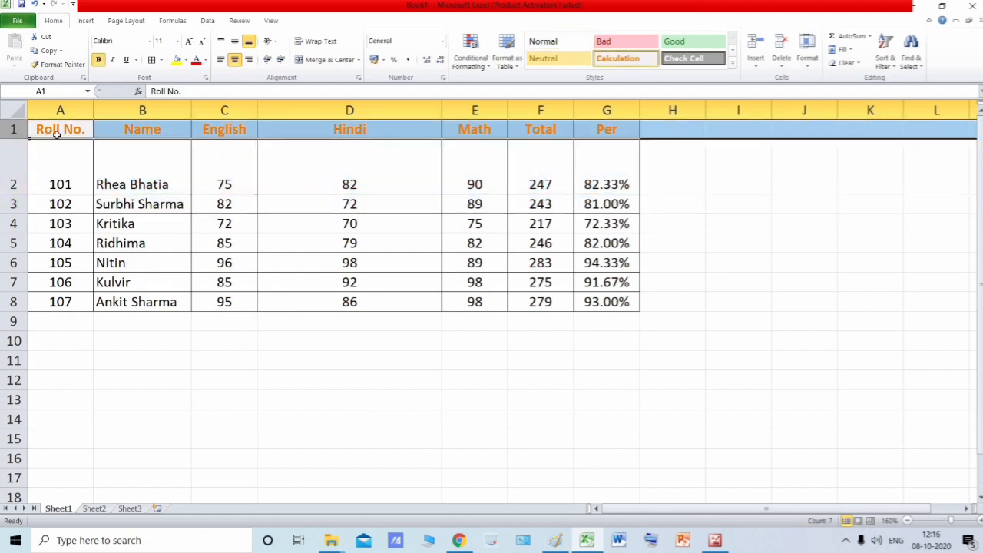
{"action": "left_click", "coordinate": [6, 167]}
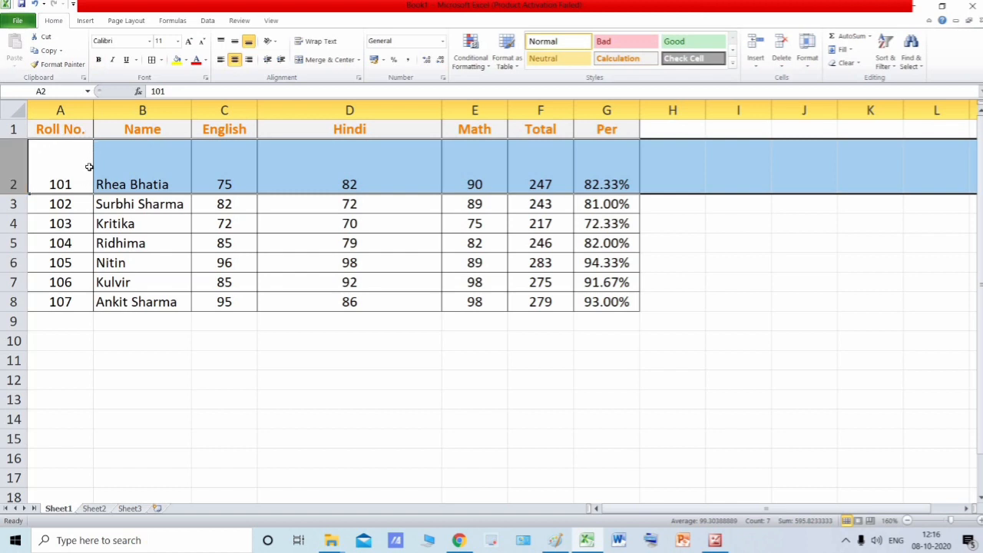
{"action": "left_click", "coordinate": [87, 158]}
{"action": "left_click", "coordinate": [78, 135]}
{"action": "key", "text": "shift+space"}
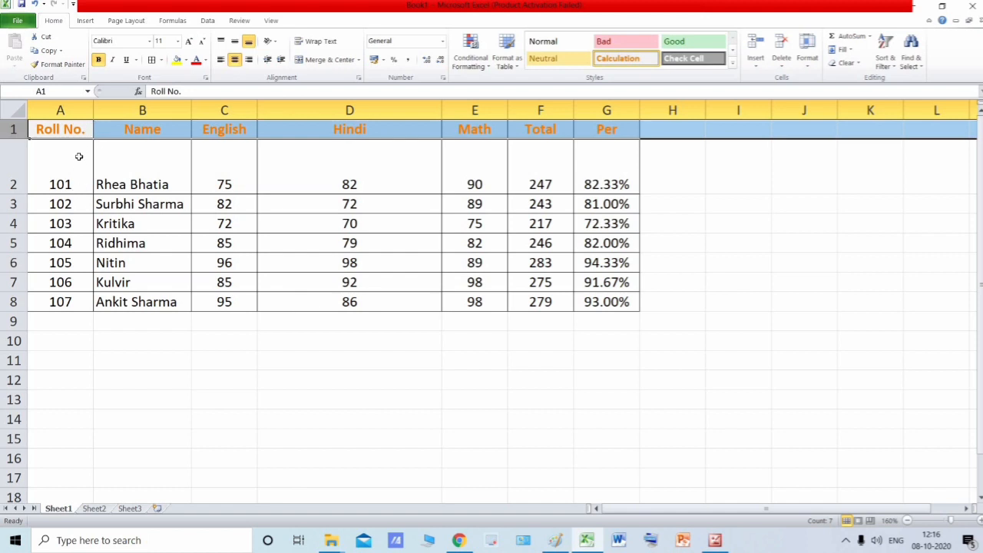
{"action": "left_click", "coordinate": [17, 177]}
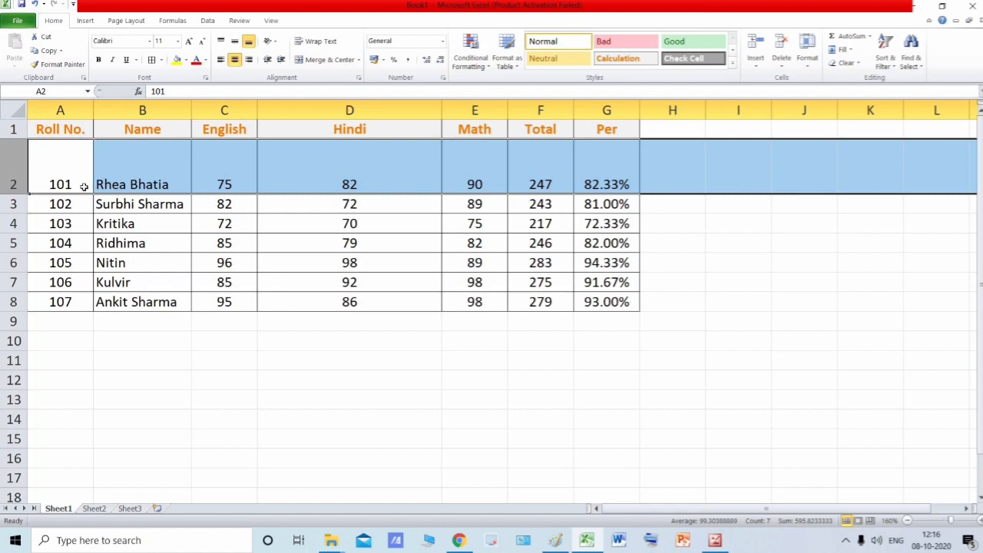
{"action": "type", "text": "x"}
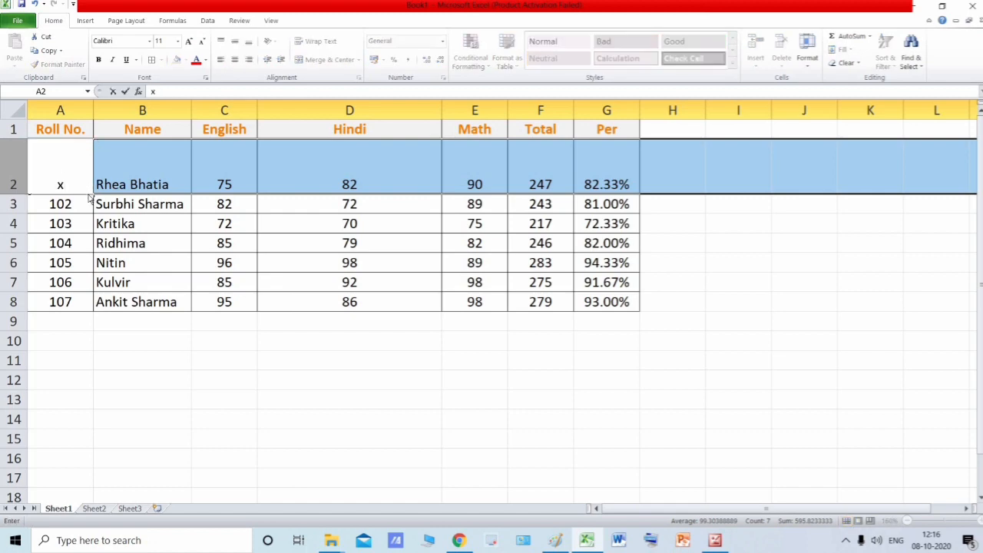
{"action": "key", "text": "Escape"}
{"action": "left_click", "coordinate": [138, 171]}
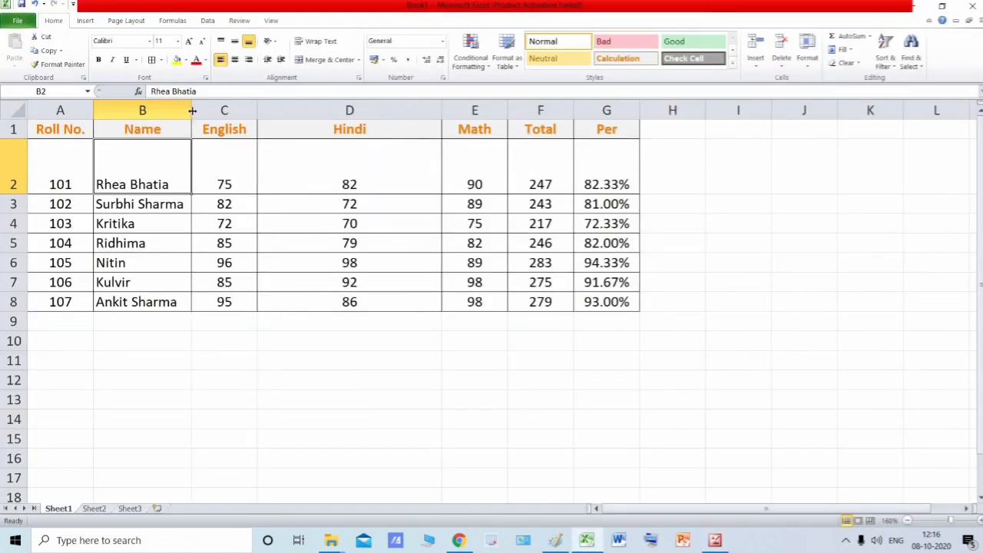
- Compare the widths of columns A to D by selecting the entire columns in turn
{"action": "left_click", "coordinate": [211, 167]}
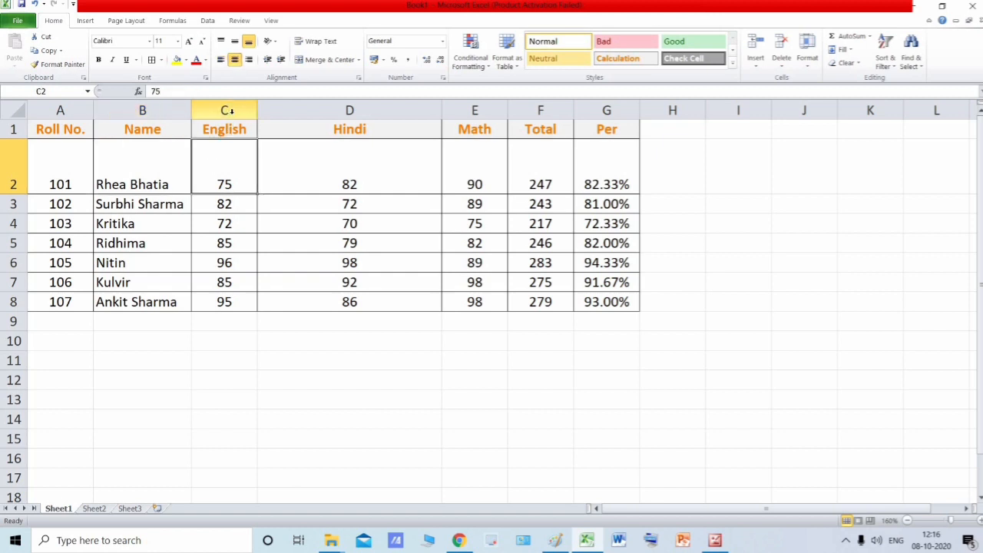
{"action": "left_click_drag", "start_coordinate": [228, 110], "coordinate": [232, 127]}
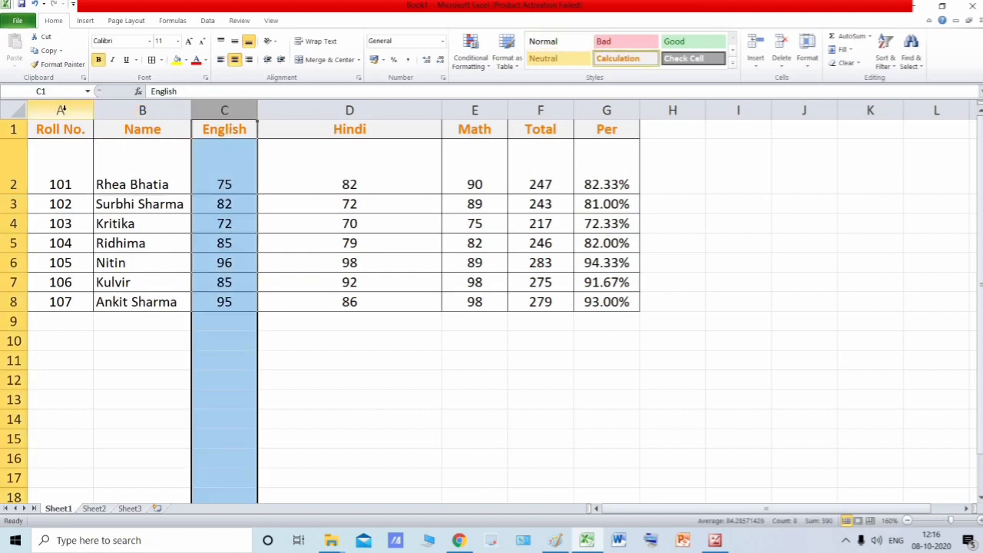
{"action": "left_click", "coordinate": [59, 110]}
{"action": "left_click", "coordinate": [141, 110]}
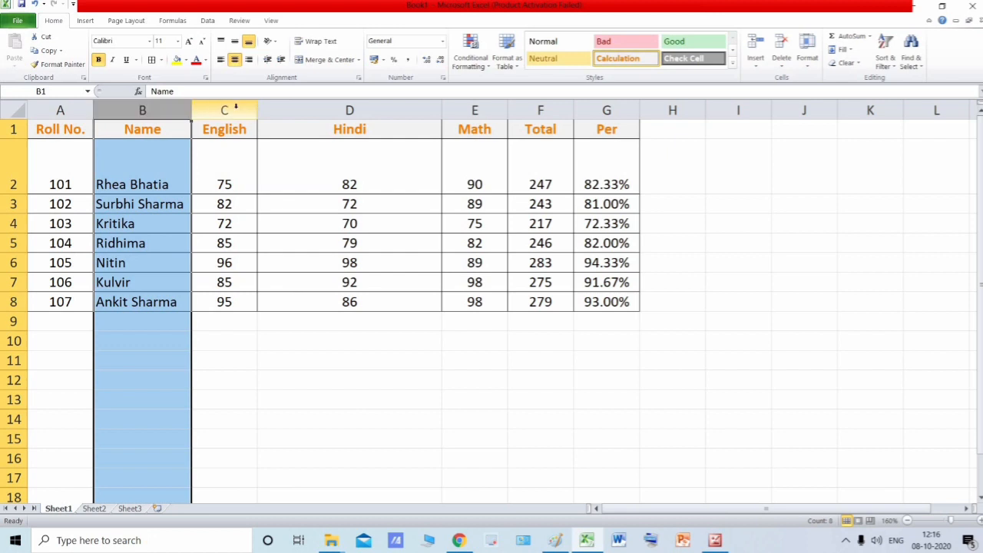
{"action": "left_click", "coordinate": [222, 109]}
{"action": "left_click", "coordinate": [298, 108]}
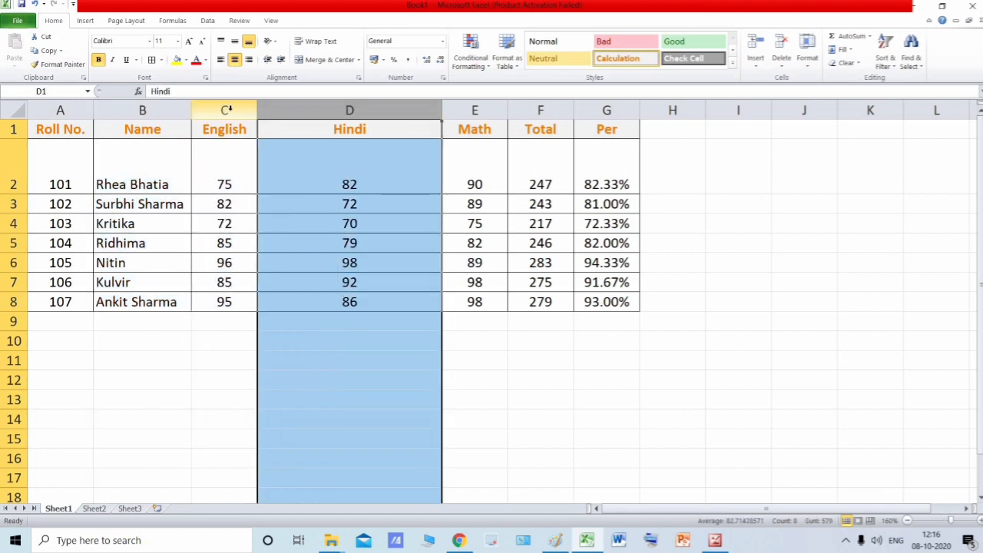
{"action": "left_click", "coordinate": [226, 107]}
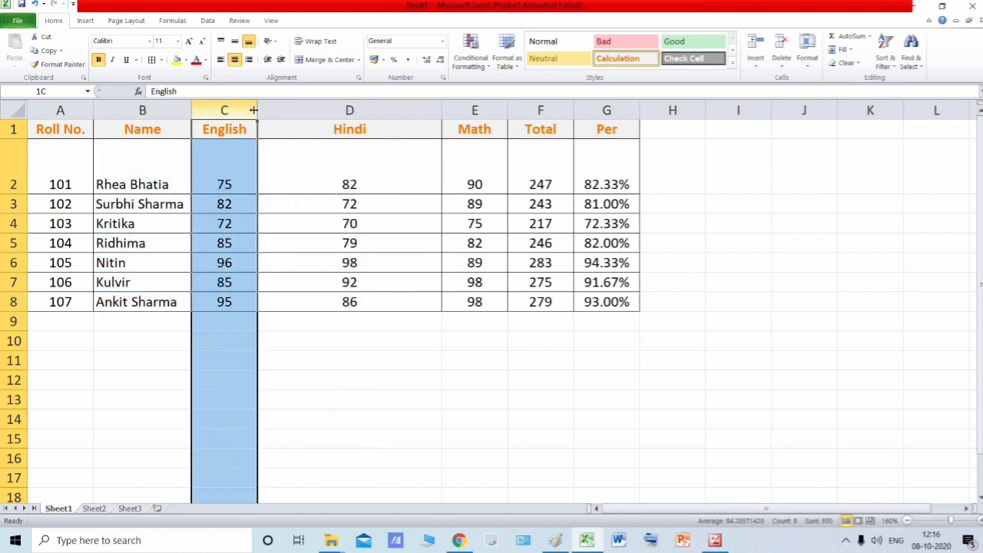
{"action": "left_click", "coordinate": [318, 109]}
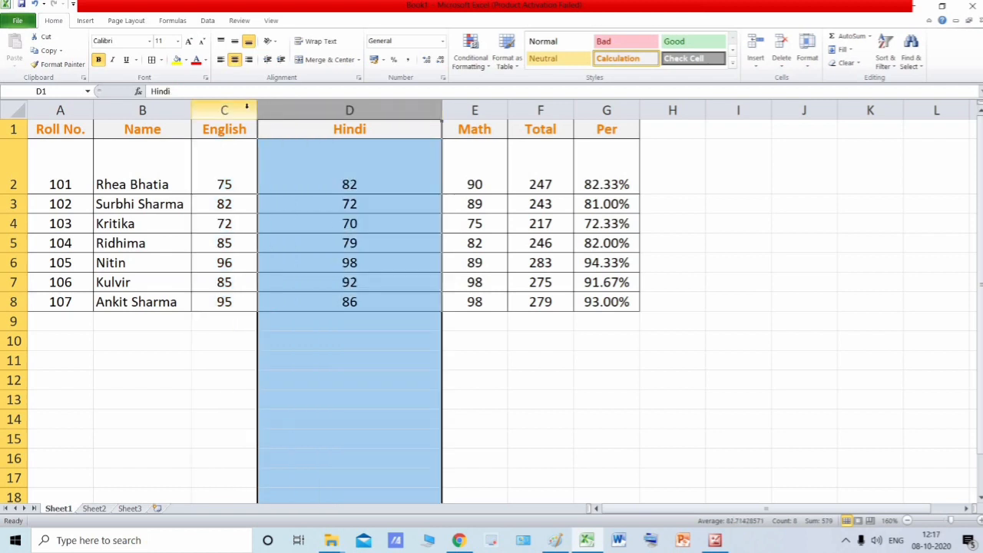
{"action": "left_click", "coordinate": [246, 108]}
{"action": "left_click", "coordinate": [336, 109]}
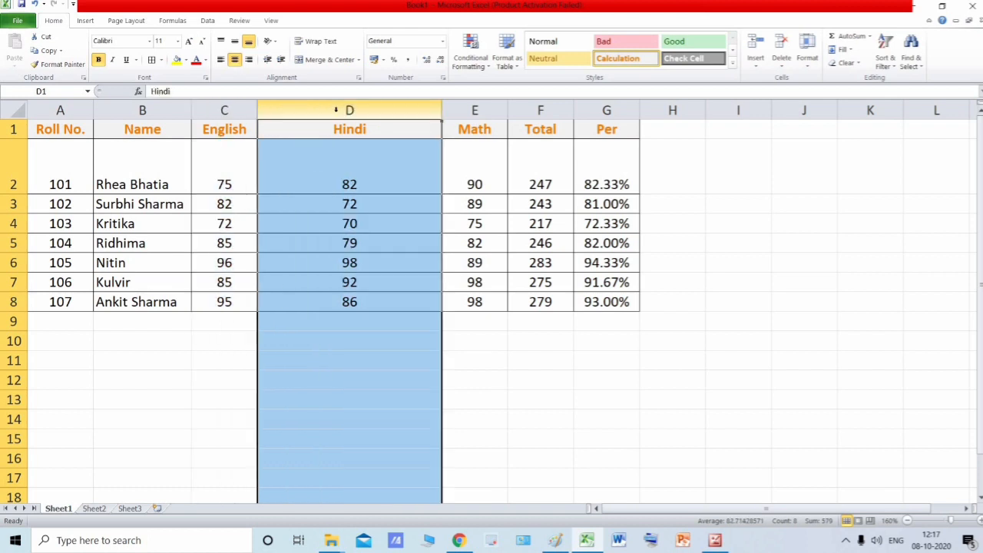
- Select the whole of row 2, followed by the Hindi column D, to examine the enlarged row and column
{"action": "left_click", "coordinate": [226, 167]}
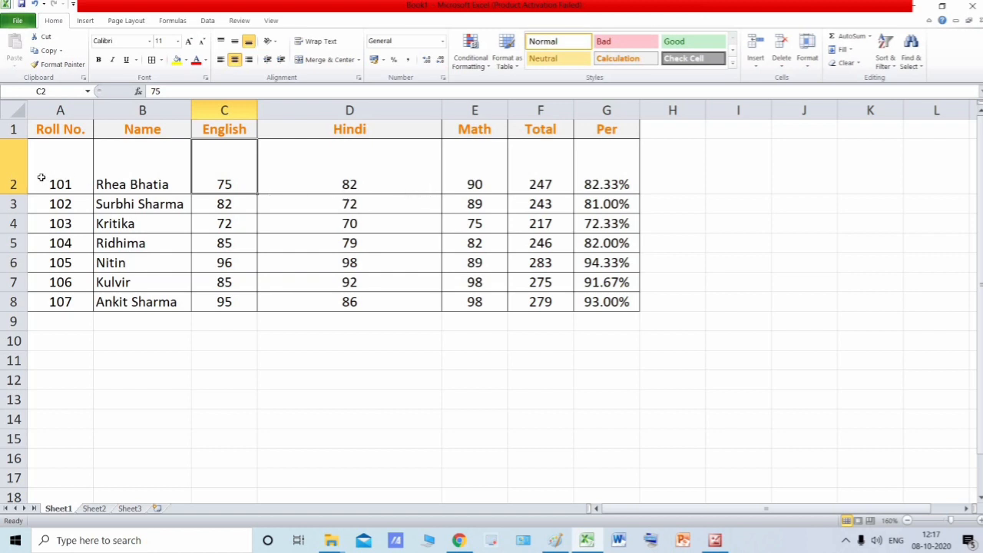
{"action": "left_click", "coordinate": [40, 154]}
{"action": "key", "text": "shift+space"}
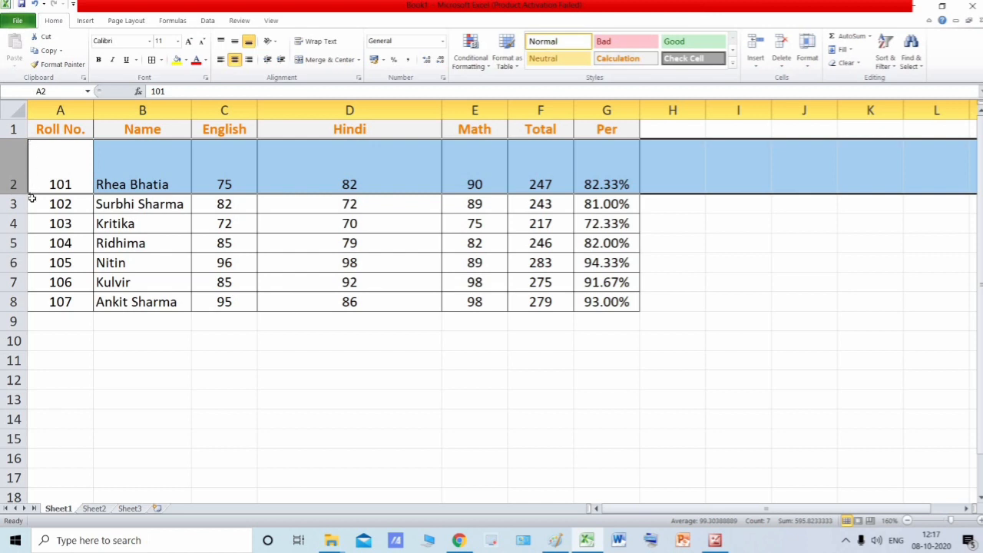
{"action": "left_click", "coordinate": [323, 111]}
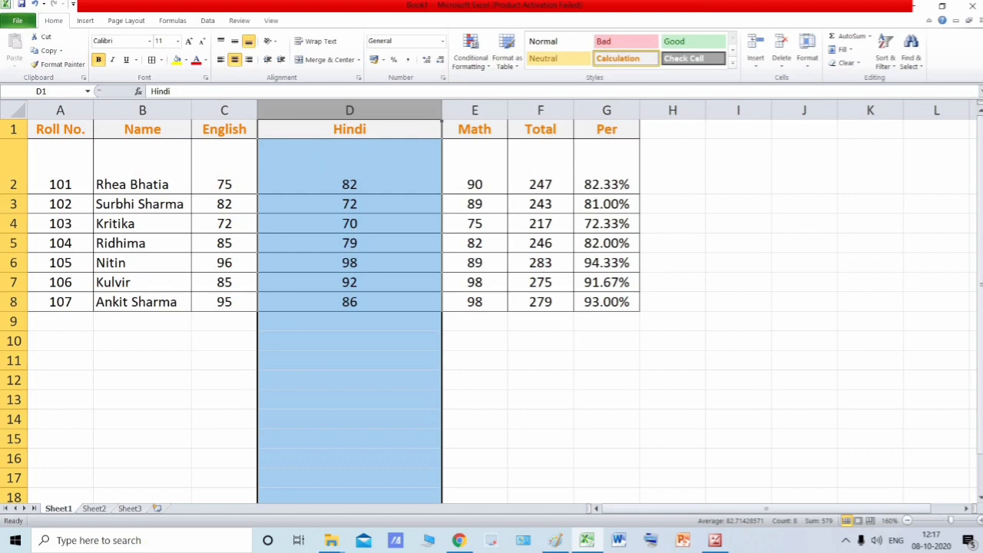
- Consult the textbook page on changing row height and column width, and return to the marks workbook in Excel
{"action": "left_click", "coordinate": [912, 6]}
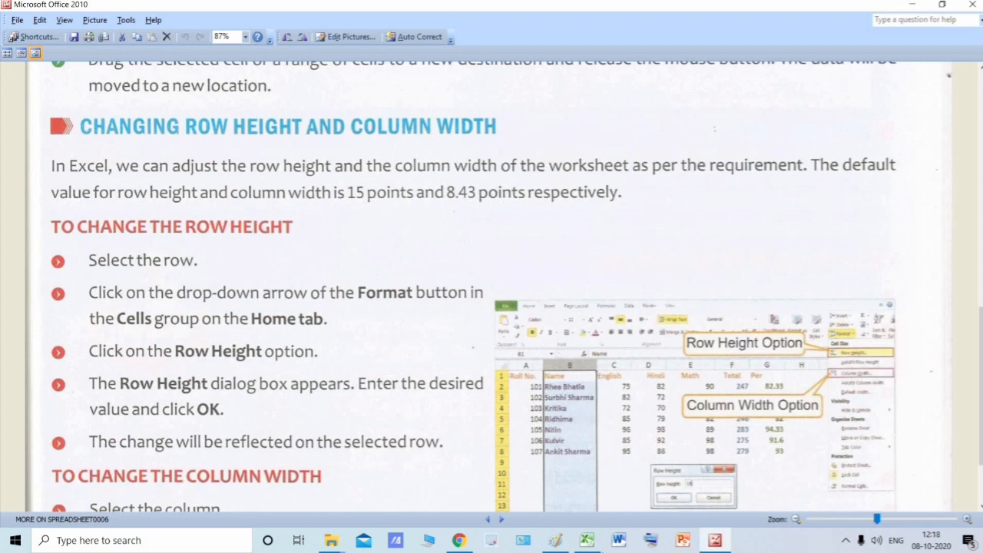
{"action": "left_click", "coordinate": [586, 542]}
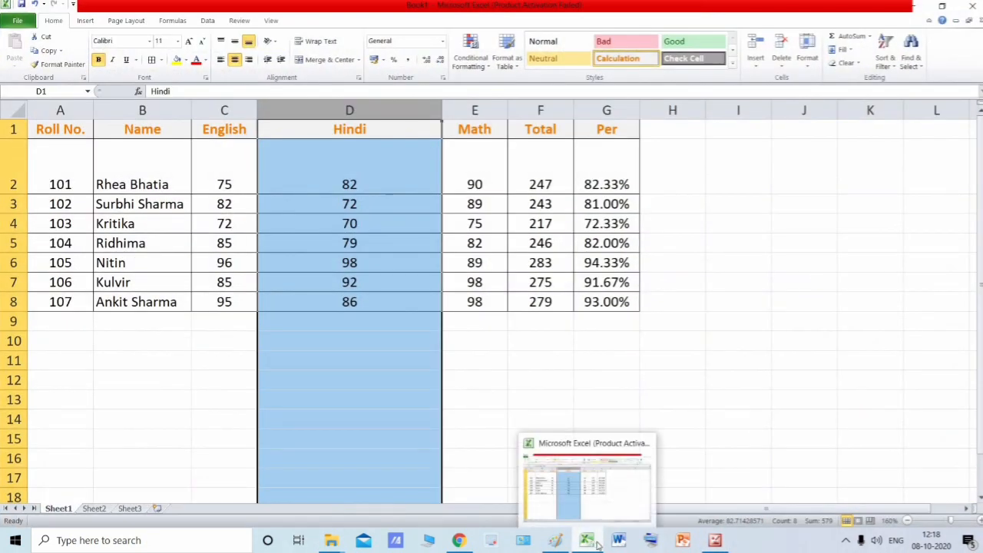
{"action": "right_click", "coordinate": [590, 541]}
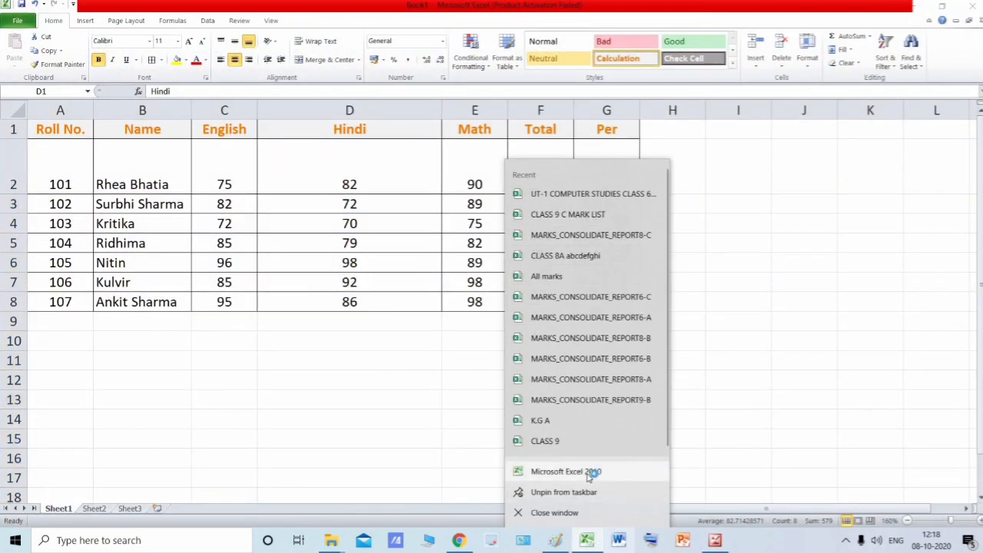
{"action": "left_click", "coordinate": [590, 474]}
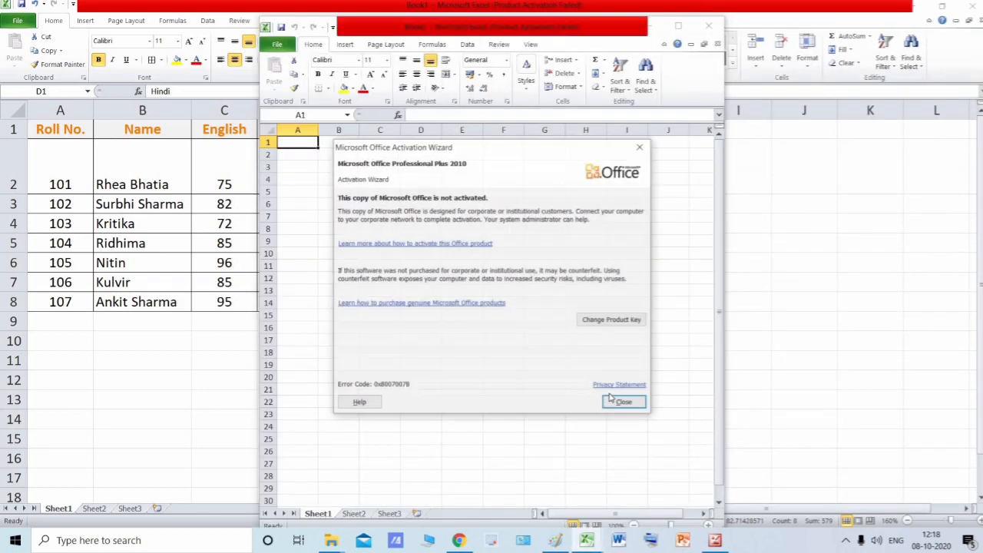
{"action": "left_click", "coordinate": [624, 403]}
{"action": "left_click", "coordinate": [679, 26]}
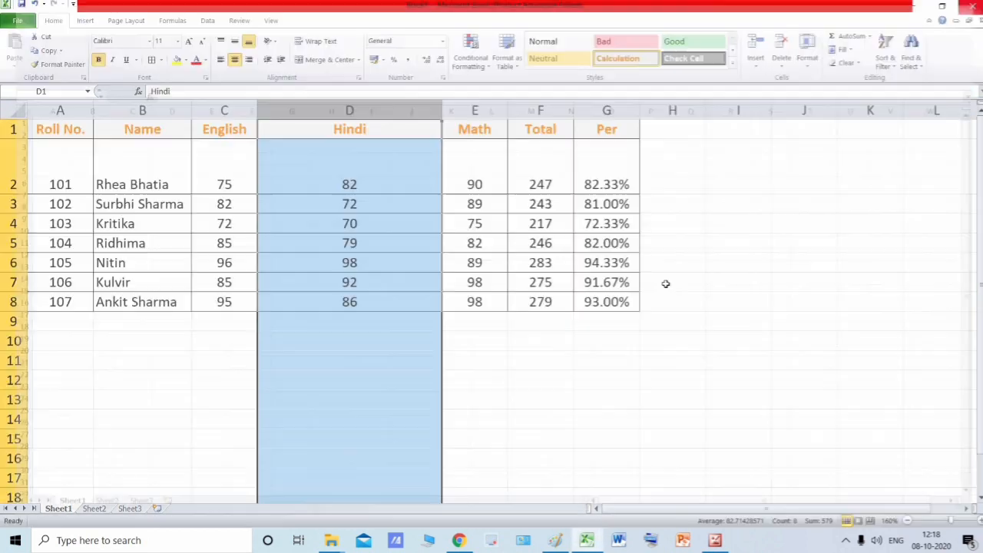
{"action": "left_click", "coordinate": [972, 7]}
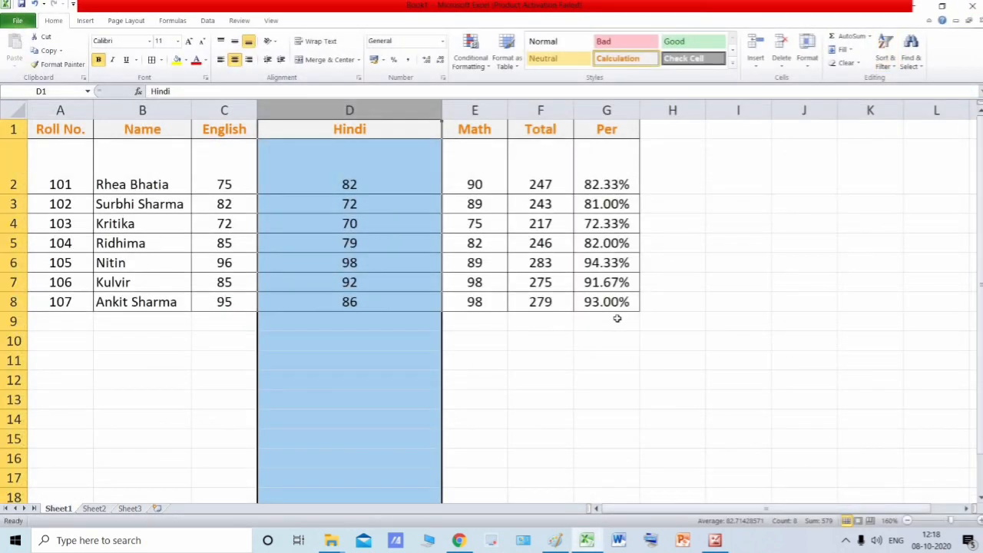
- Open a blank workbook in a new, maximized Excel window, dismissing the activation wizard
{"action": "right_click", "coordinate": [597, 541]}
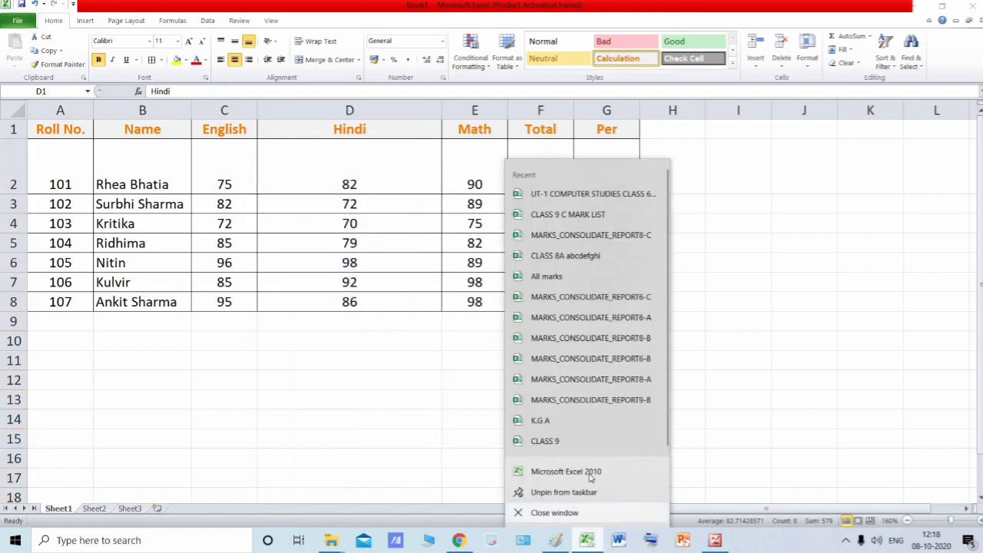
{"action": "left_click", "coordinate": [605, 471]}
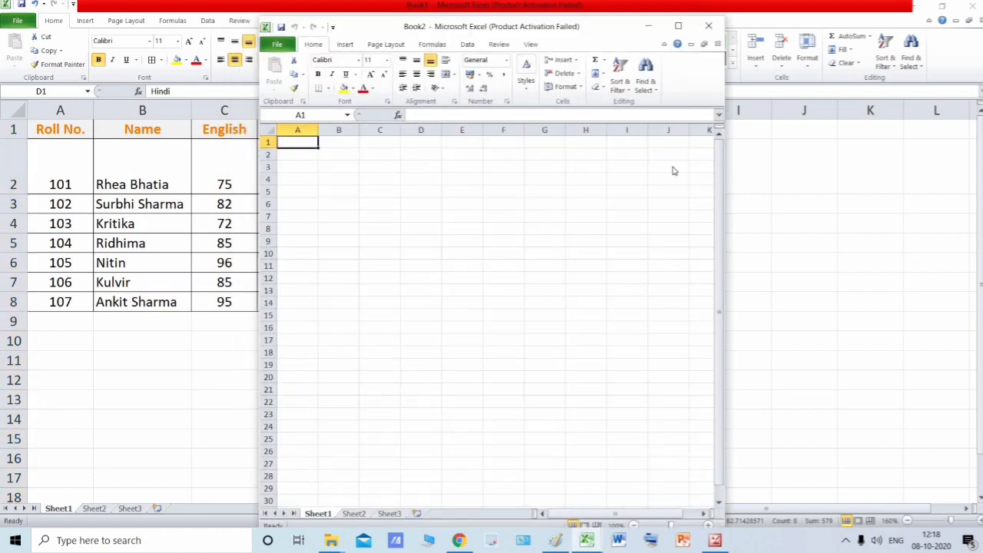
{"action": "left_click", "coordinate": [638, 147]}
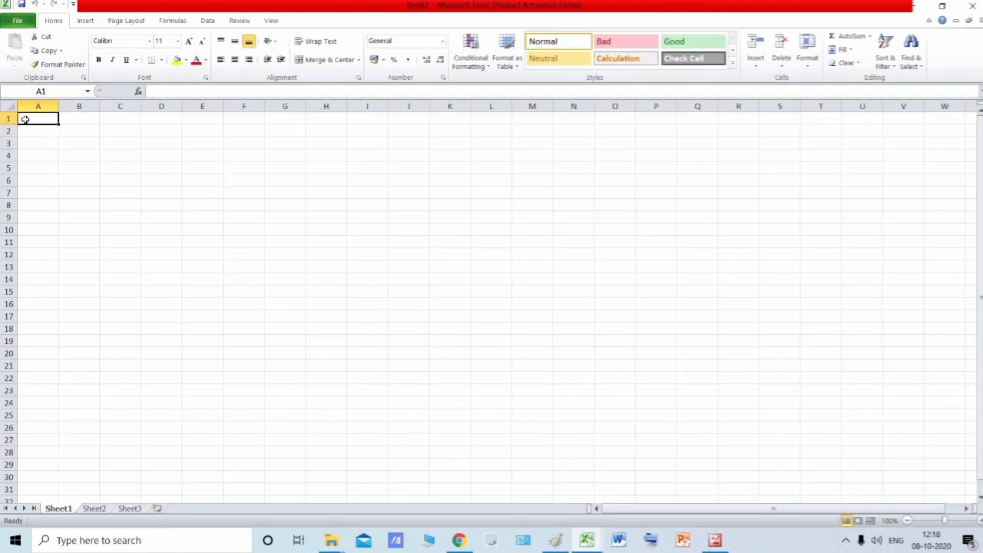
- Check the default row height of the blank sheet in the Row Height dialog and close it without changes
{"action": "left_click", "coordinate": [806, 58]}
{"action": "left_click", "coordinate": [819, 92]}
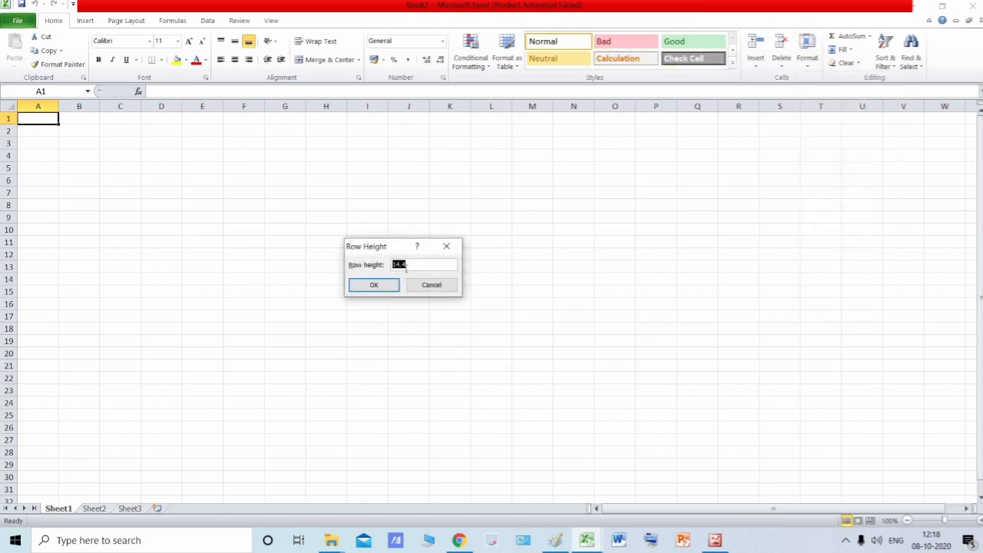
{"action": "left_click", "coordinate": [416, 265]}
{"action": "left_click", "coordinate": [446, 247]}
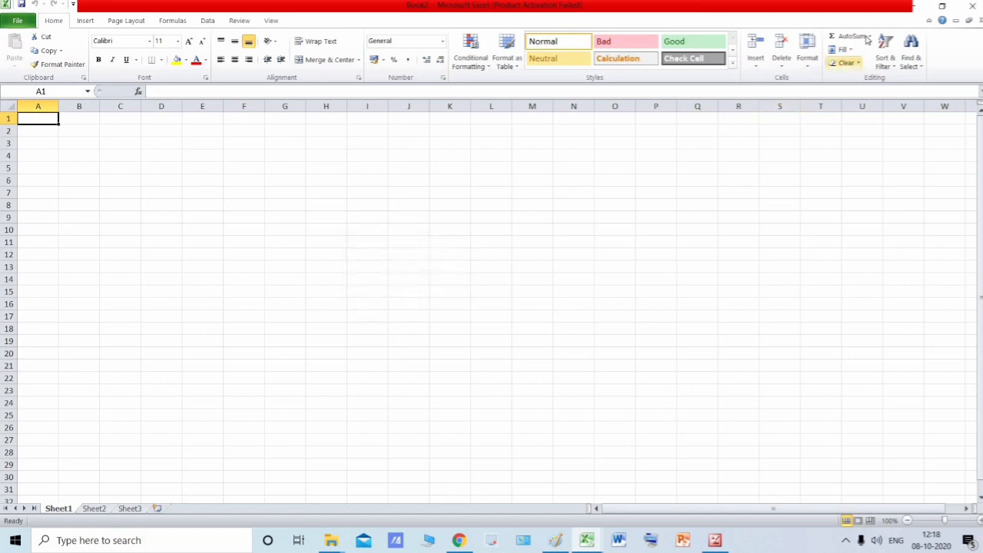
- Check the blank sheet's default column width in the Standard Width dialog, and close the dialog without changes
{"action": "left_click", "coordinate": [808, 54]}
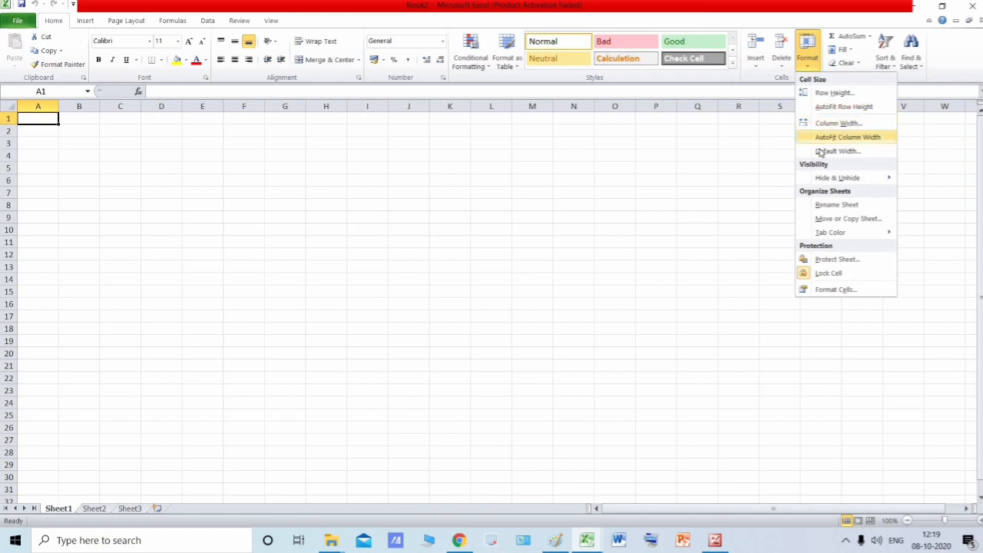
{"action": "left_click", "coordinate": [838, 151]}
{"action": "left_click", "coordinate": [448, 265]}
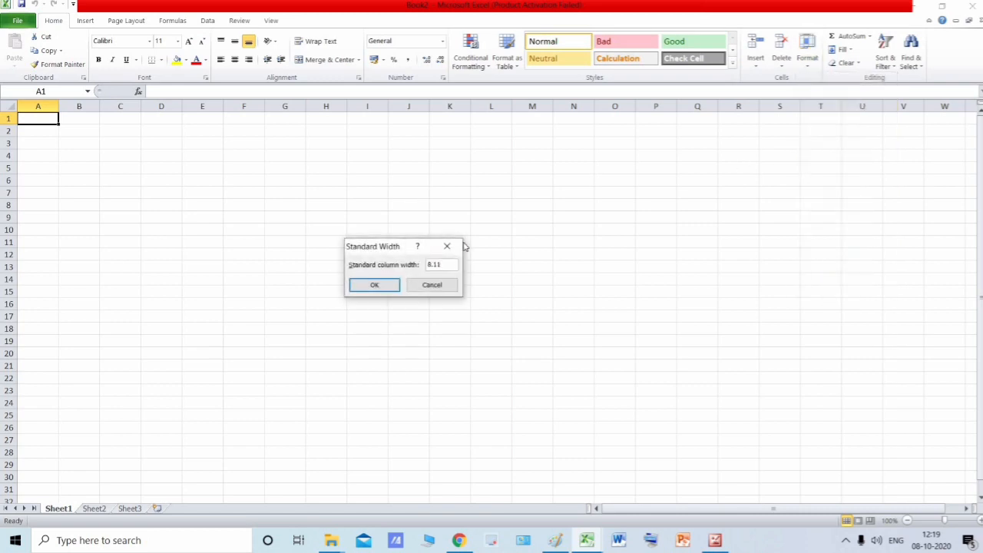
{"action": "left_click", "coordinate": [453, 245]}
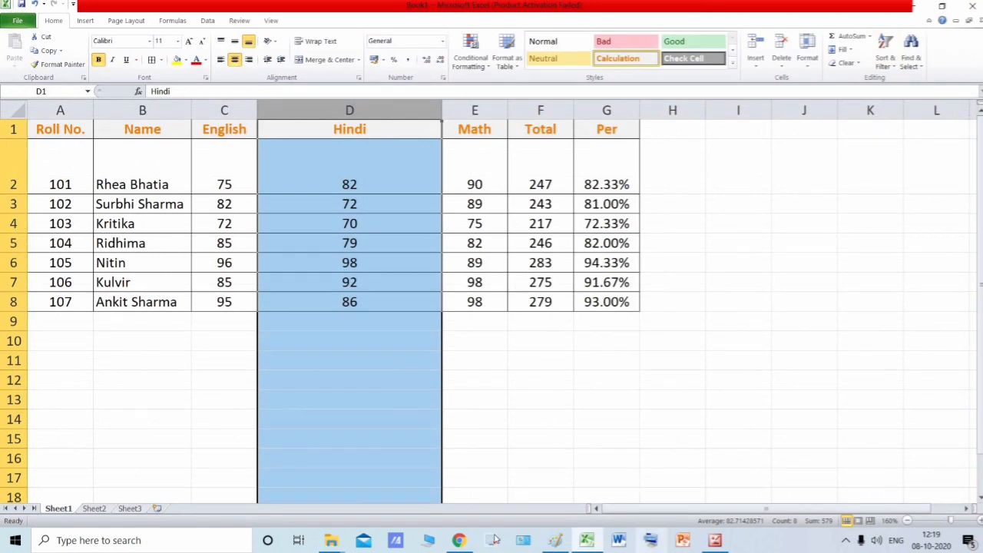
{"action": "left_click", "coordinate": [458, 540]}
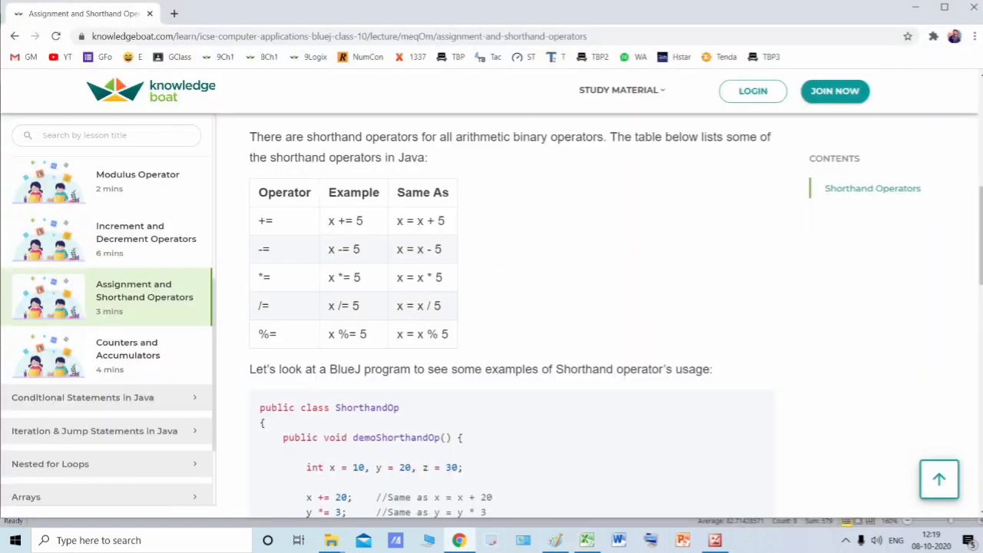
{"action": "left_click", "coordinate": [968, 8]}
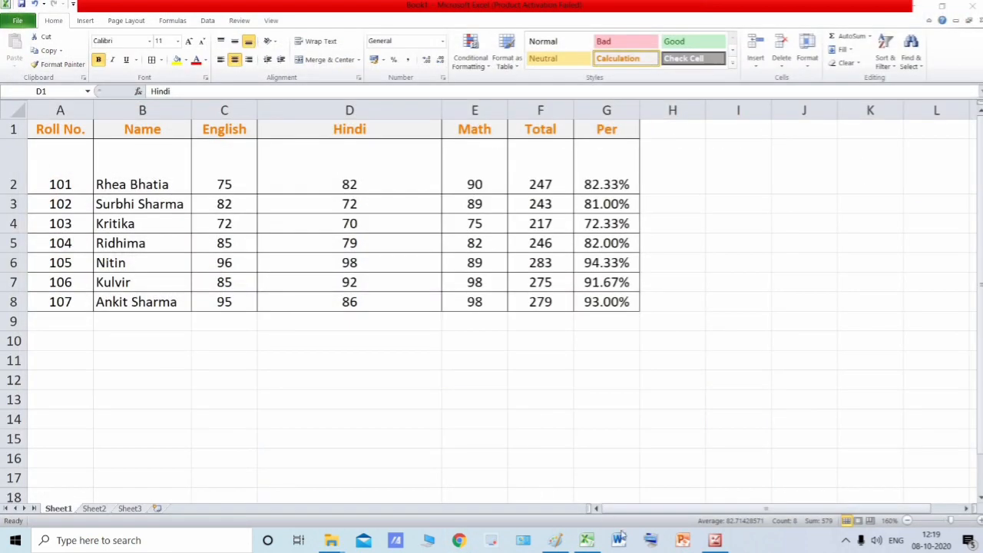
{"action": "left_click", "coordinate": [682, 540]}
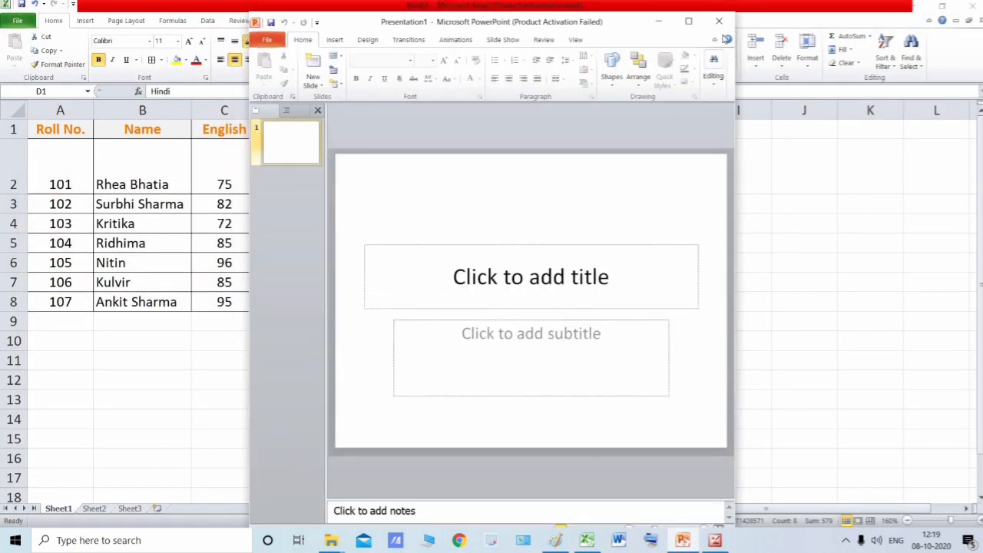
{"action": "left_click", "coordinate": [719, 18]}
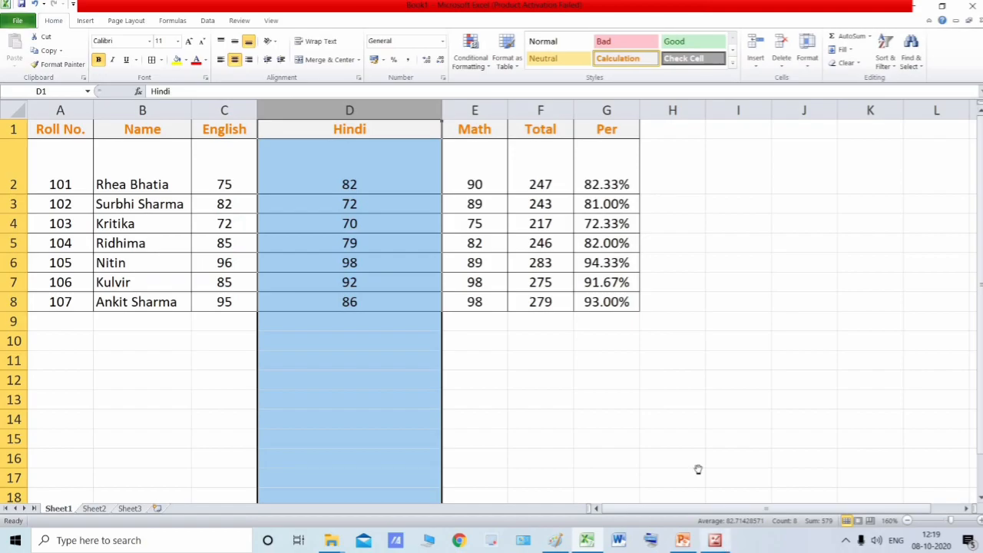
- Switch to the scanned textbook page in the Microsoft Office 2010 picture viewer to consult the default row height and column width
{"action": "left_click", "coordinate": [715, 540]}
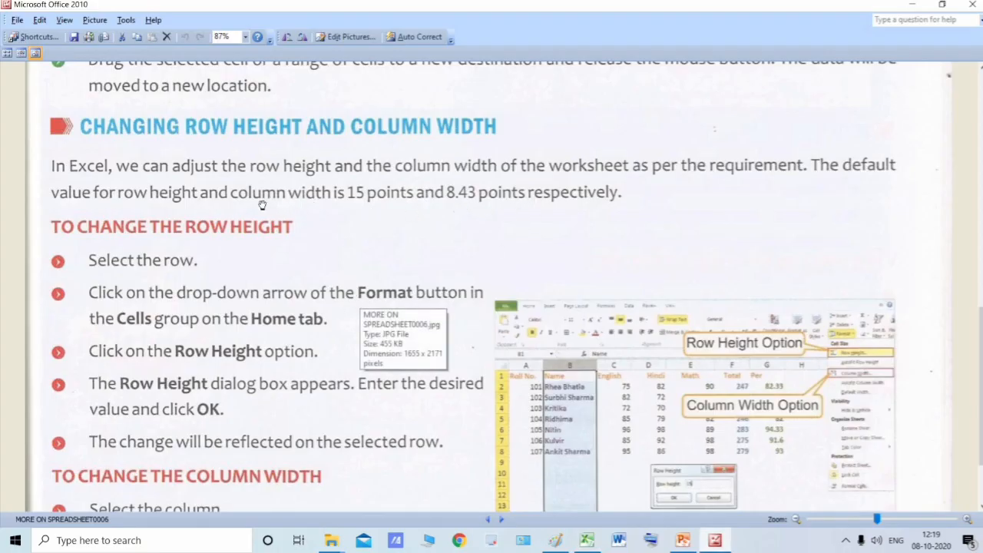
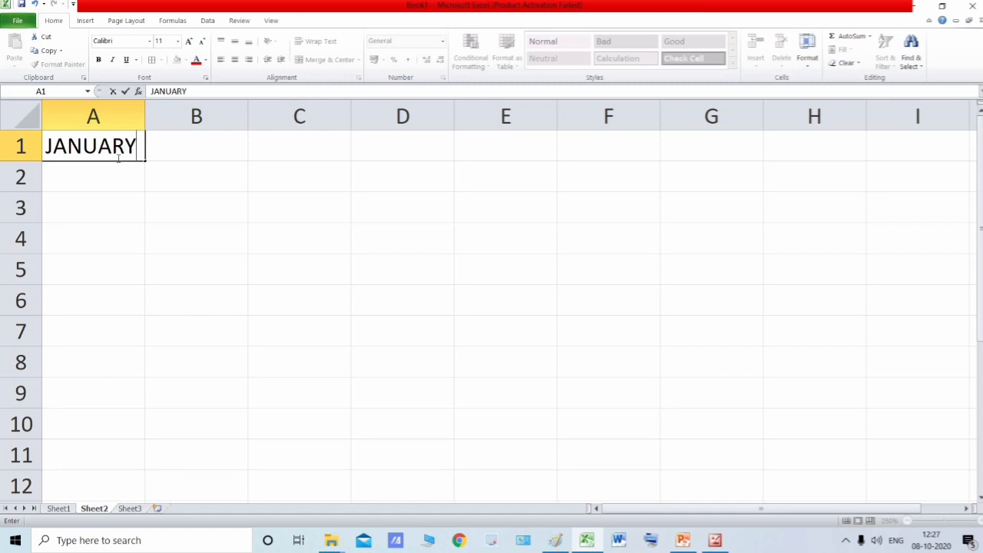
- Enter JANUARY in cell A1 of Sheet2, discard the entry started in A2, and reselect A1
{"action": "key", "text": "Return"}
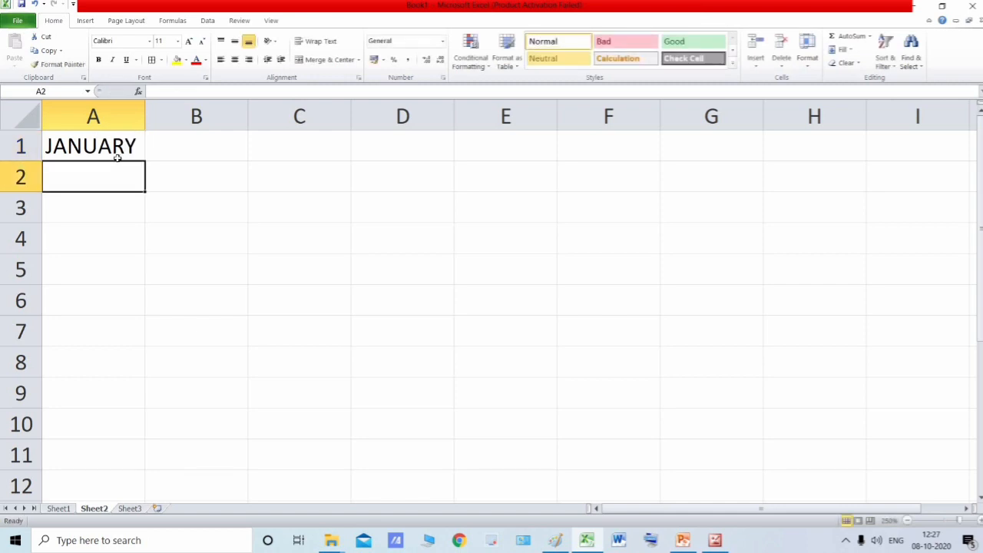
{"action": "type", "text": "FE"}
{"action": "key", "text": "BackSpace"}
{"action": "key", "text": "BackSpace"}
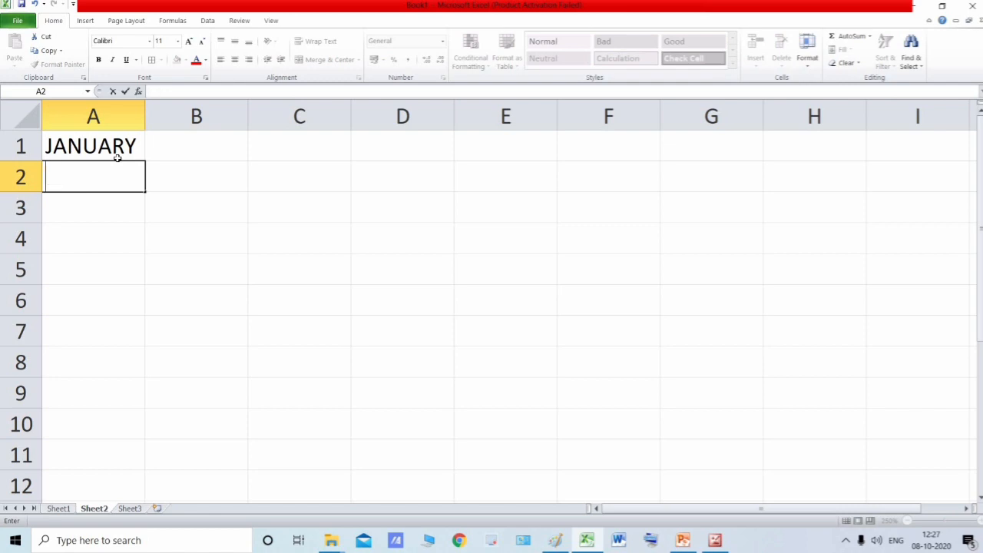
{"action": "left_click", "coordinate": [125, 159]}
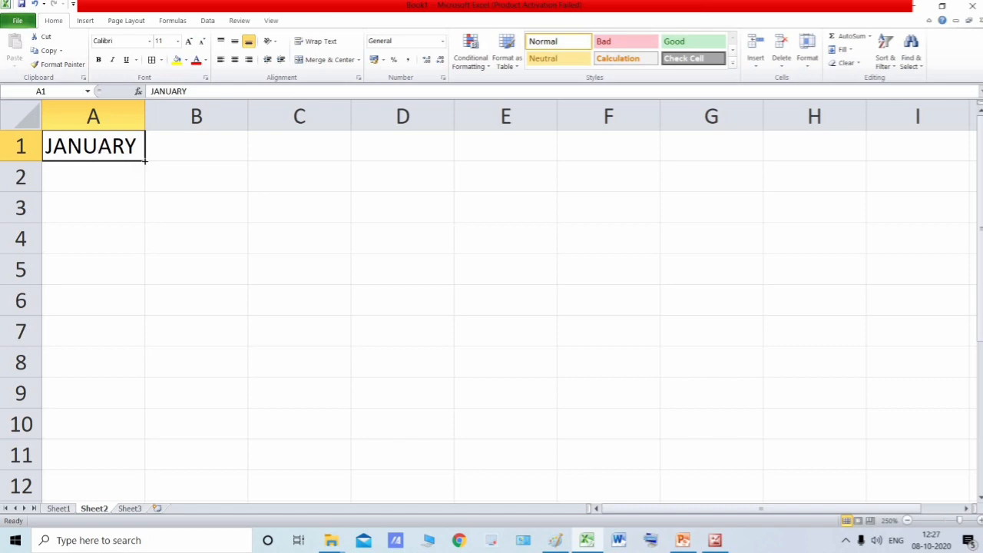
{"action": "mouse_move", "coordinate": [145, 160]}
{"action": "left_mouse_down"}
{"action": "mouse_move", "coordinate": [144, 178]}
{"action": "mouse_move", "coordinate": [142, 162]}
{"action": "left_mouse_up"}
- Consult the textbook's AutoFill instructions and autofill the month series from JANUARY in A1 down to DECEMBER in A12
{"action": "key", "text": "alt+Tab"}
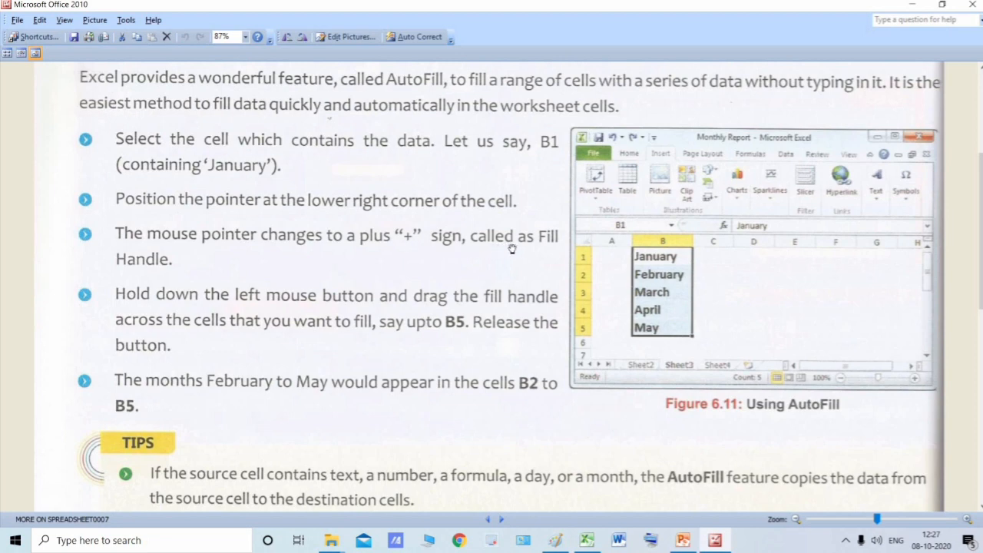
{"action": "key", "text": "alt+Tab"}
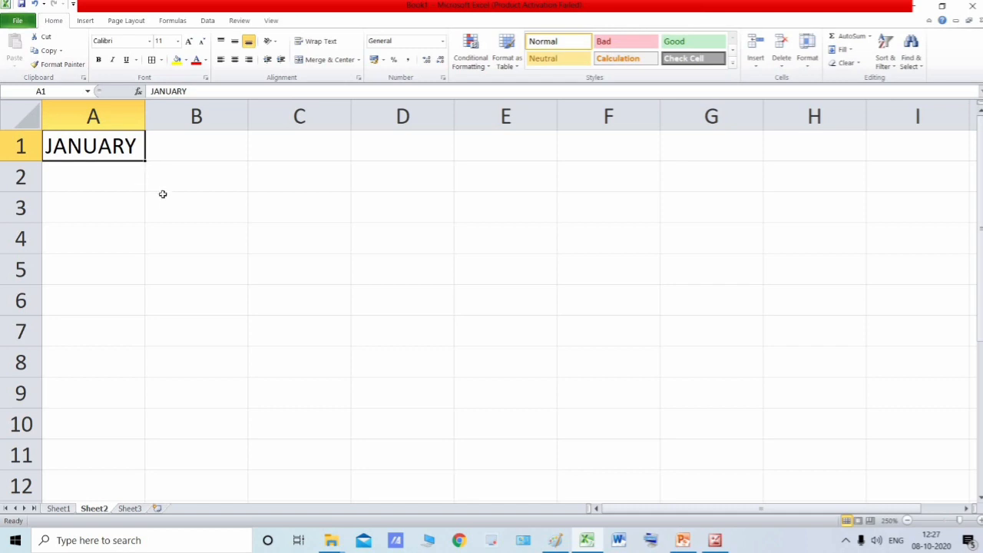
{"action": "scroll", "coordinate": [164, 208], "scroll_direction": "up", "scroll_amount": 7}
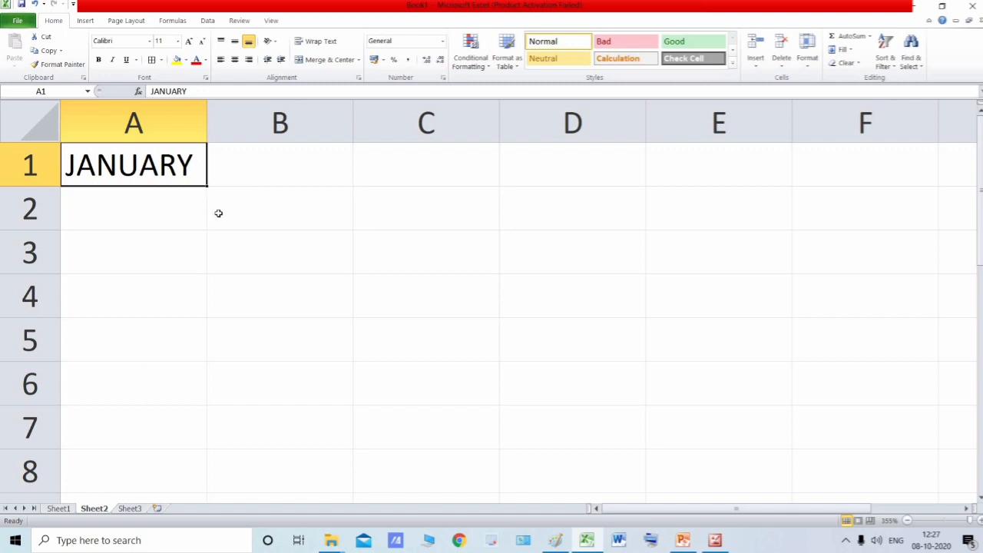
{"action": "scroll", "coordinate": [215, 217], "scroll_direction": "up", "scroll_amount": 2}
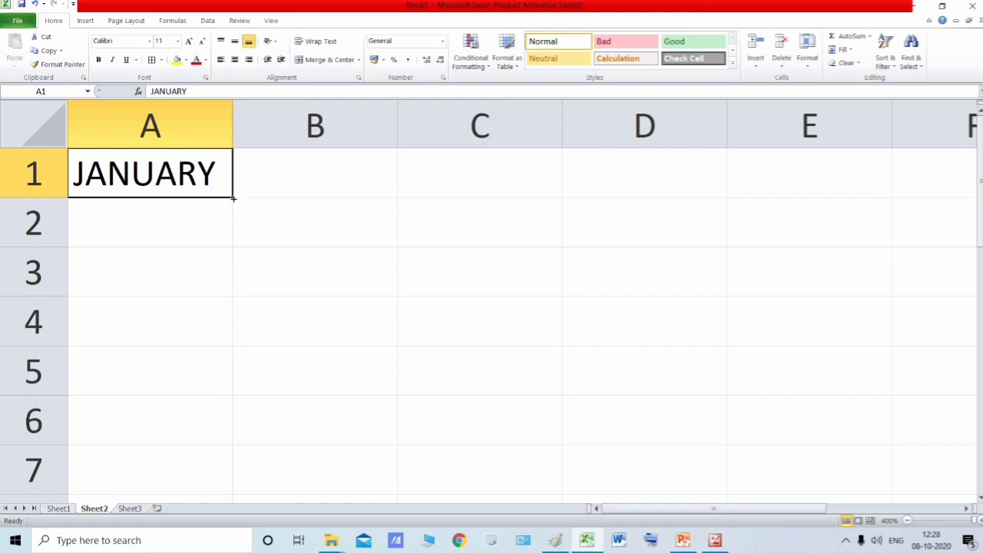
{"action": "scroll", "coordinate": [247, 204], "scroll_direction": "down", "scroll_amount": 4}
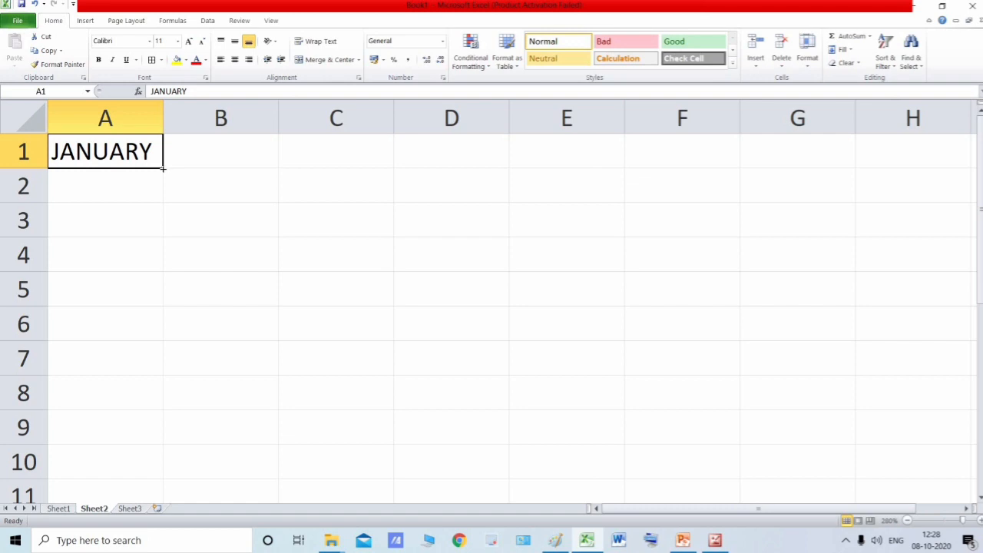
{"action": "left_click_drag", "start_coordinate": [163, 168], "coordinate": [163, 168]}
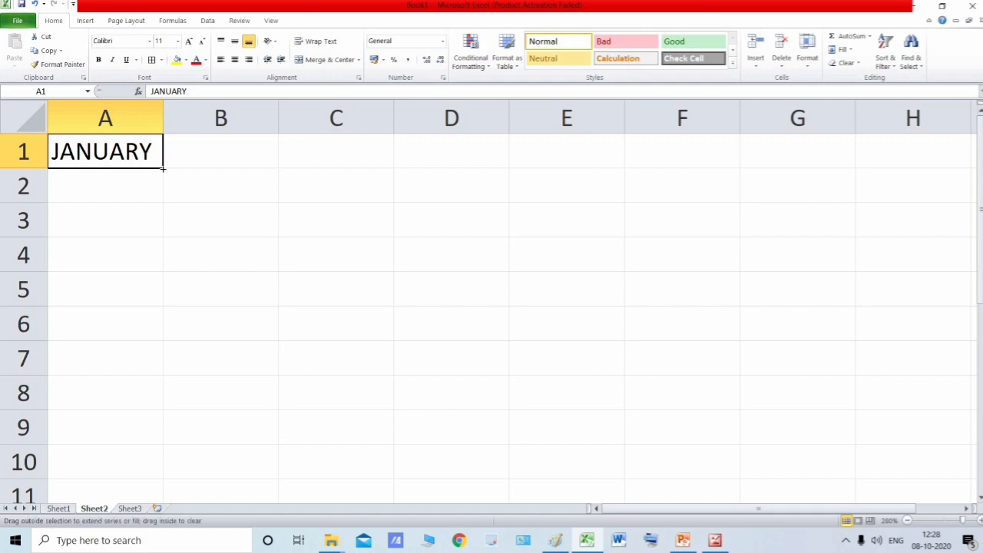
{"action": "left_click_drag", "start_coordinate": [162, 202], "coordinate": [166, 419]}
- Autofit the width of column A to the month names
{"action": "scroll", "coordinate": [138, 223], "scroll_direction": "up", "scroll_amount": 2}
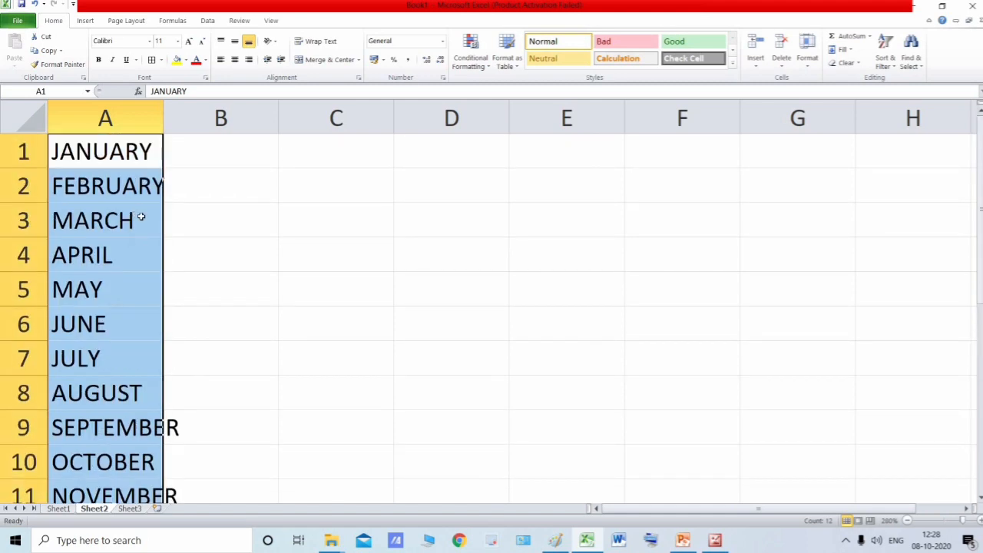
{"action": "scroll", "coordinate": [210, 243], "scroll_direction": "down", "scroll_amount": 4}
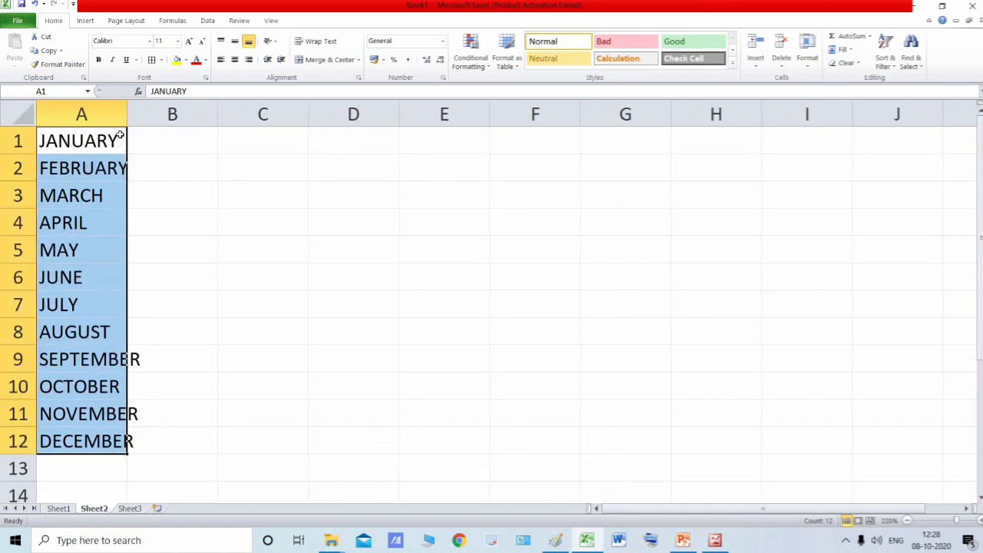
{"action": "double_click", "coordinate": [127, 114]}
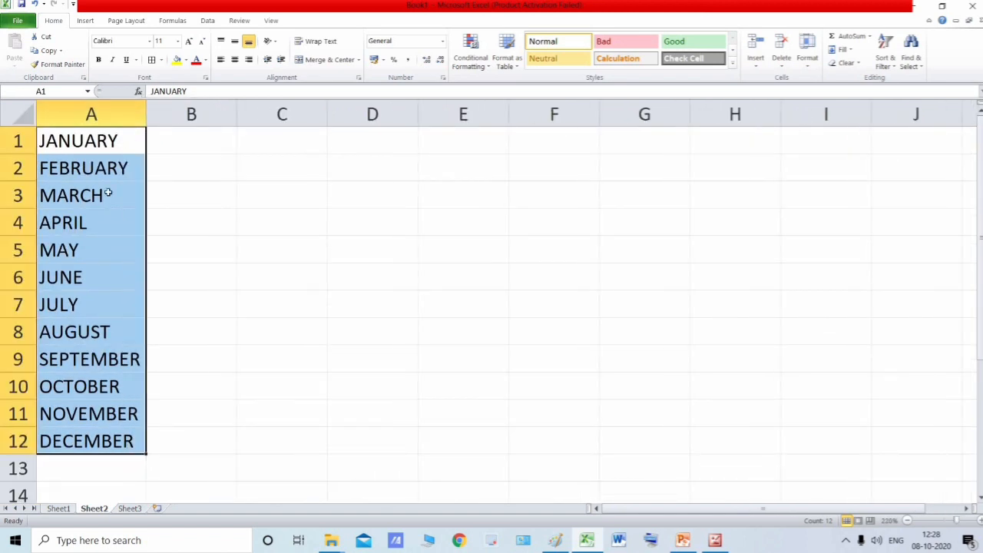
- Select the whole month list A1:A12 and extend the series with AutoFill down to cell A25
{"action": "left_click", "coordinate": [108, 143]}
{"action": "key", "text": "ctrl+Down"}
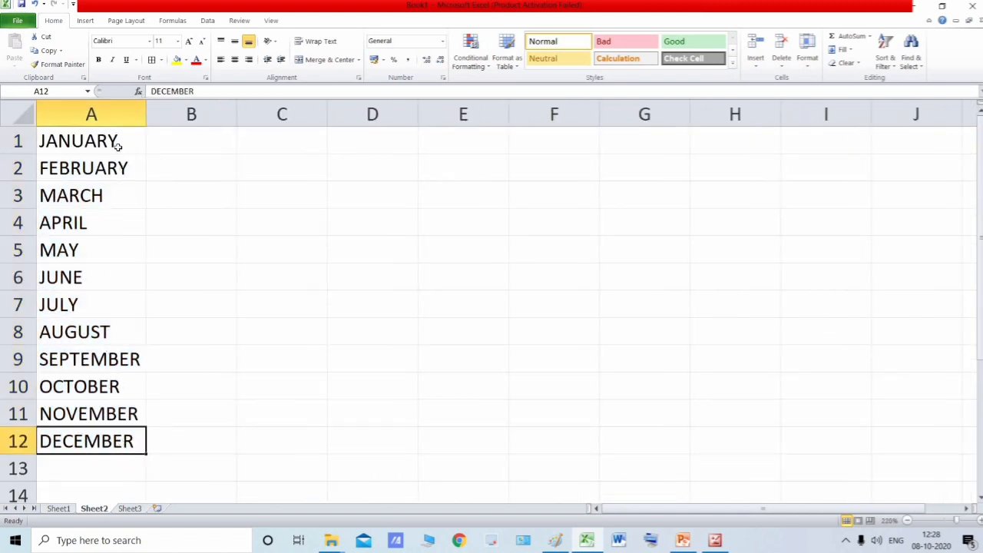
{"action": "key", "text": "ctrl+Up"}
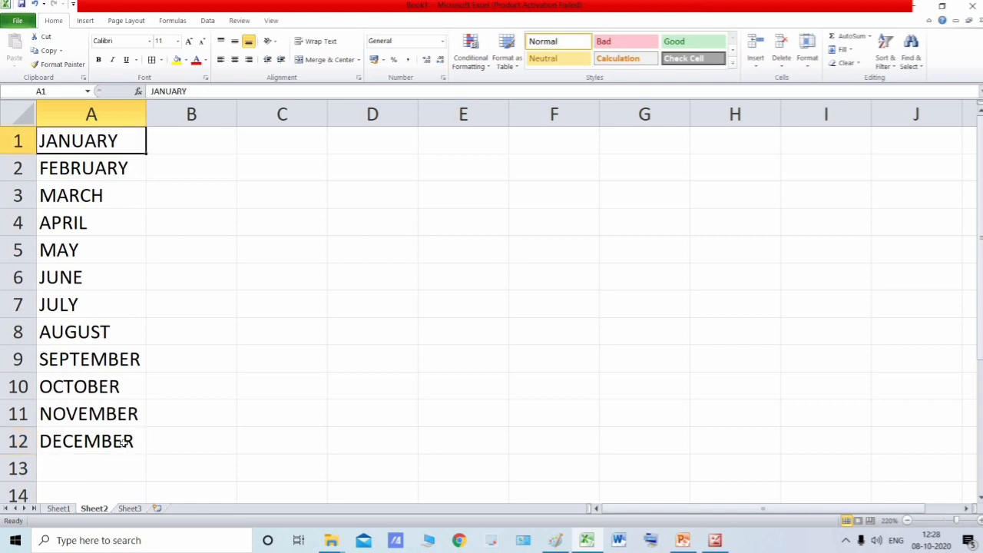
{"action": "key", "text": "ctrl+shift+Down"}
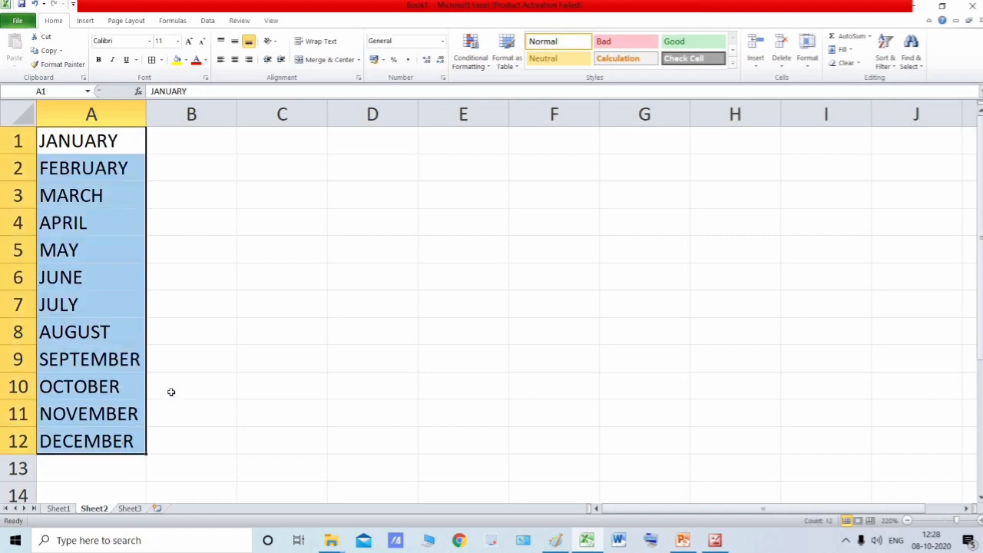
{"action": "scroll", "coordinate": [171, 392], "scroll_direction": "down", "scroll_amount": 1}
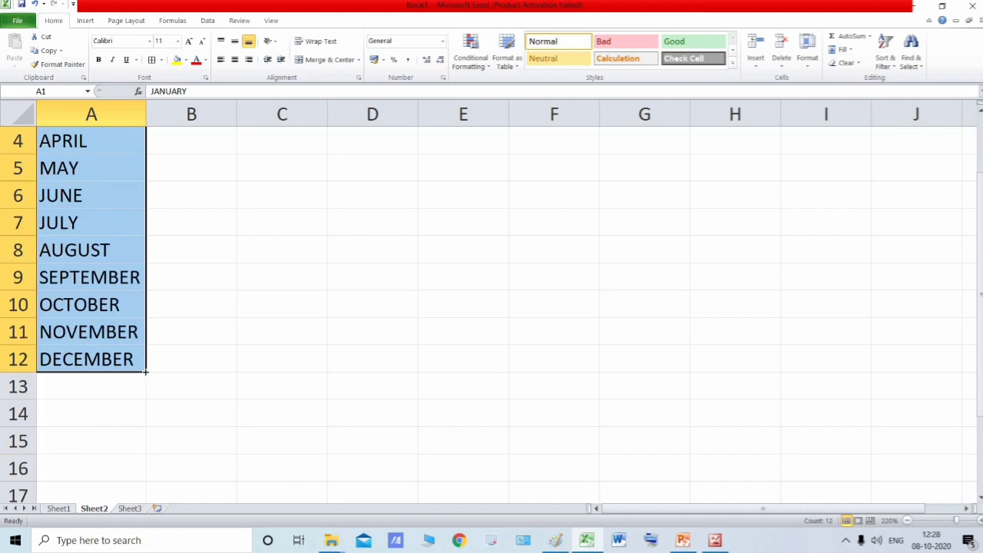
{"action": "left_click_drag", "start_coordinate": [145, 372], "coordinate": [146, 395]}
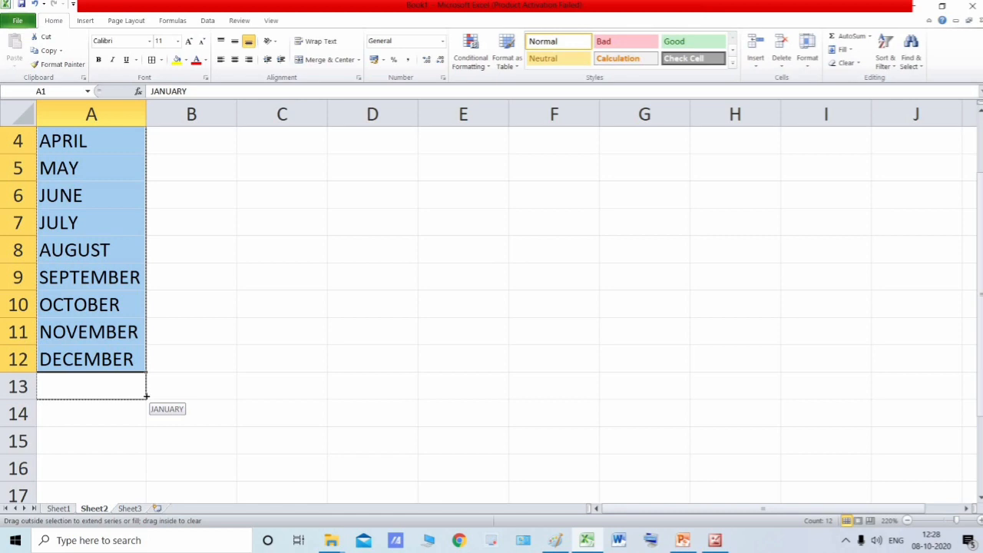
{"action": "left_click_drag", "start_coordinate": [147, 415], "coordinate": [146, 435]}
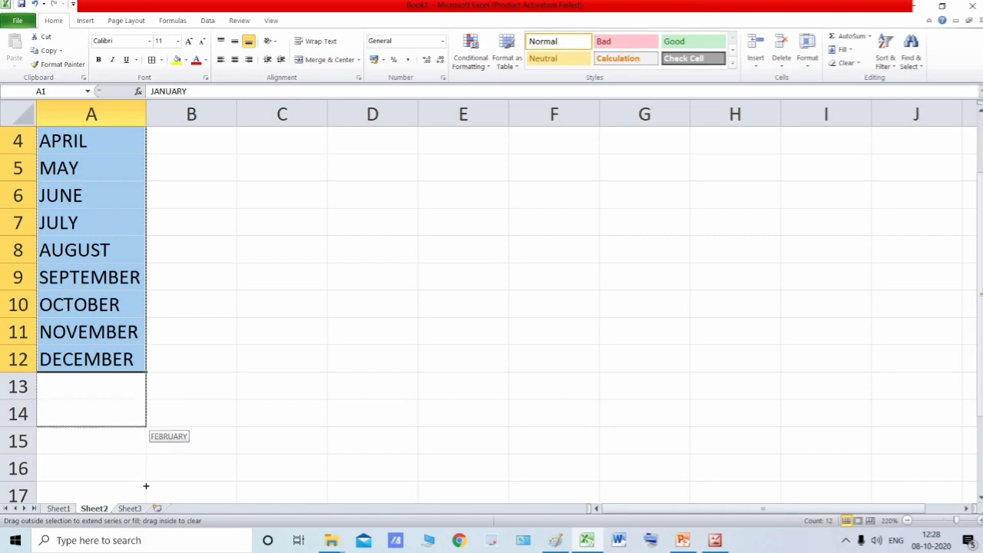
{"action": "left_click_drag", "start_coordinate": [146, 485], "coordinate": [146, 397]}
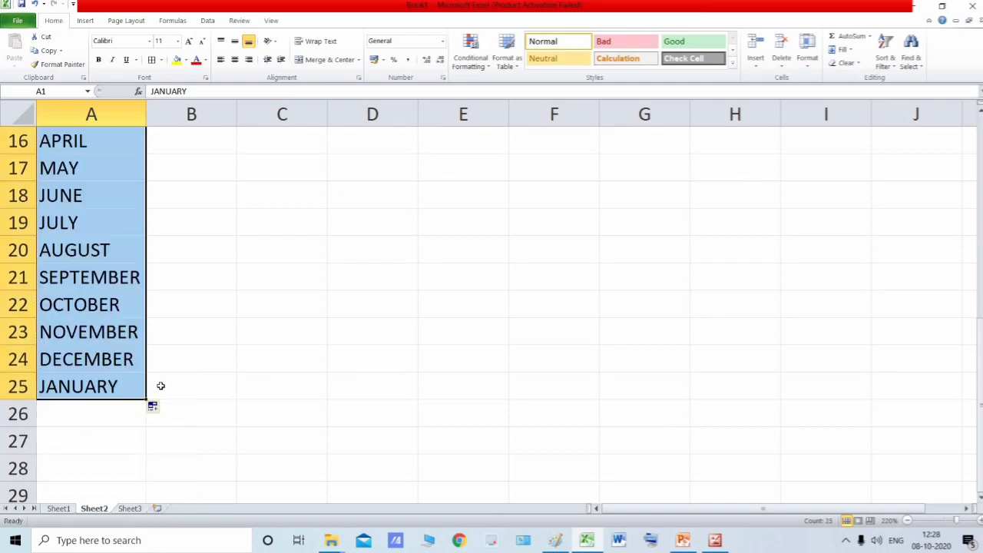
- Look over the filled month list, switch to the textbook page in Microsoft Office 2010, and read its AutoFill steps and tips
{"action": "scroll", "coordinate": [166, 380], "scroll_direction": "up", "scroll_amount": 5}
{"action": "scroll", "coordinate": [166, 380], "scroll_direction": "up", "scroll_amount": 1}
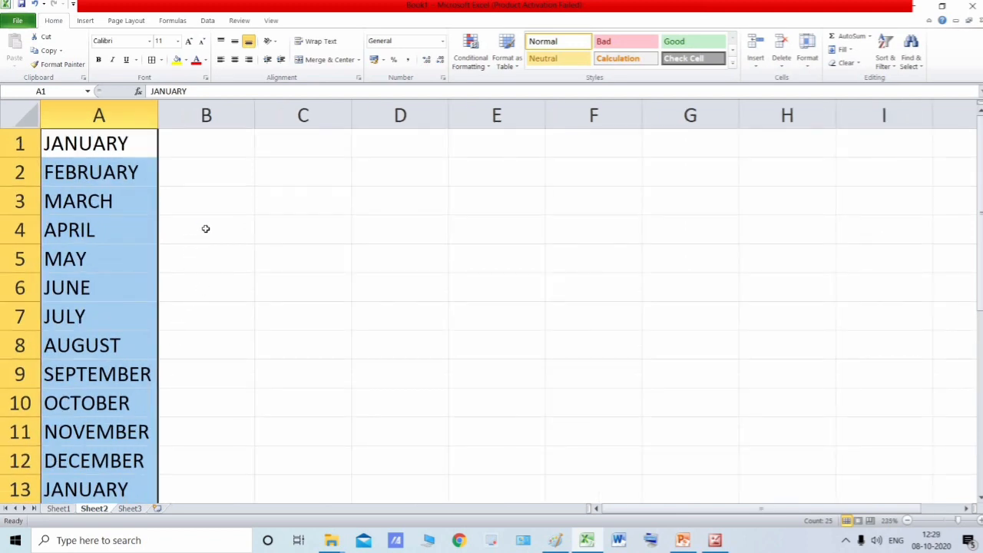
{"action": "scroll", "coordinate": [205, 228], "scroll_direction": "down", "scroll_amount": 1}
{"action": "key", "text": "alt+Tab"}
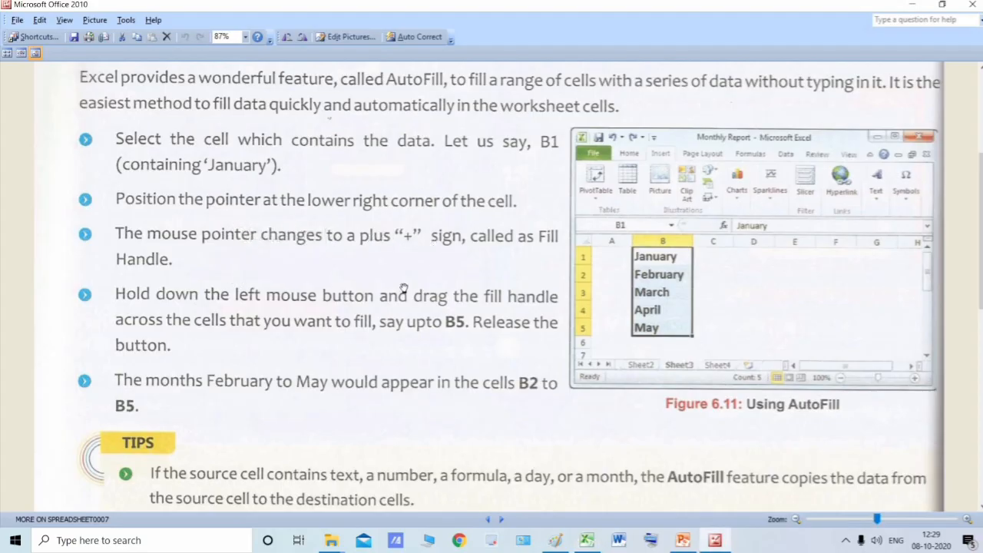
{"action": "scroll", "coordinate": [619, 215], "scroll_direction": "up", "scroll_amount": 1}
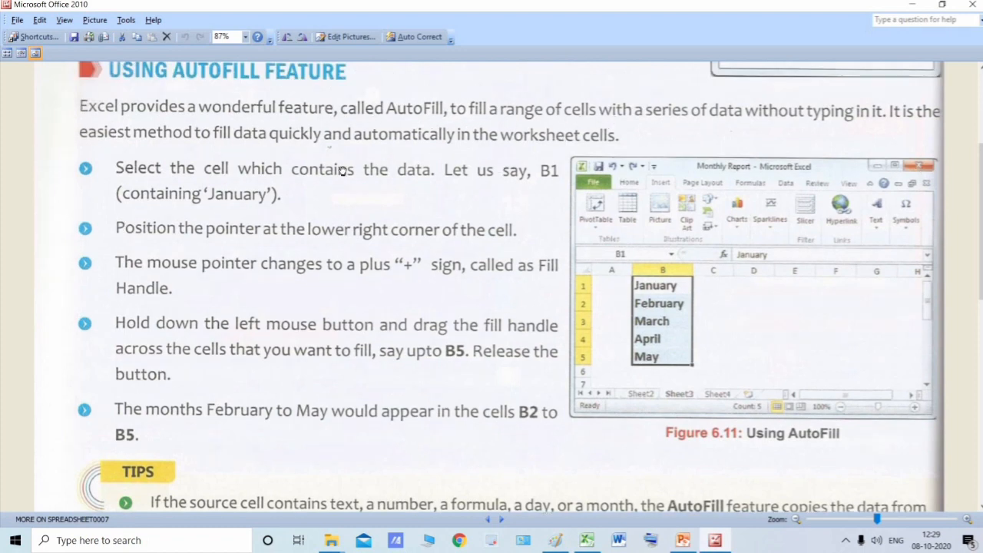
{"action": "scroll", "coordinate": [341, 219], "scroll_direction": "down", "scroll_amount": 3}
{"action": "scroll", "coordinate": [315, 240], "scroll_direction": "down", "scroll_amount": 2}
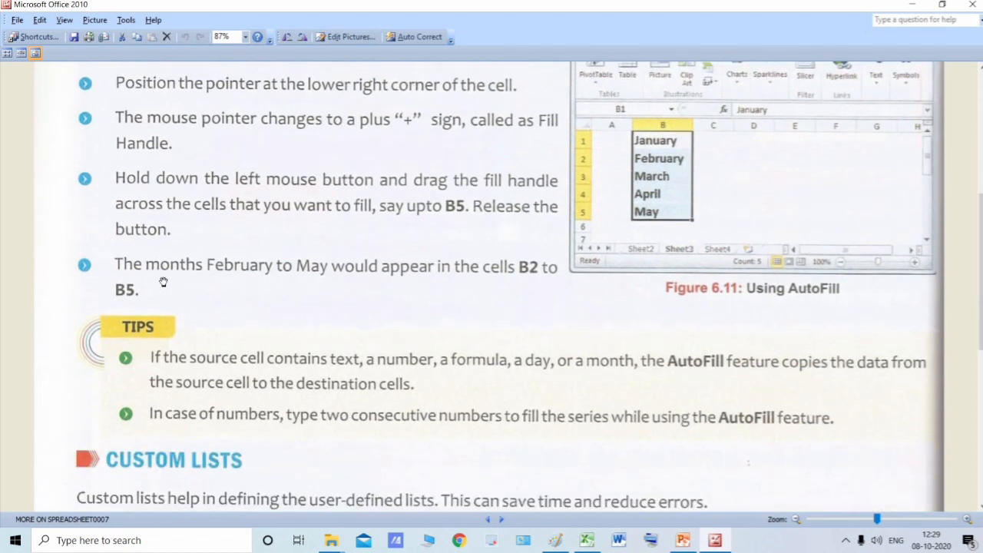
{"action": "scroll", "coordinate": [237, 281], "scroll_direction": "down", "scroll_amount": 3}
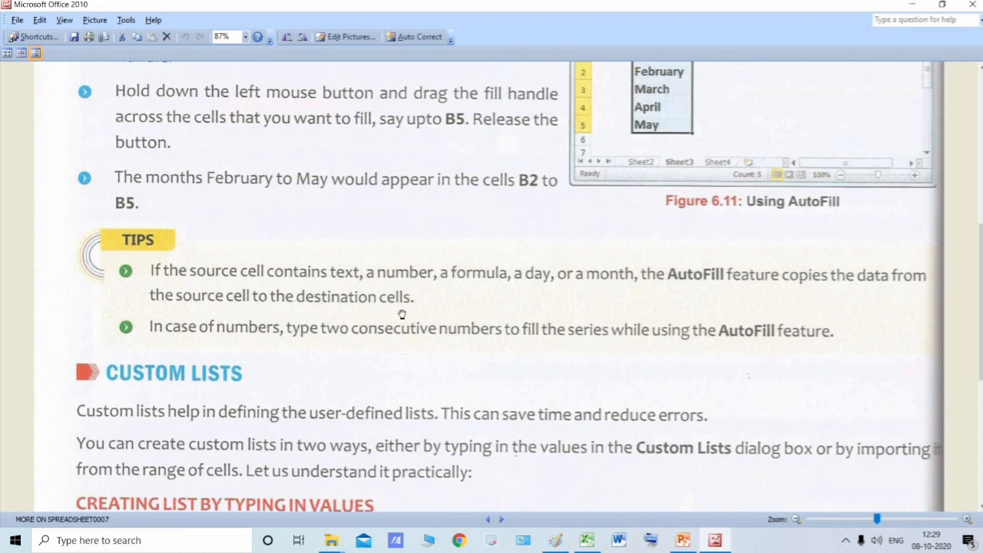
{"action": "scroll", "coordinate": [384, 315], "scroll_direction": "down", "scroll_amount": 1}
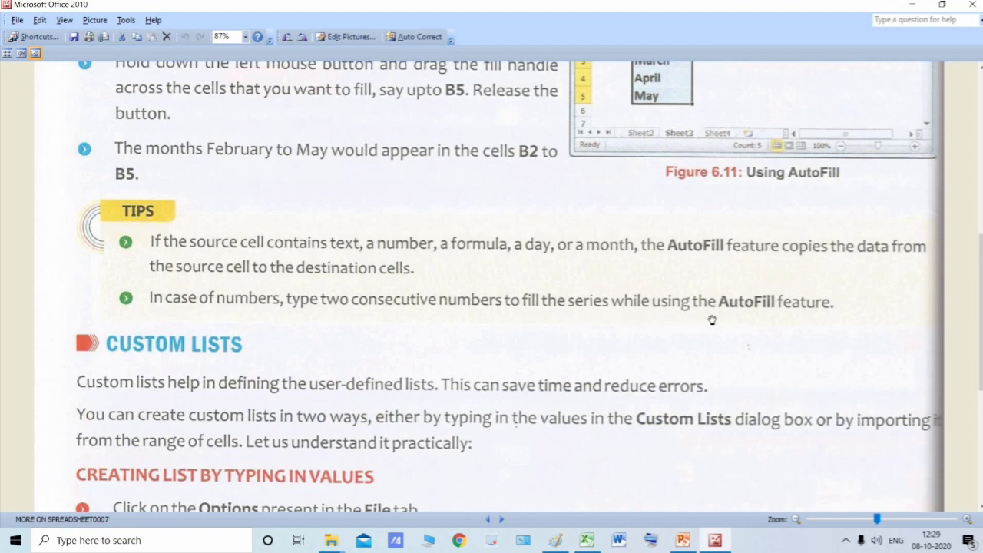
- Minimize the picture viewer to return to Excel and enter 1 in cell B1
{"action": "left_click", "coordinate": [914, 5]}
{"action": "left_click", "coordinate": [189, 149]}
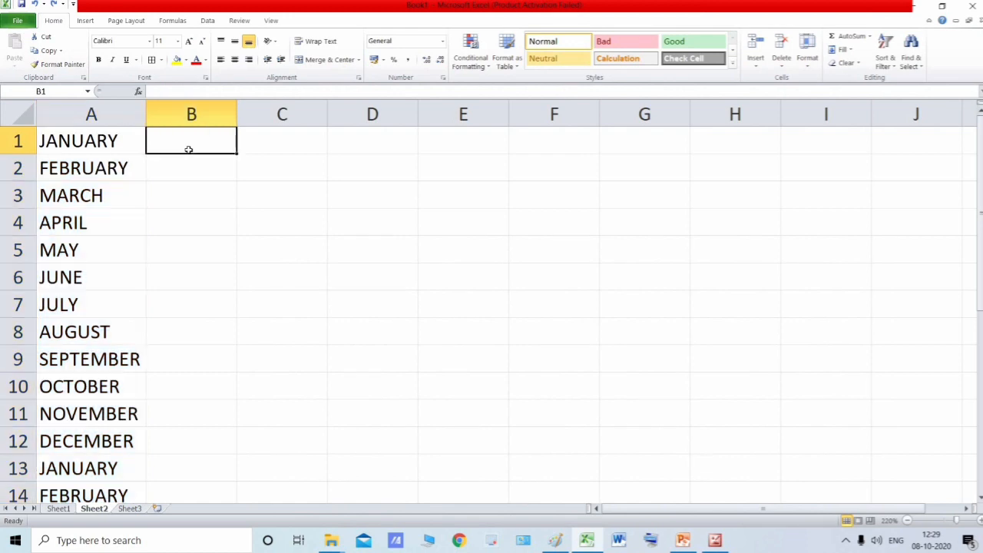
{"action": "type", "text": "1"}
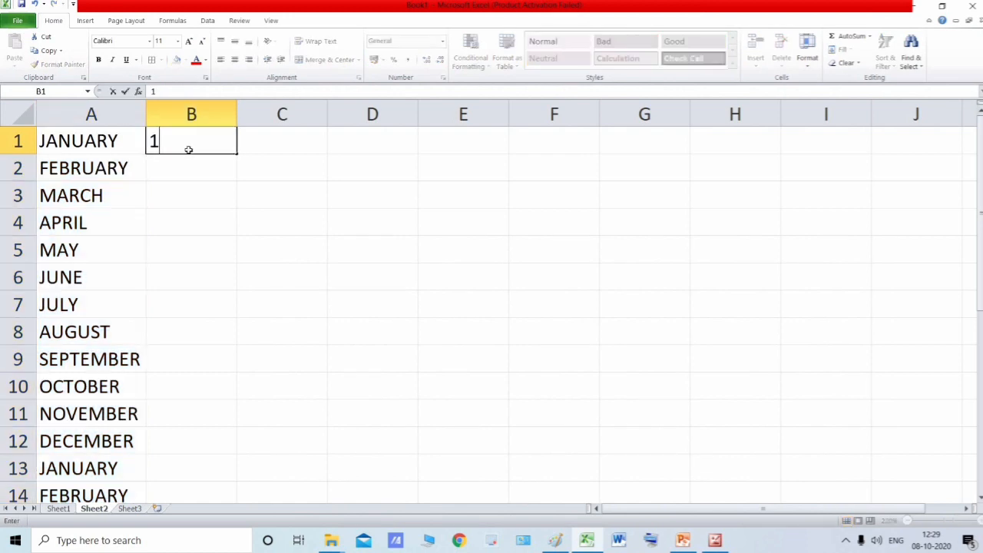
{"action": "key", "text": "Return"}
- Try to autofill from the single number in B1 down to B11, and undo the fill
{"action": "left_click", "coordinate": [218, 145]}
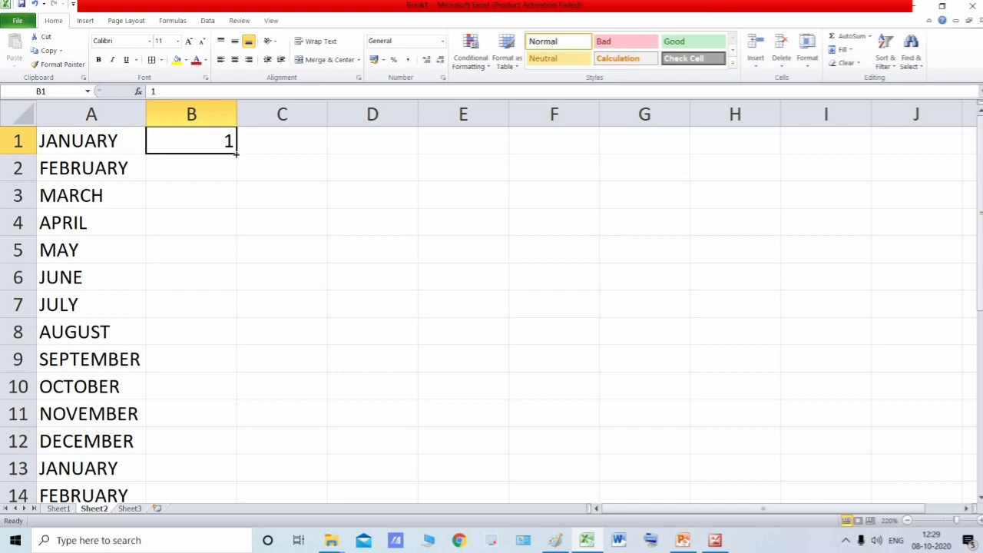
{"action": "left_click_drag", "start_coordinate": [236, 152], "coordinate": [222, 421]}
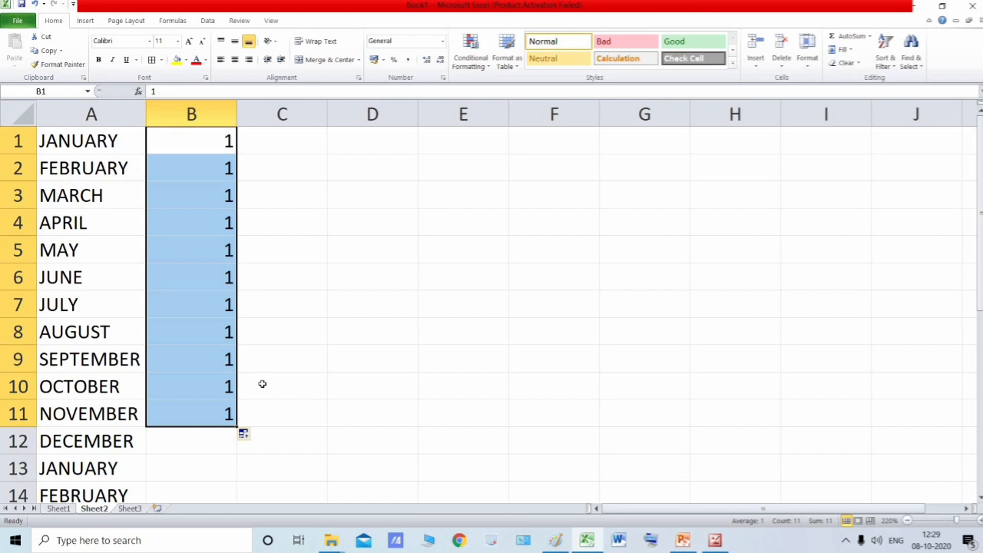
{"action": "key", "text": "ctrl+z"}
- Enter 2 in cell B2, directly below the first number
{"action": "left_click", "coordinate": [198, 170]}
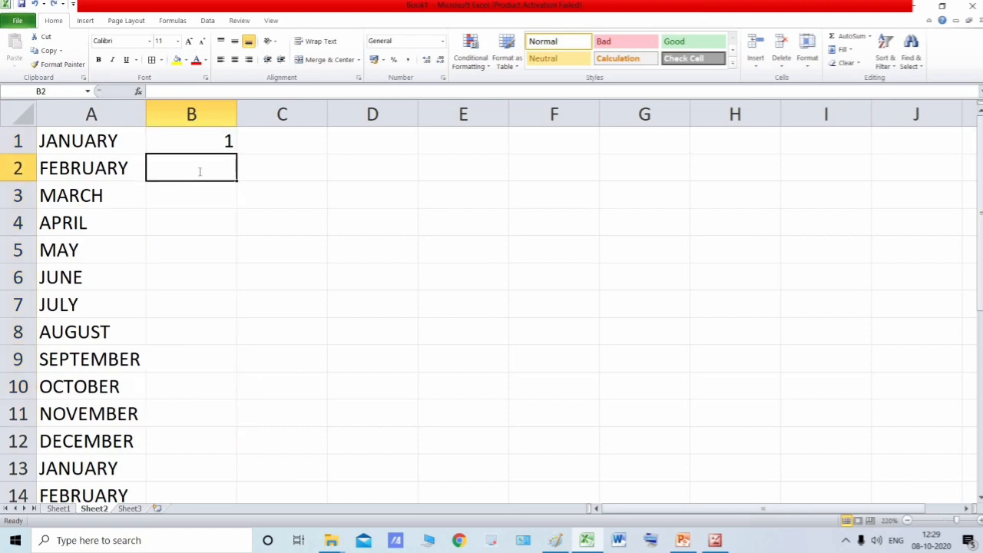
{"action": "type", "text": "2"}
{"action": "key", "text": "Return"}
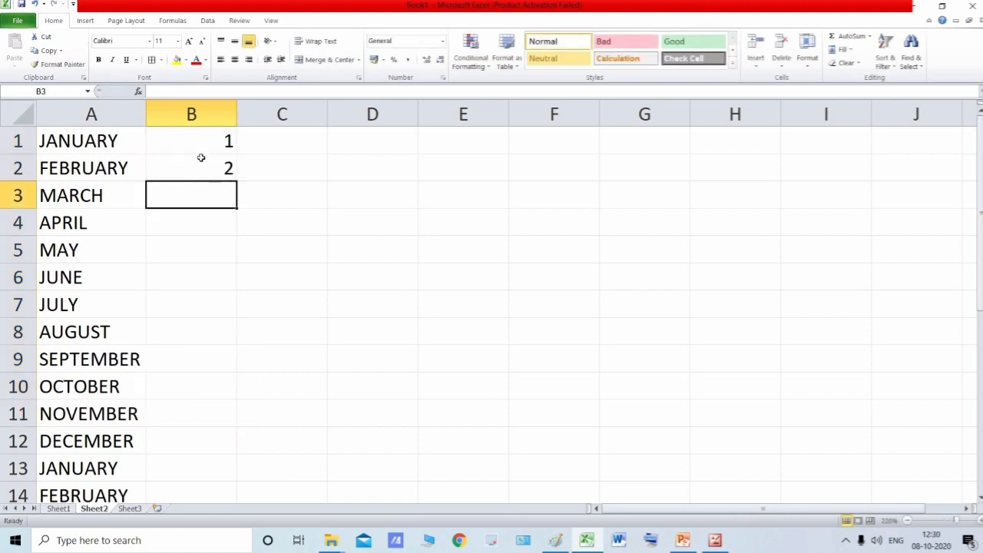
- Autofill the number series from the two starting values in B1:B2 down to B25
{"action": "left_click", "coordinate": [203, 139]}
{"action": "left_click", "coordinate": [212, 165]}
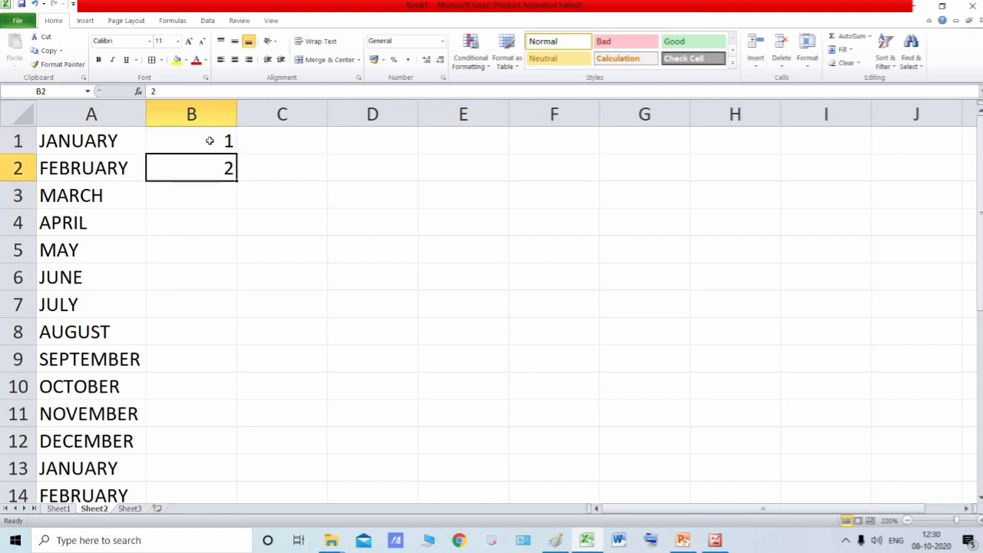
{"action": "left_click", "coordinate": [210, 141]}
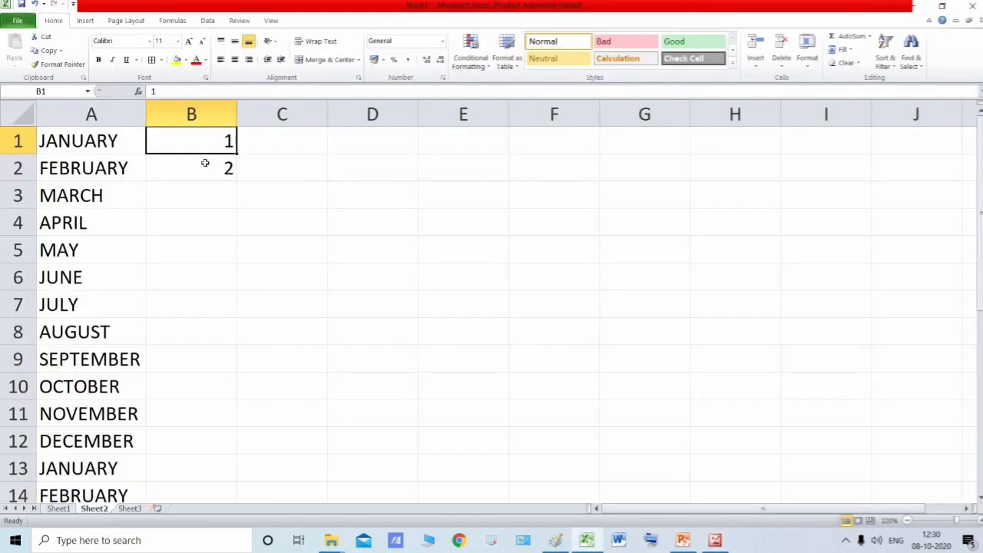
{"action": "left_click", "coordinate": [208, 164]}
{"action": "left_click", "coordinate": [218, 145]}
{"action": "left_click", "coordinate": [218, 167], "text": "shift"}
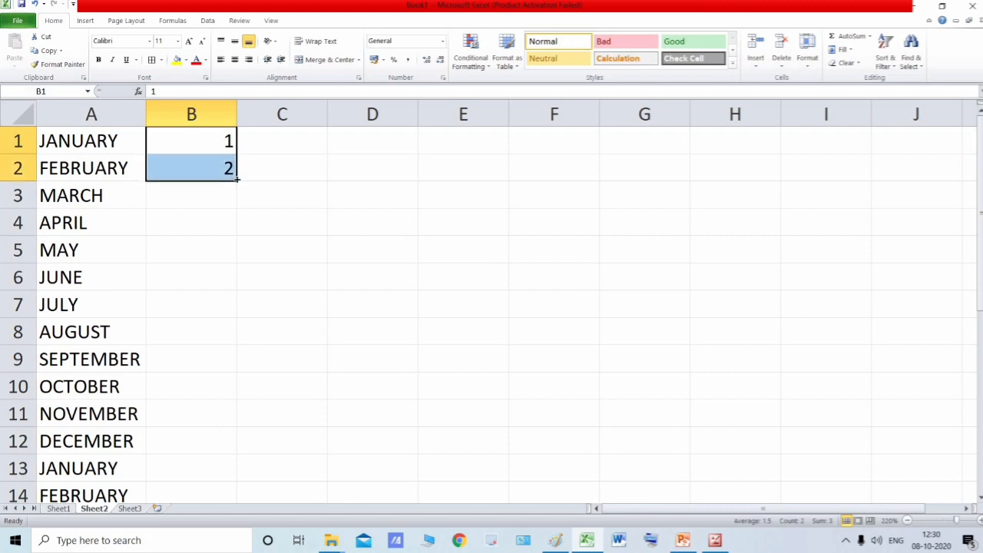
{"action": "left_click_drag", "start_coordinate": [242, 212], "coordinate": [237, 100]}
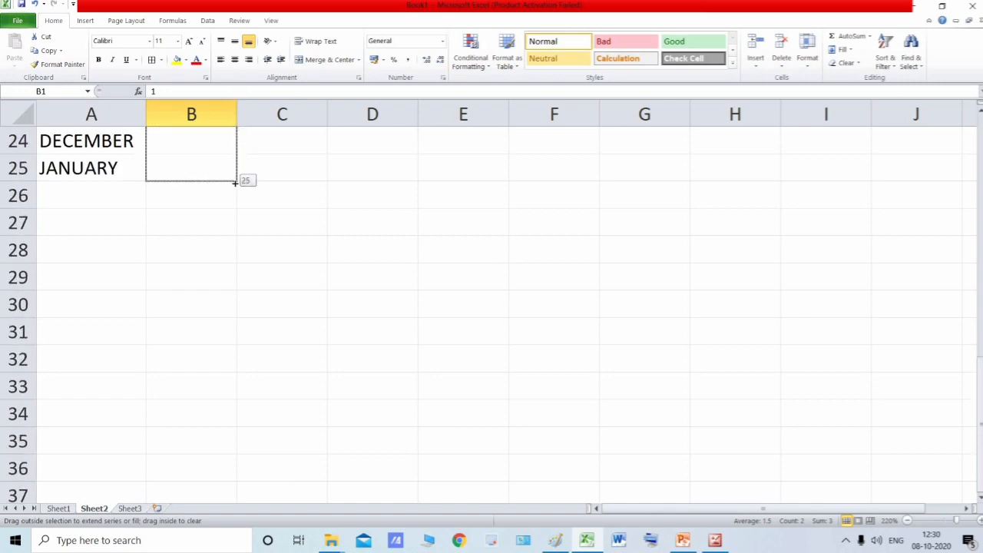
{"action": "scroll", "coordinate": [199, 156], "scroll_direction": "up", "scroll_amount": 8}
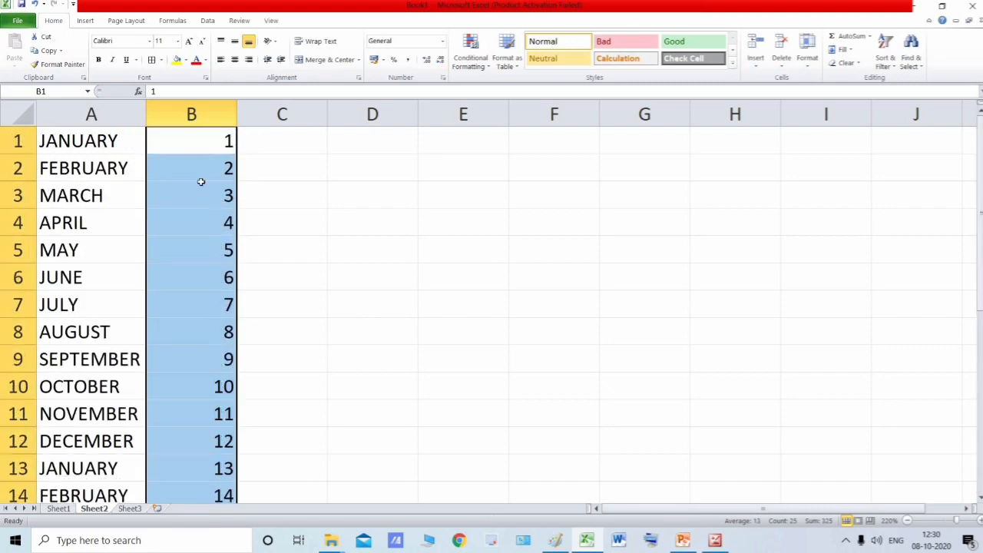
{"action": "scroll", "coordinate": [208, 159], "scroll_direction": "down", "scroll_amount": 7}
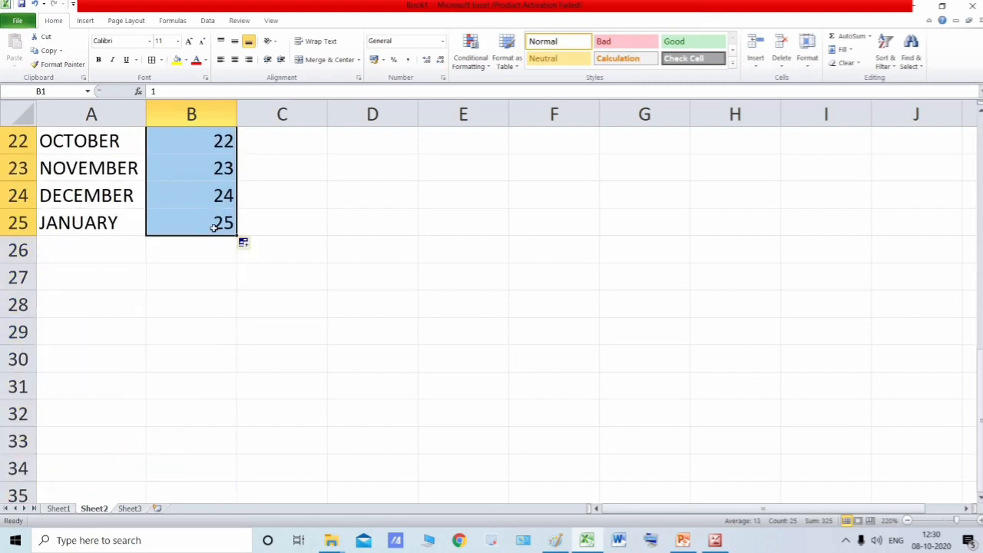
{"action": "scroll", "coordinate": [218, 232], "scroll_direction": "up", "scroll_amount": 7}
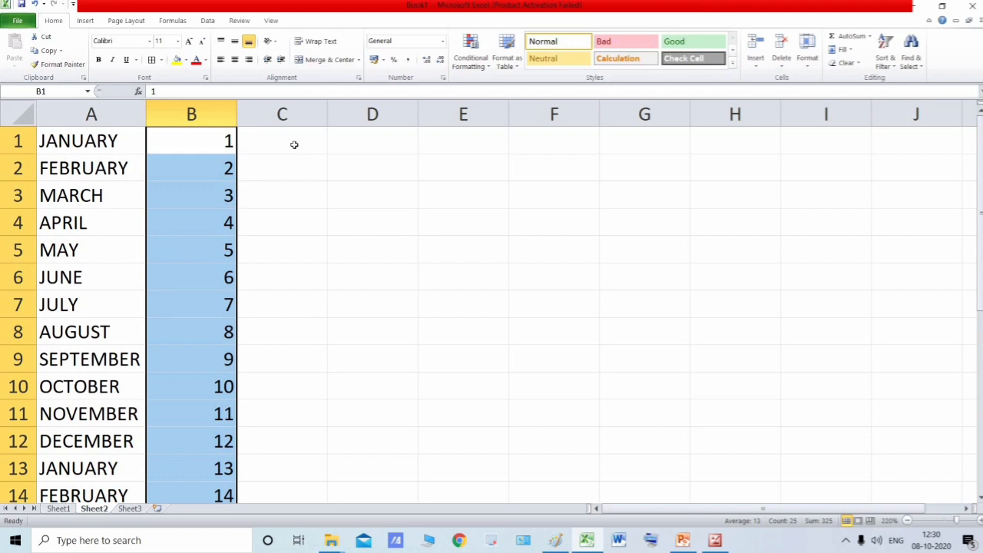
- Enter 2 in cell C1 and 4 in cell C2 as the starting values of a new series
{"action": "left_click", "coordinate": [294, 145]}
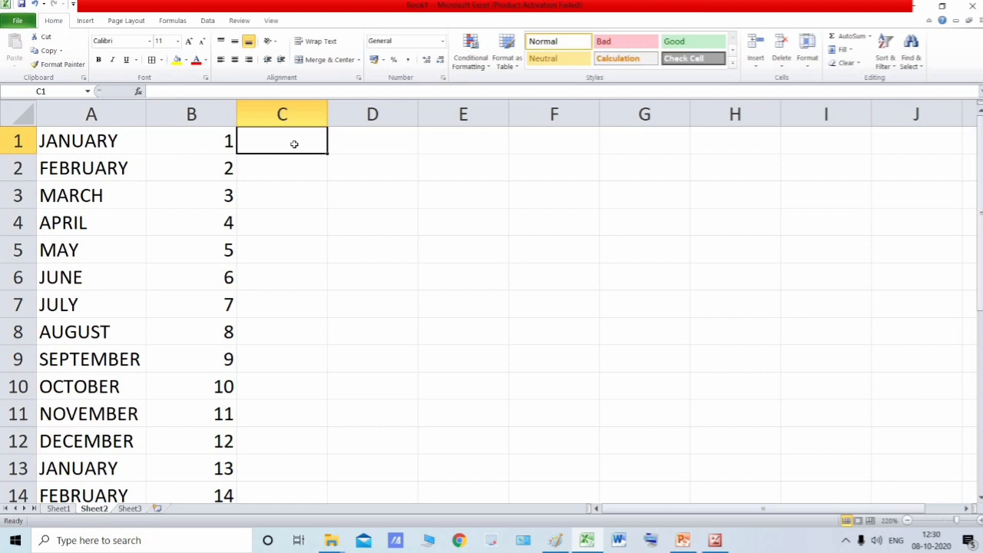
{"action": "type", "text": "2"}
{"action": "key", "text": "Return"}
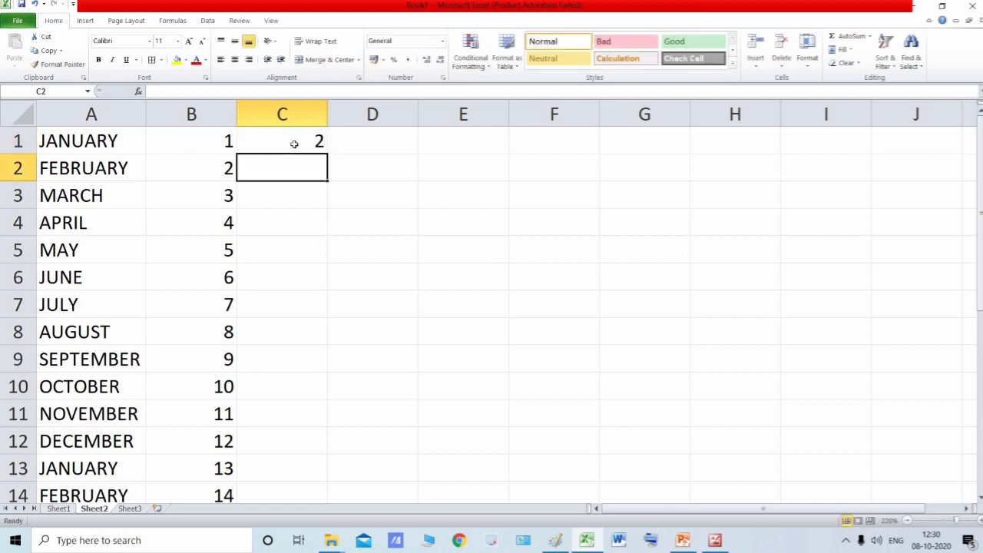
{"action": "type", "text": "4"}
{"action": "key", "text": "Return"}
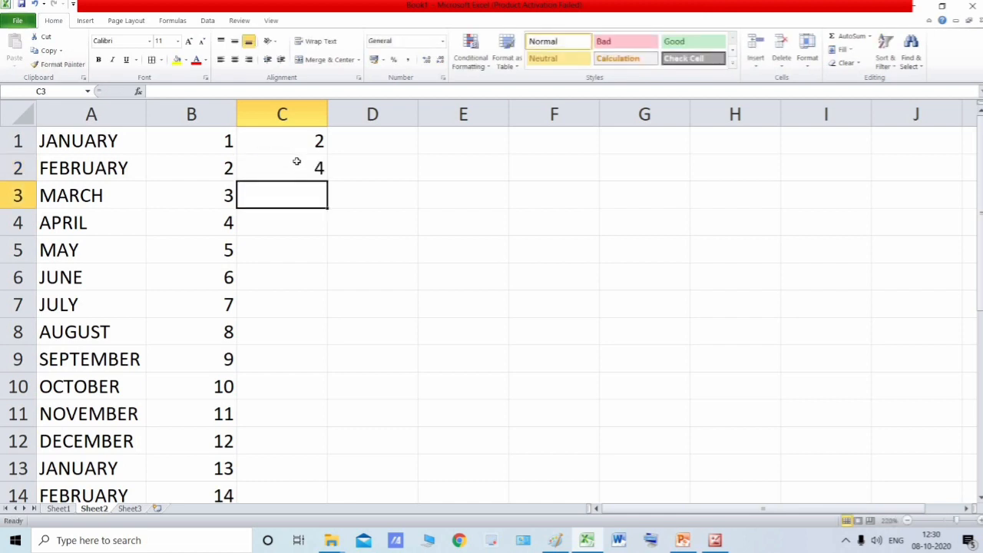
- Autofill the number series from C1:C2 down to C11
{"action": "key", "text": "Up"}
{"action": "key", "text": "Up"}
{"action": "left_click", "coordinate": [309, 168], "text": "shift"}
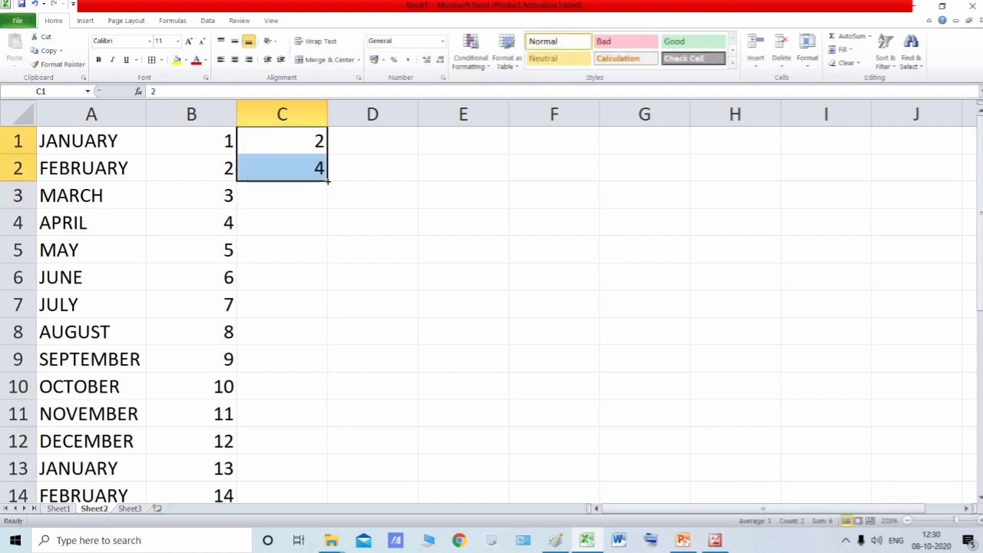
{"action": "left_click_drag", "start_coordinate": [327, 181], "coordinate": [325, 407]}
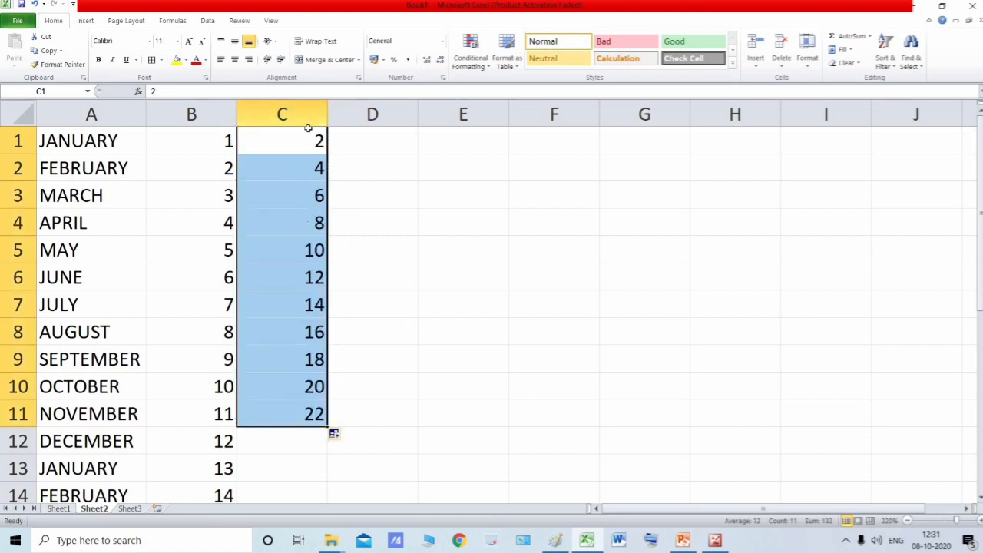
- Examine the filled number series in column C from its first to its last entry
{"action": "left_click", "coordinate": [306, 141]}
{"action": "key", "text": "Down"}
{"action": "key", "text": "Down"}
{"action": "key", "text": "Down"}
{"action": "key", "text": "Down"}
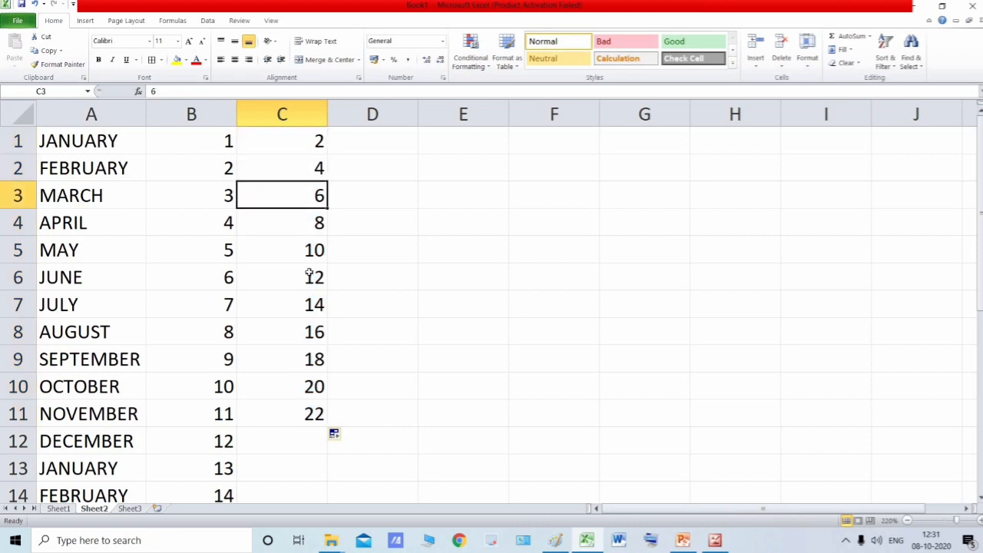
{"action": "left_click", "coordinate": [371, 143]}
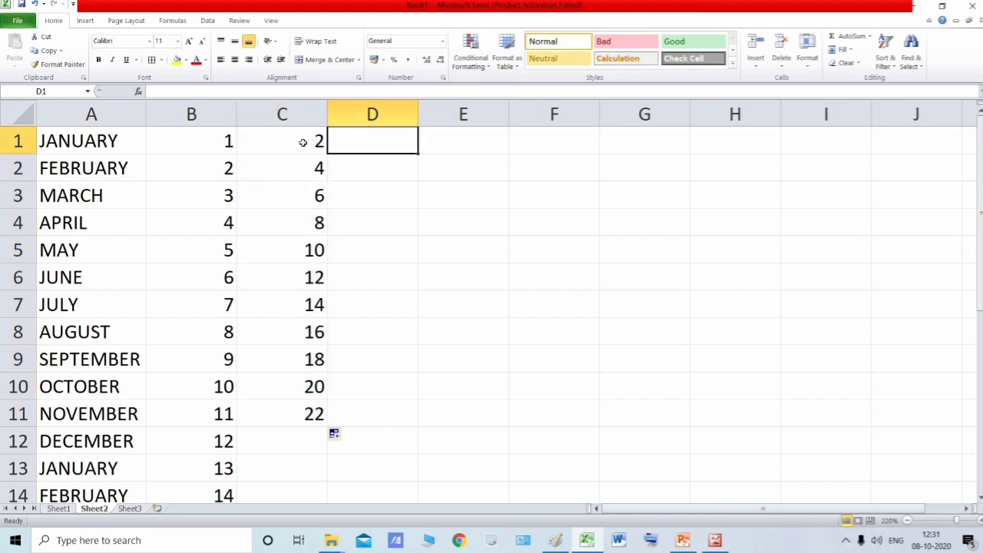
{"action": "key", "text": "Left"}
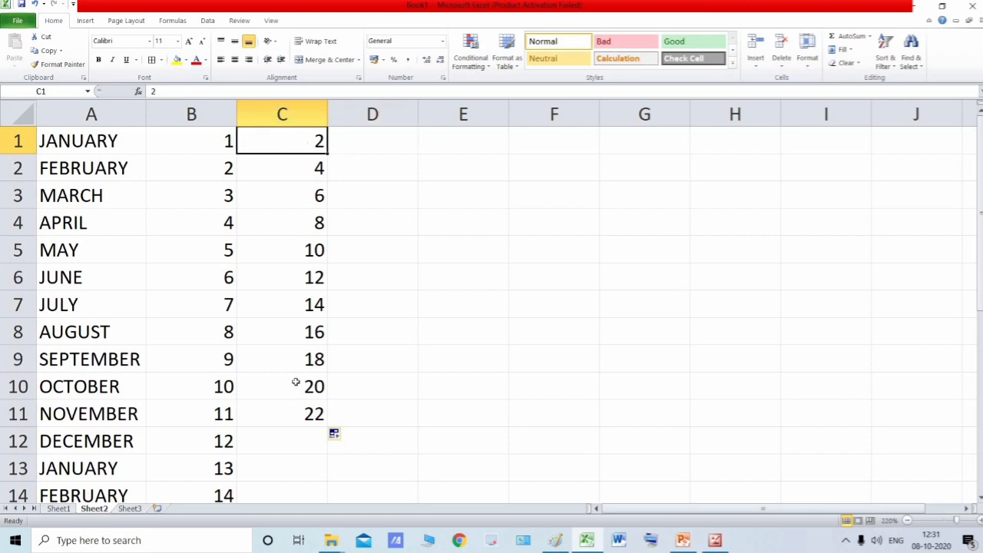
{"action": "key", "text": "ctrl+Down"}
{"action": "key", "text": "ctrl+Up"}
- Enter MONDAY in cell D1, all in capitals
{"action": "key", "text": "Right"}
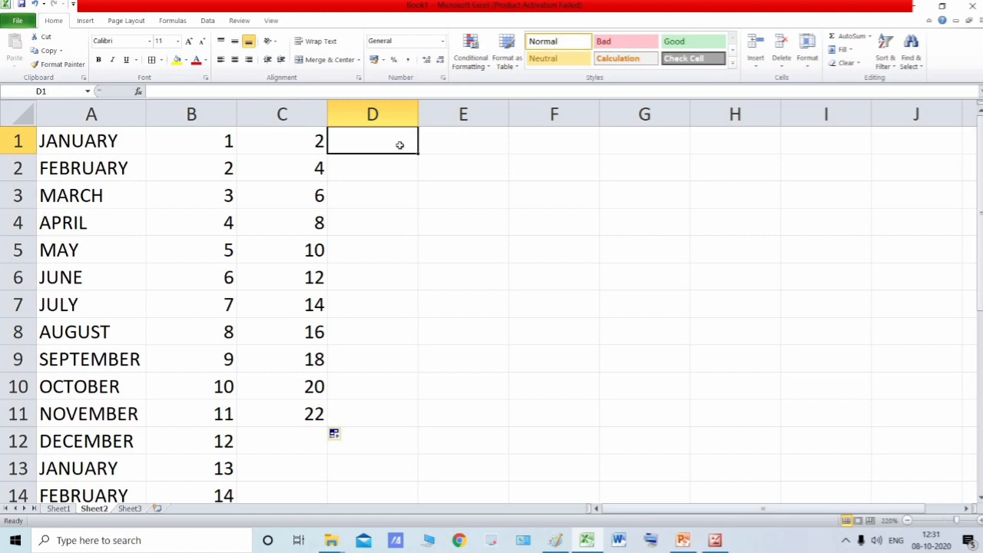
{"action": "type", "text": "MONDAy"}
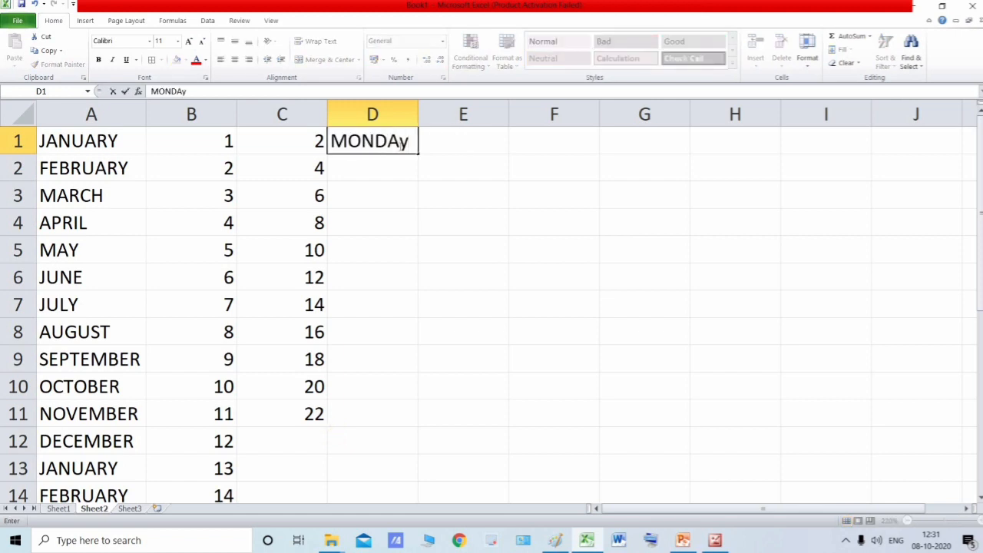
{"action": "key", "text": "BackSpace"}
{"action": "type", "text": "Y"}
{"action": "key", "text": "Return"}
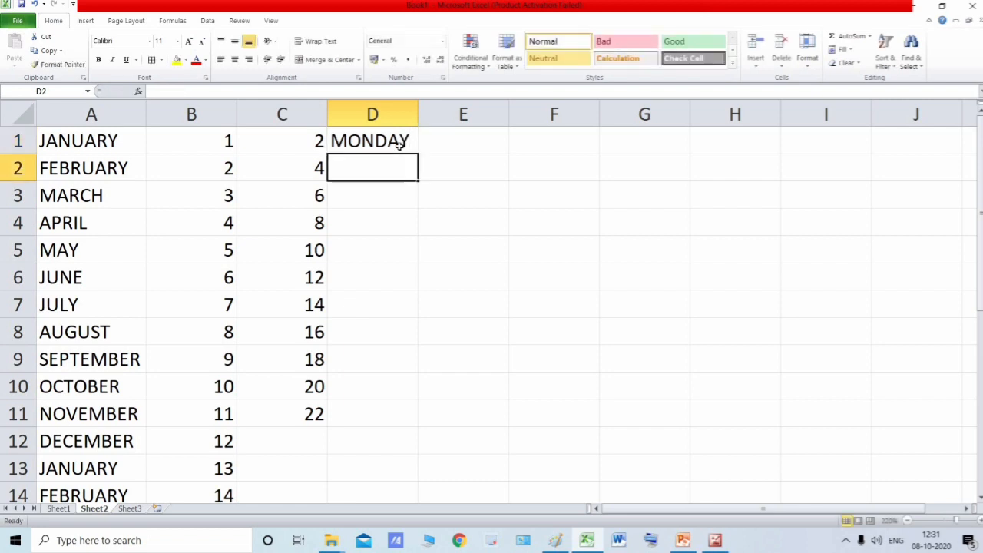
- Autofill the weekday names from D1 down to D7 and extend the fill to D13
{"action": "left_click", "coordinate": [404, 146]}
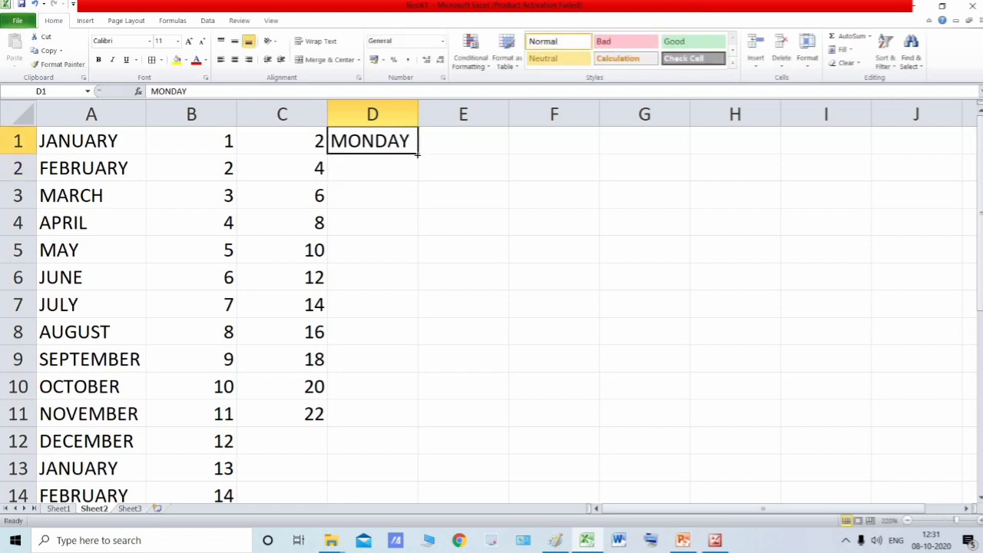
{"action": "left_click_drag", "start_coordinate": [418, 153], "coordinate": [420, 321]}
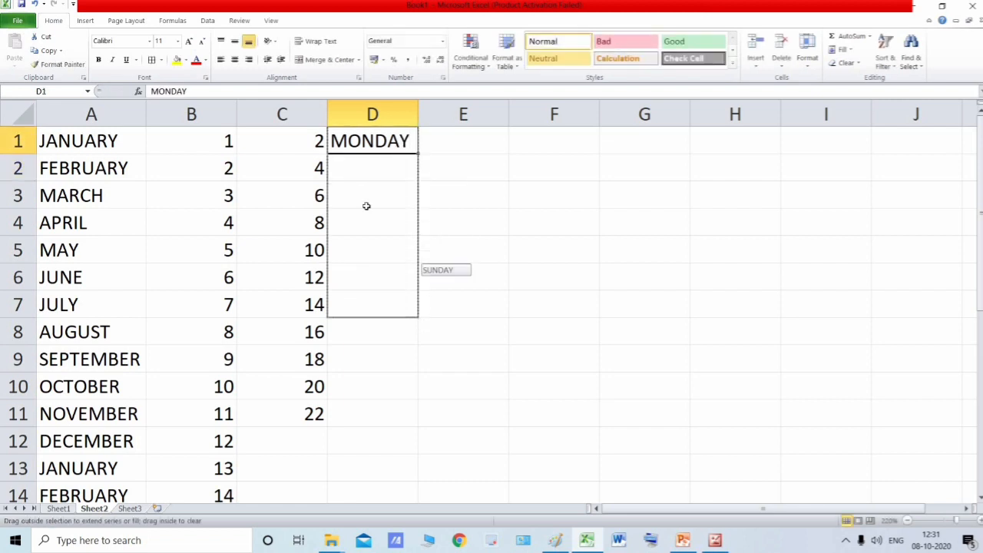
{"action": "left_click_drag", "start_coordinate": [366, 206], "coordinate": [388, 146]}
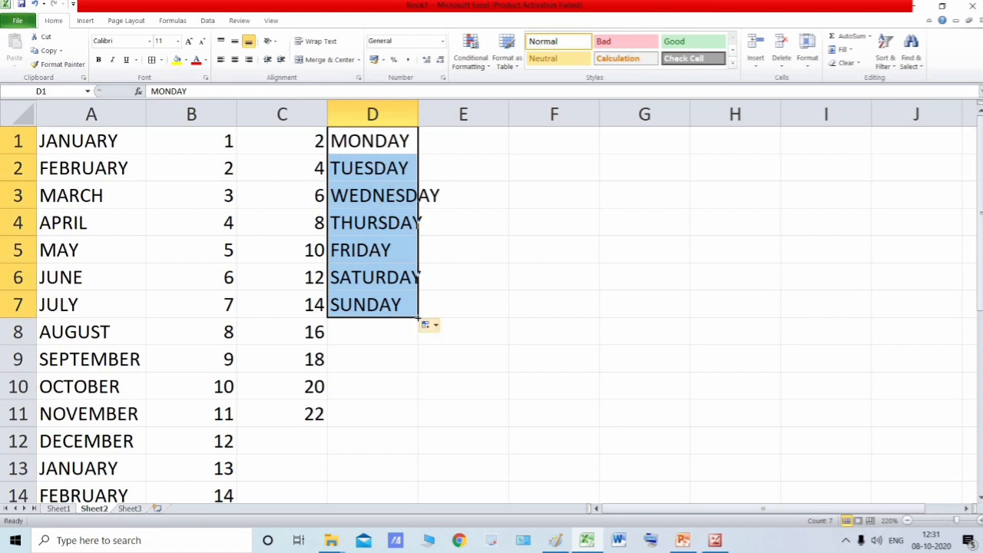
{"action": "left_click_drag", "start_coordinate": [418, 317], "coordinate": [418, 332]}
{"action": "left_click_drag", "start_coordinate": [414, 378], "coordinate": [424, 462]}
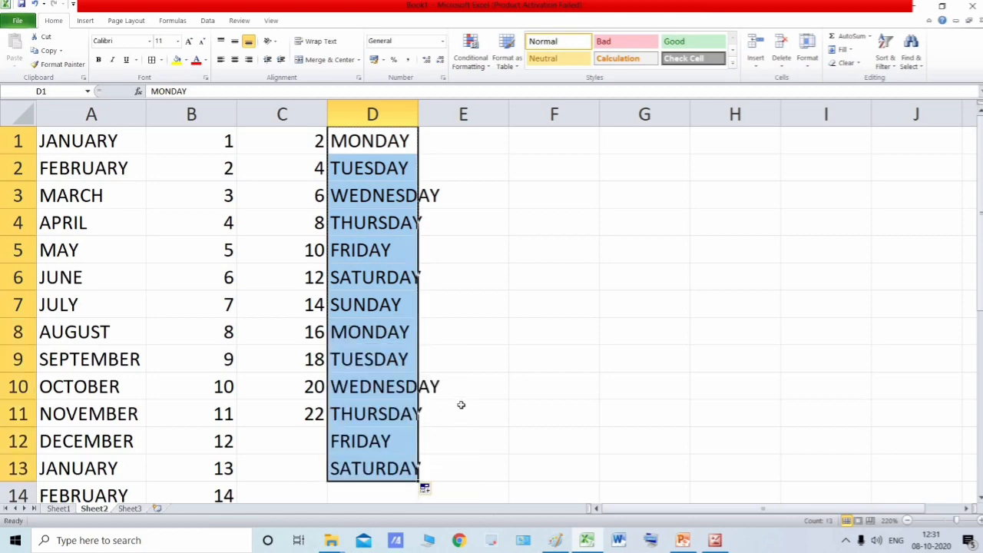
- Auto-fit the width of column D to its longest weekday name
{"action": "scroll", "coordinate": [437, 329], "scroll_direction": "down", "scroll_amount": 3}
{"action": "scroll", "coordinate": [430, 231], "scroll_direction": "up", "scroll_amount": 3}
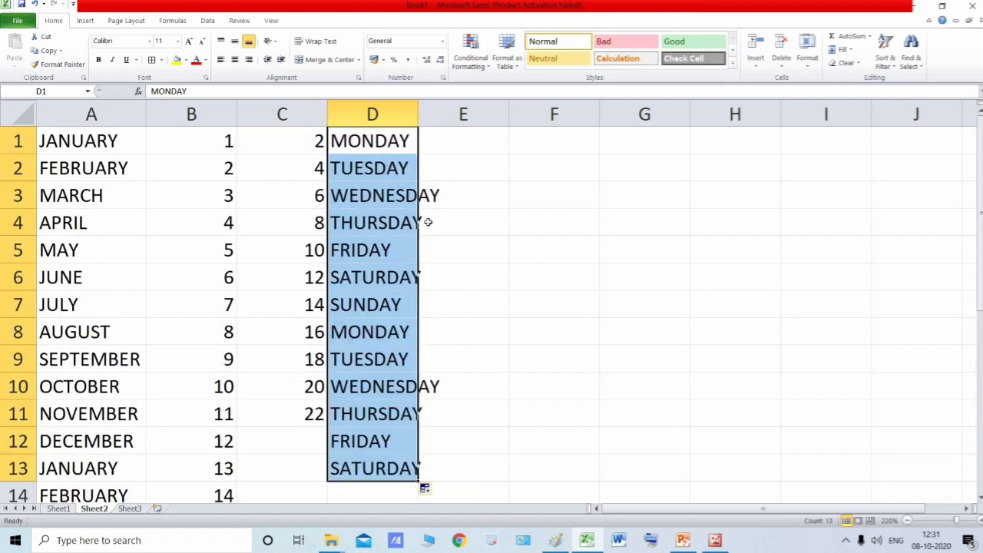
{"action": "double_click", "coordinate": [419, 113]}
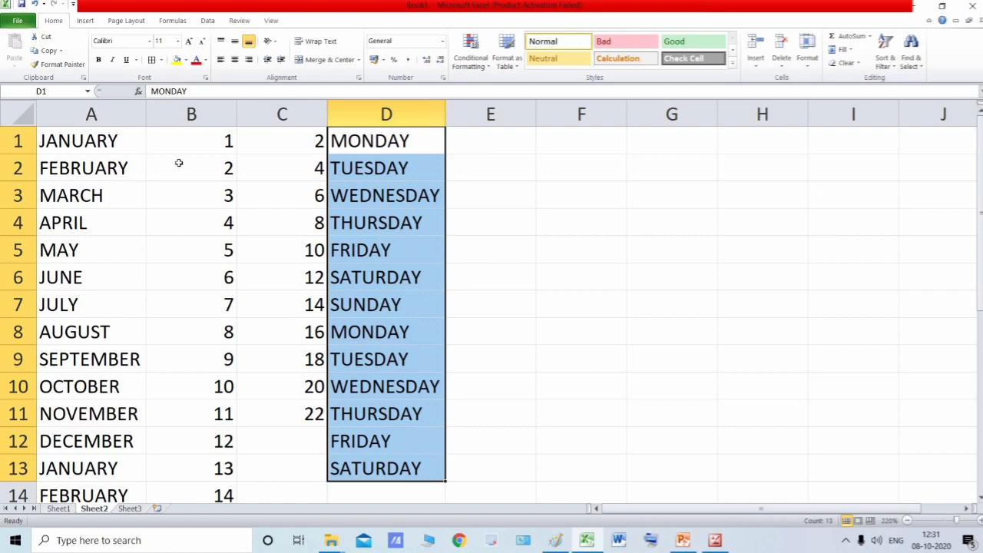
- Clear all the filled data in the range A1:D25
{"action": "left_click", "coordinate": [110, 147]}
{"action": "scroll", "coordinate": [264, 376], "scroll_direction": "down", "scroll_amount": 7}
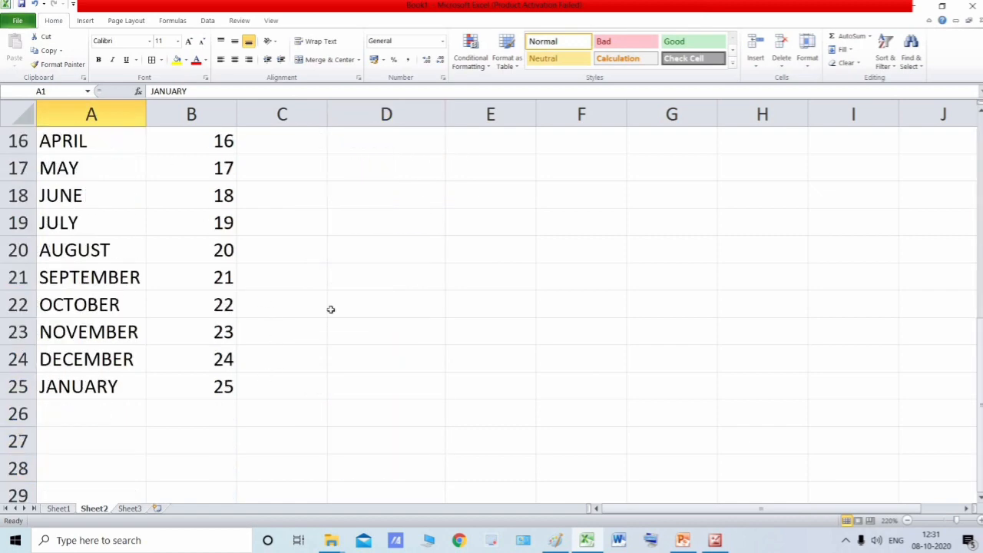
{"action": "left_click", "coordinate": [409, 238], "text": "shift"}
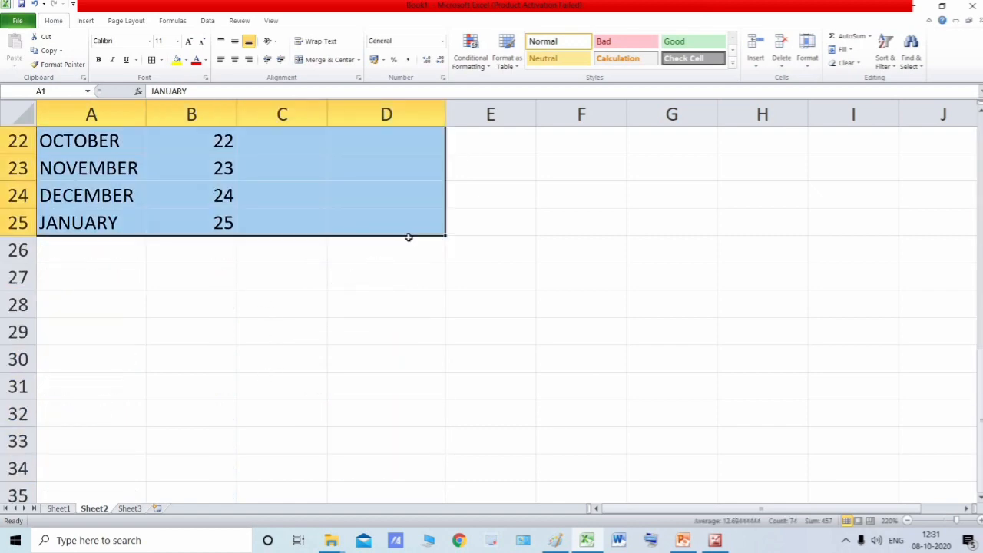
{"action": "scroll", "coordinate": [408, 238], "scroll_direction": "up", "scroll_amount": 7}
- Switch to the textbook page in Microsoft Office 2010 and read the AutoFill tips and the Custom Lists section on creating a list by typing values
{"action": "key", "text": "alt+Tab"}
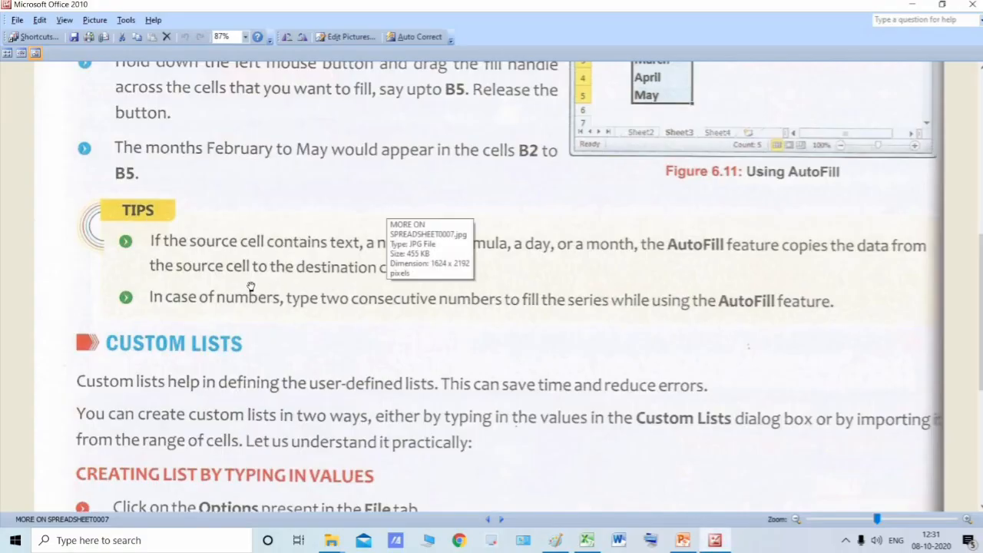
{"action": "scroll", "coordinate": [250, 270], "scroll_direction": "up", "scroll_amount": 5}
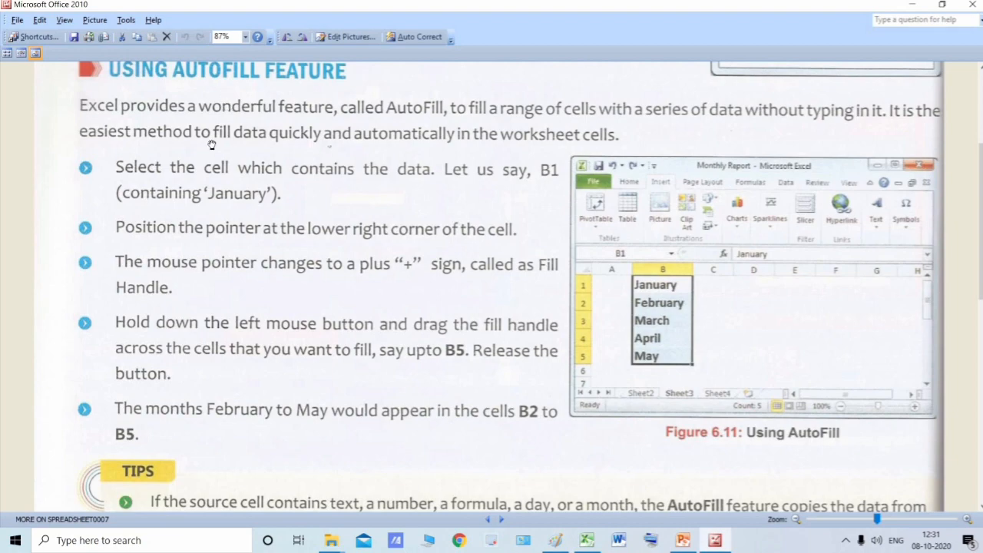
{"action": "scroll", "coordinate": [212, 145], "scroll_direction": "up", "scroll_amount": 2}
{"action": "scroll", "coordinate": [203, 198], "scroll_direction": "down", "scroll_amount": 2}
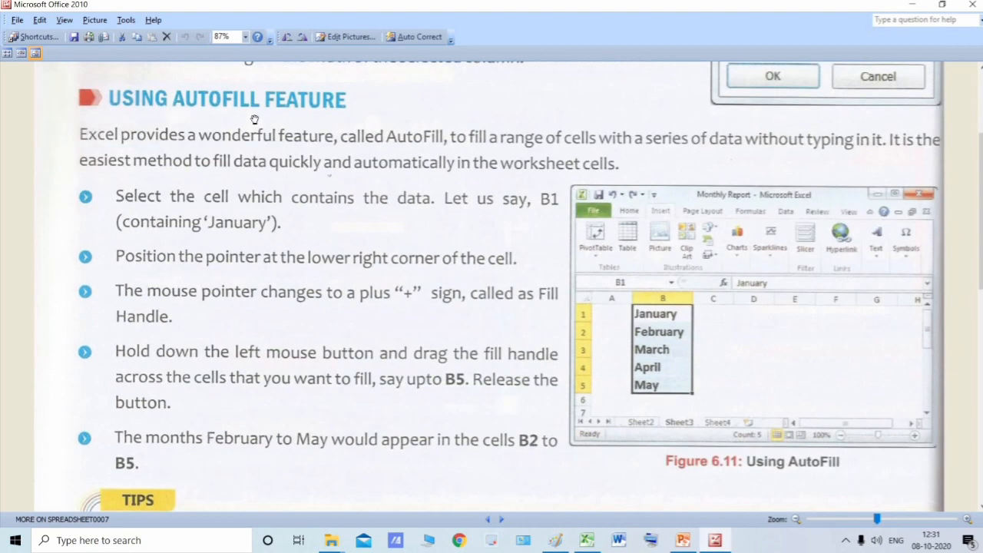
{"action": "scroll", "coordinate": [286, 137], "scroll_direction": "down", "scroll_amount": 8}
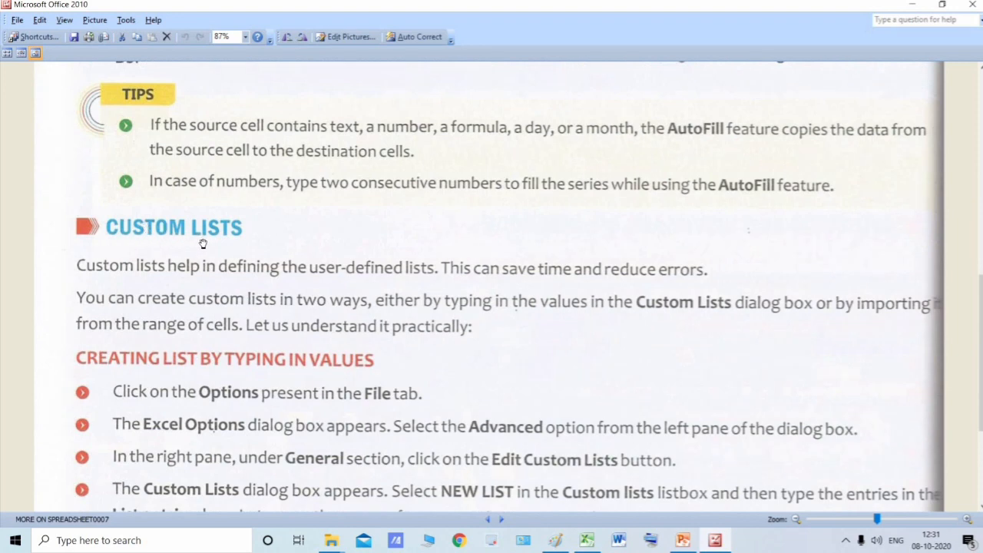
{"action": "scroll", "coordinate": [203, 240], "scroll_direction": "down", "scroll_amount": 2}
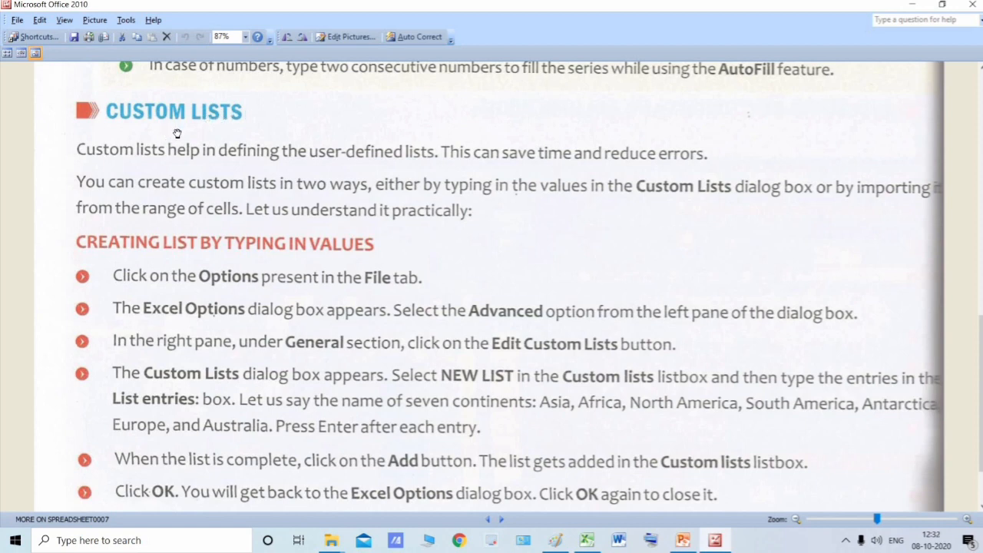
{"action": "scroll", "coordinate": [177, 134], "scroll_direction": "down", "scroll_amount": 1}
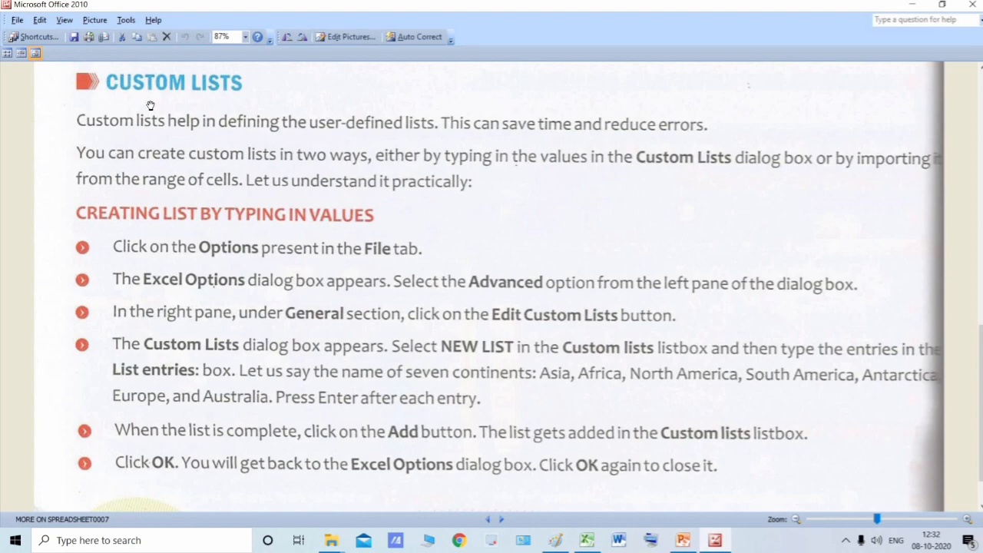
{"action": "scroll", "coordinate": [172, 163], "scroll_direction": "up", "scroll_amount": 10}
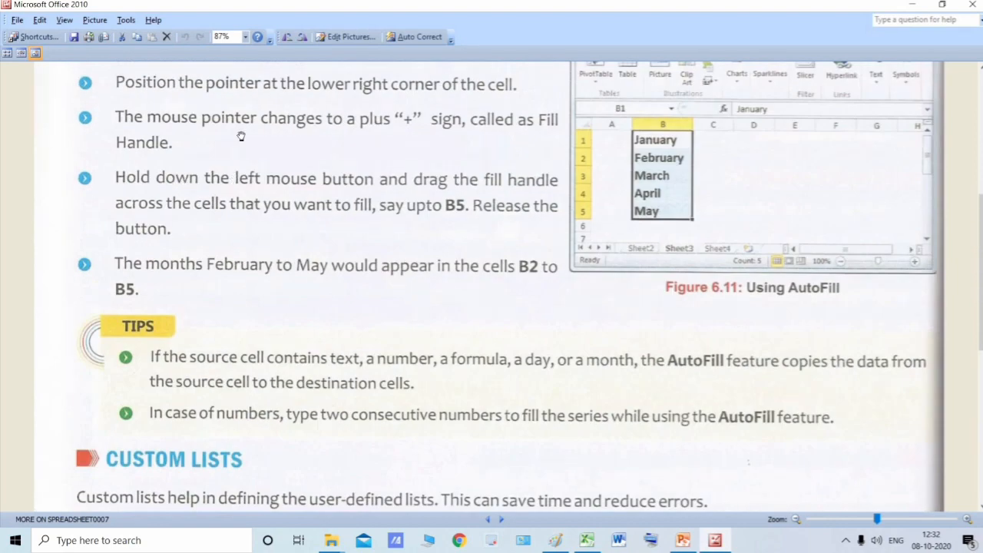
{"action": "scroll", "coordinate": [230, 167], "scroll_direction": "down", "scroll_amount": 10}
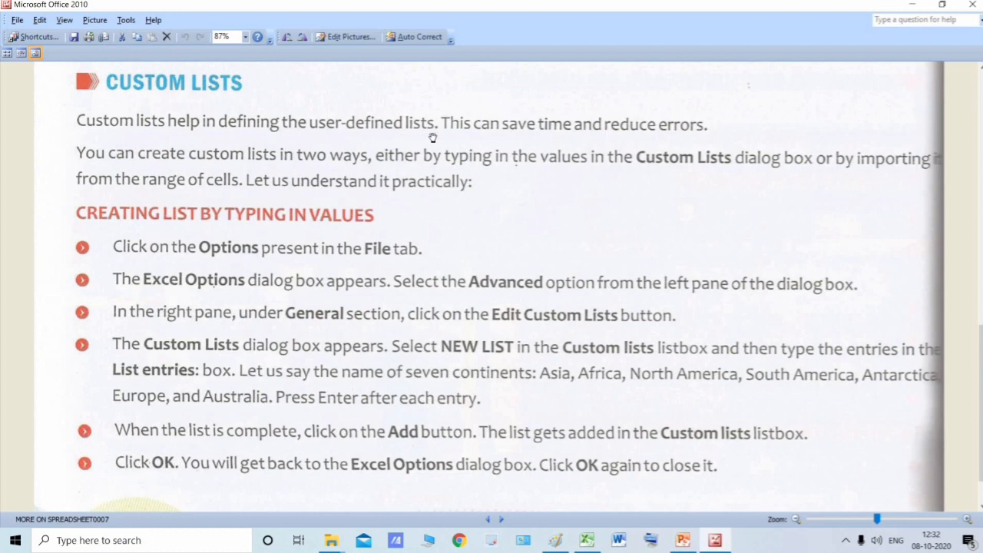
- Switch back to Excel and select cell A1 on the emptied sheet
{"action": "left_click", "coordinate": [587, 540]}
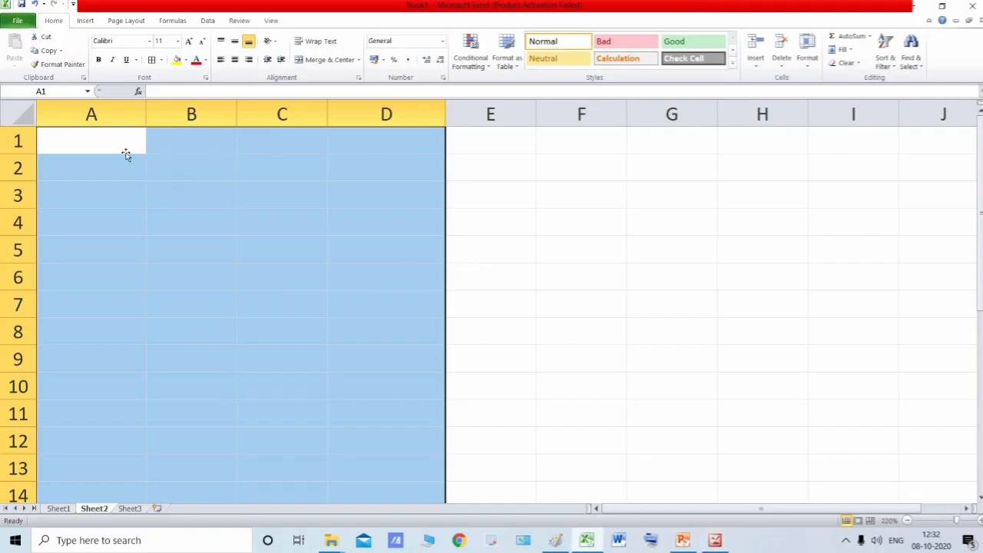
{"action": "left_click", "coordinate": [126, 156]}
{"action": "left_click", "coordinate": [144, 148]}
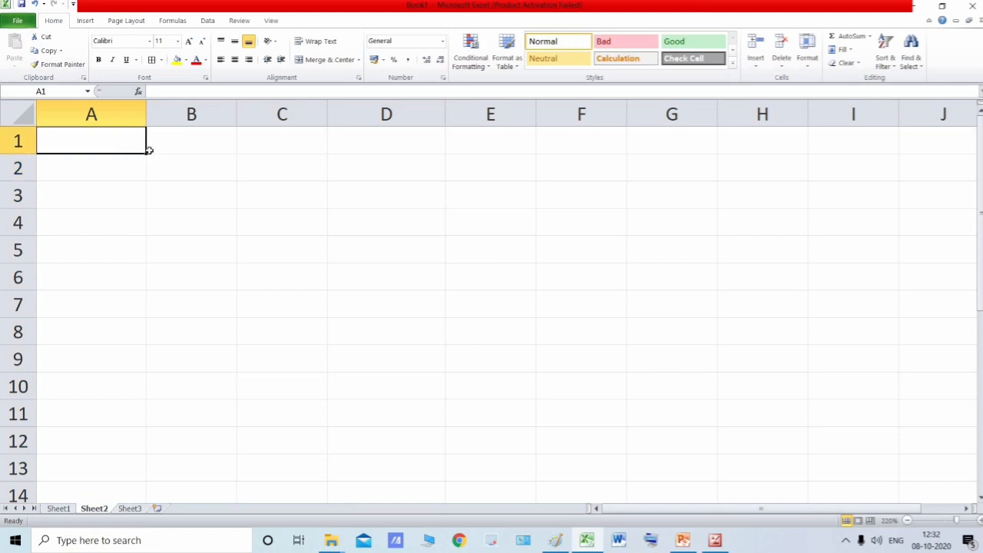
- Enter Asia in cell A1 and AutoFill it down the column to A12
{"action": "type", "text": "A"}
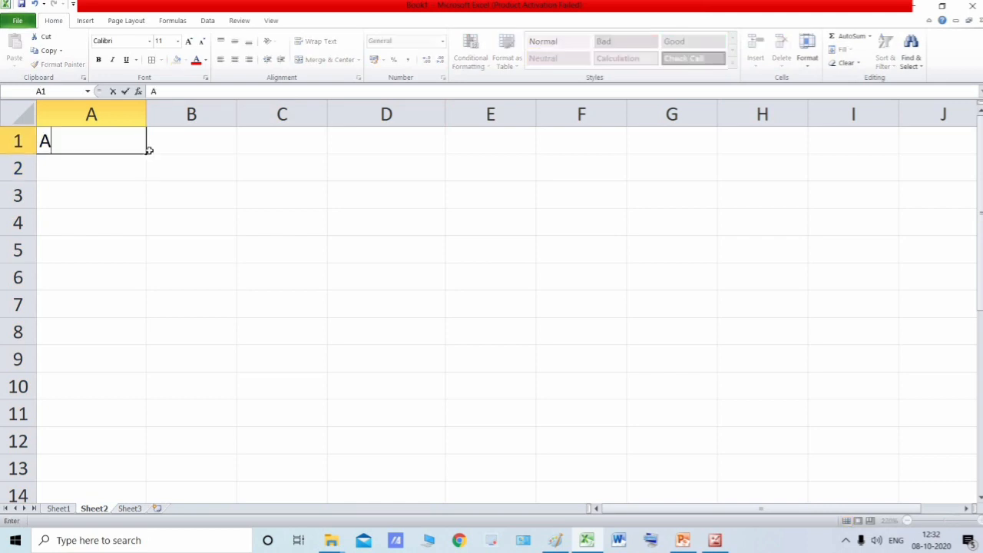
{"action": "type", "text": "sia"}
{"action": "key", "text": "Tab"}
{"action": "left_click", "coordinate": [126, 140]}
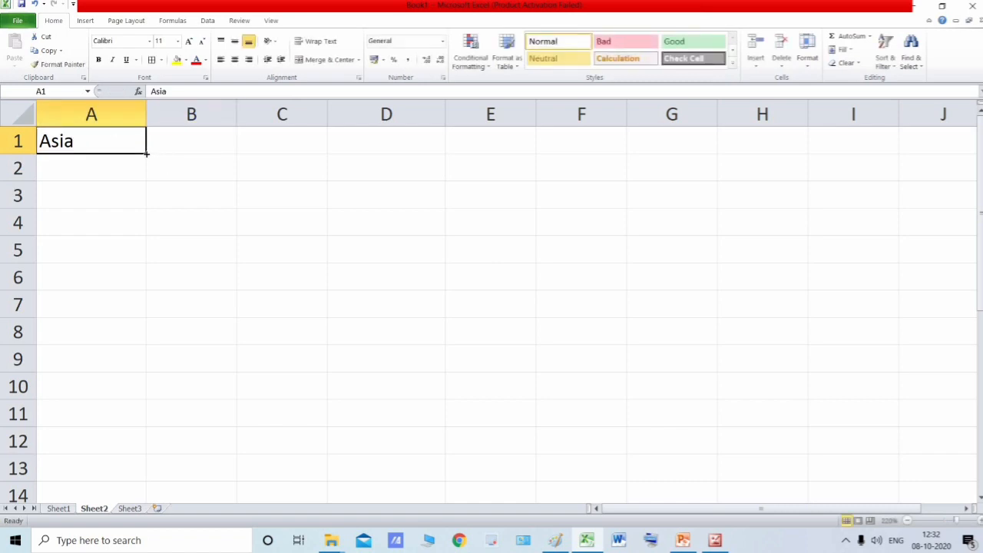
{"action": "left_click_drag", "start_coordinate": [145, 165], "coordinate": [141, 443]}
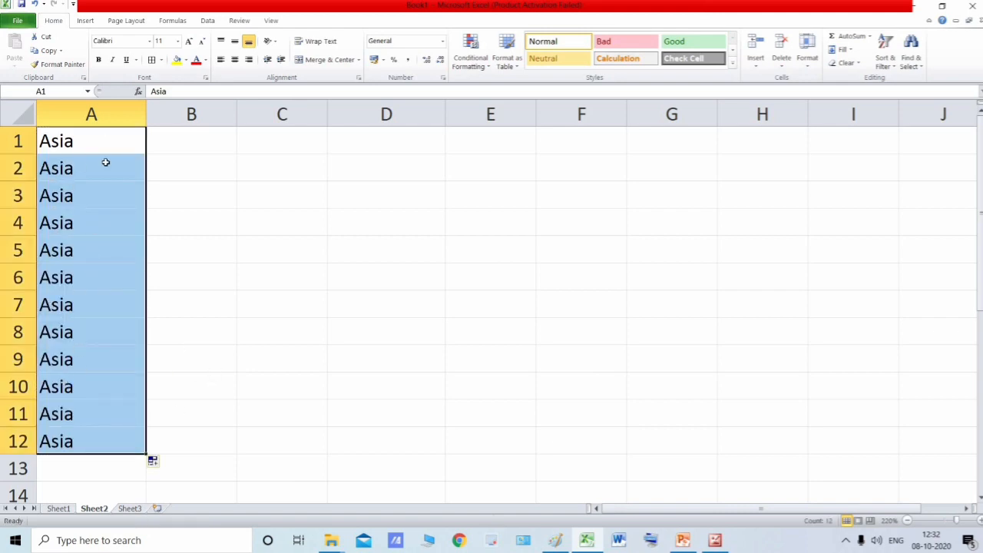
- Undo the Asia fill and clear the entry from cell A1
{"action": "key", "text": "ctrl+z"}
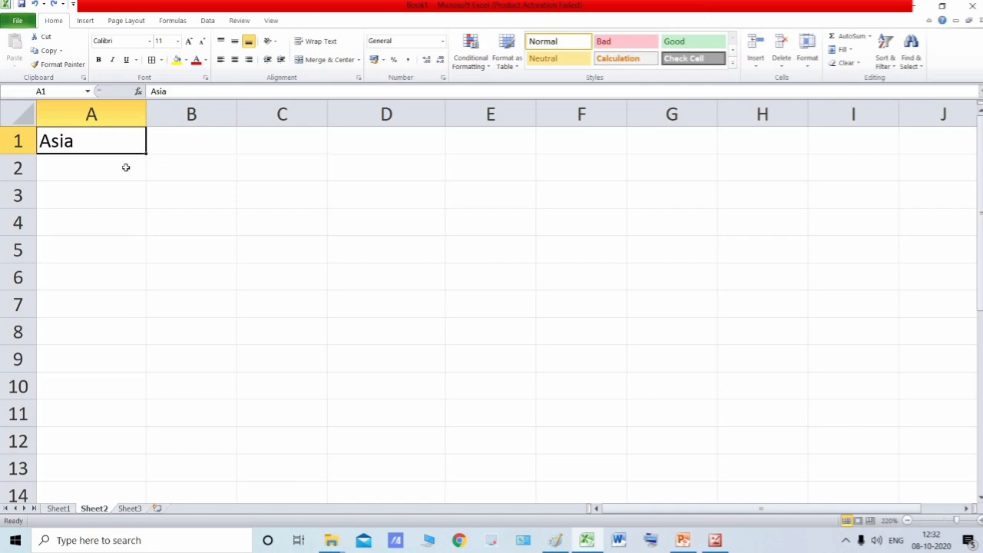
{"action": "left_click", "coordinate": [123, 168]}
{"action": "left_click", "coordinate": [128, 149]}
{"action": "key", "text": "Delete"}
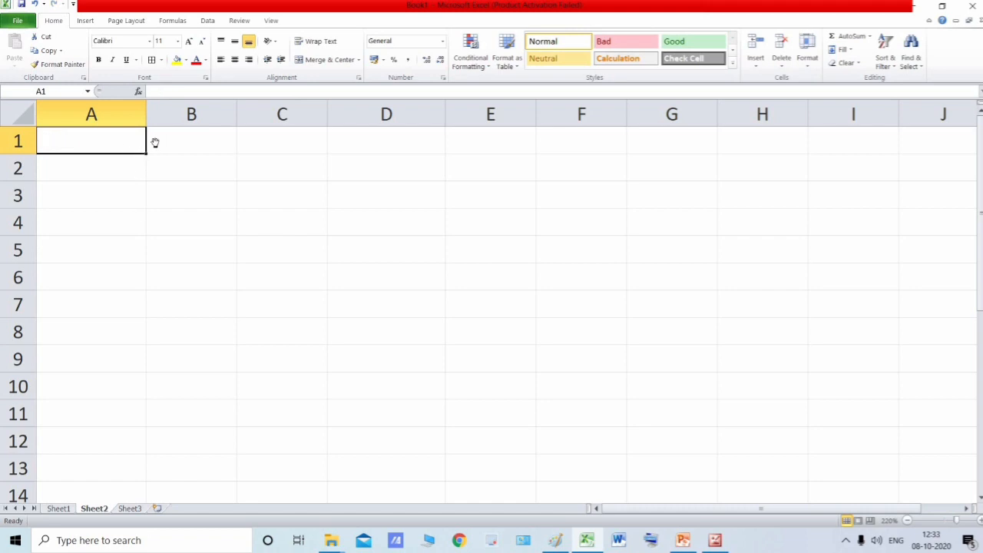
- Switch to the textbook page in Microsoft Office 2010 and read the Custom Lists instructions on creating a list by typing in values
{"action": "key", "text": "alt+Tab"}
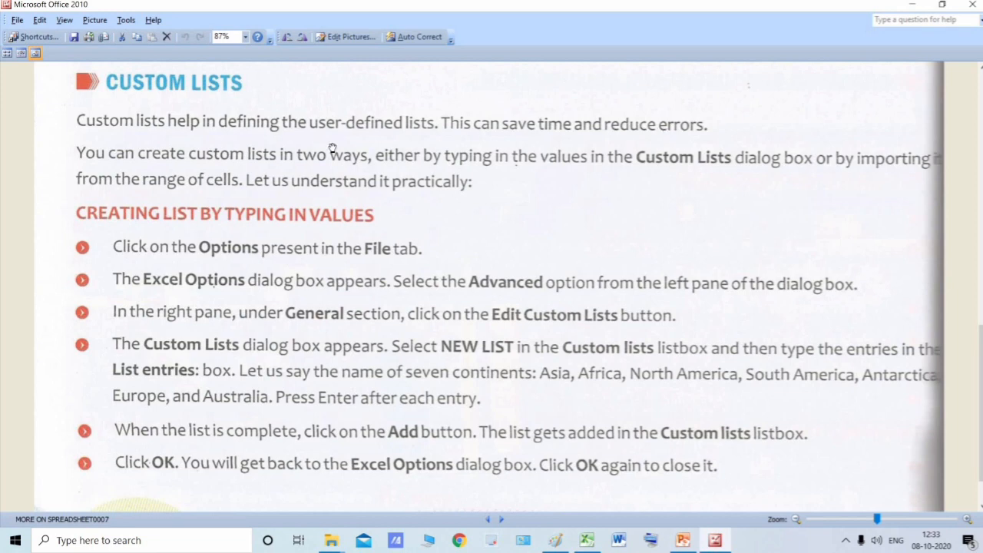
{"action": "scroll", "coordinate": [301, 155], "scroll_direction": "down", "scroll_amount": 2}
{"action": "scroll", "coordinate": [297, 158], "scroll_direction": "up", "scroll_amount": 1}
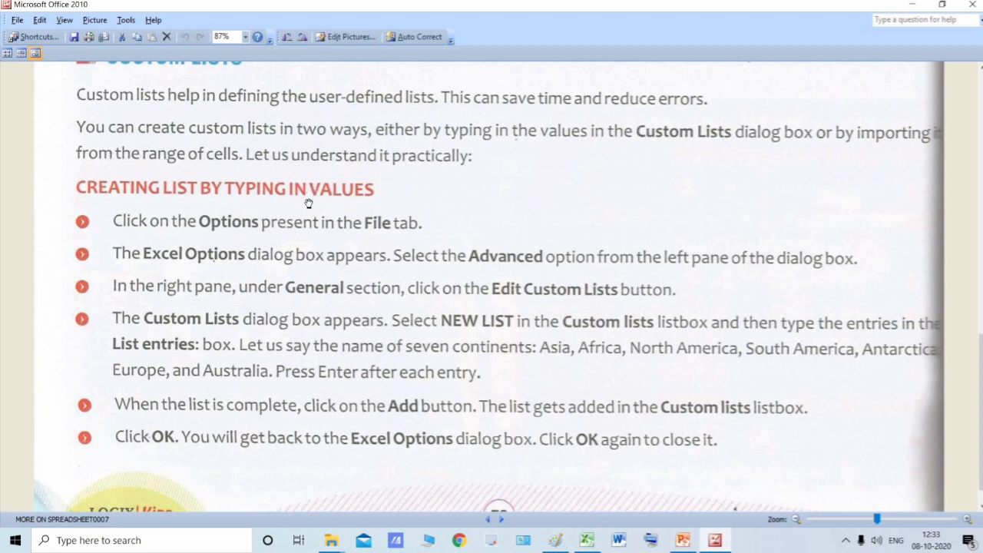
{"action": "scroll", "coordinate": [300, 204], "scroll_direction": "down", "scroll_amount": 1}
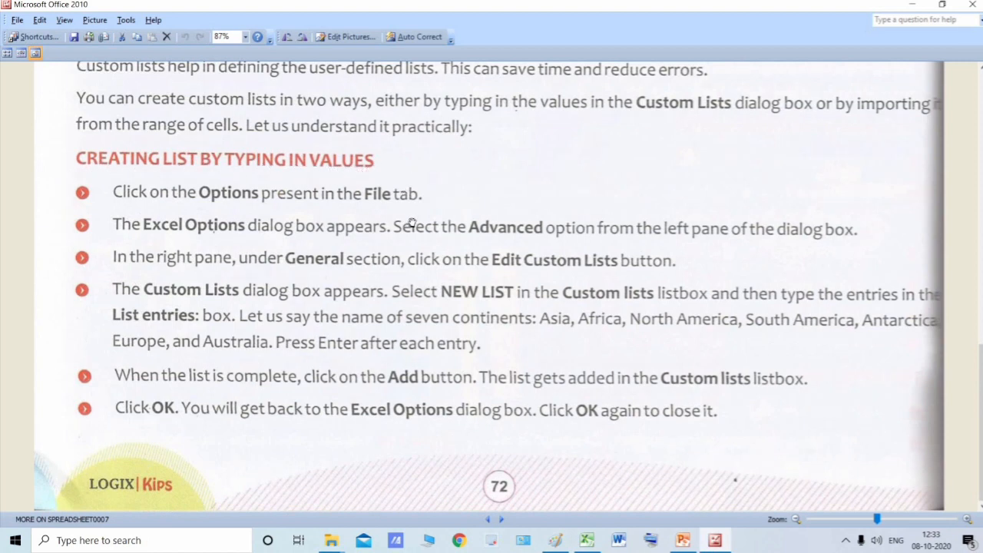
{"action": "scroll", "coordinate": [505, 362], "scroll_direction": "up", "scroll_amount": 1}
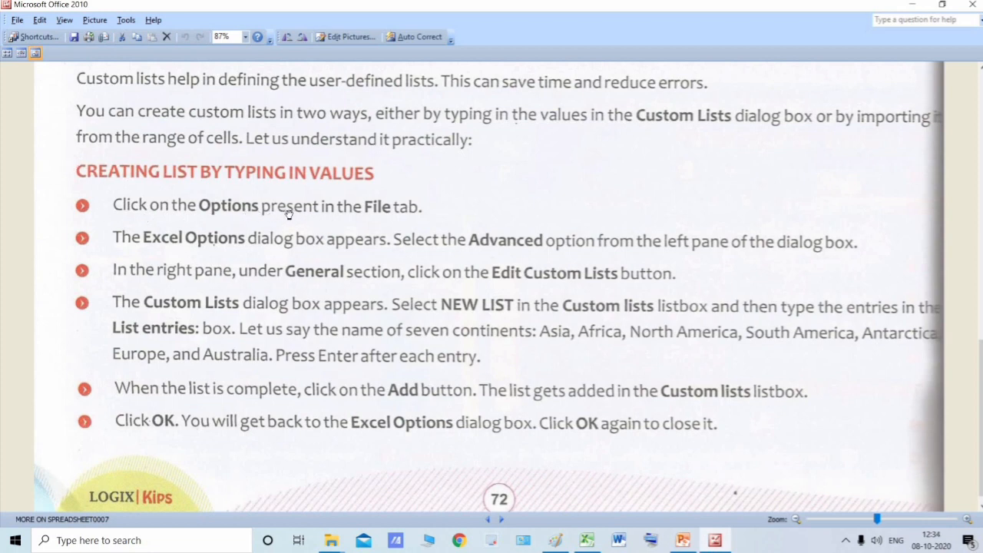
- Switch back to Excel and display the Advanced settings in Excel Options
{"action": "key", "text": "alt+Tab"}
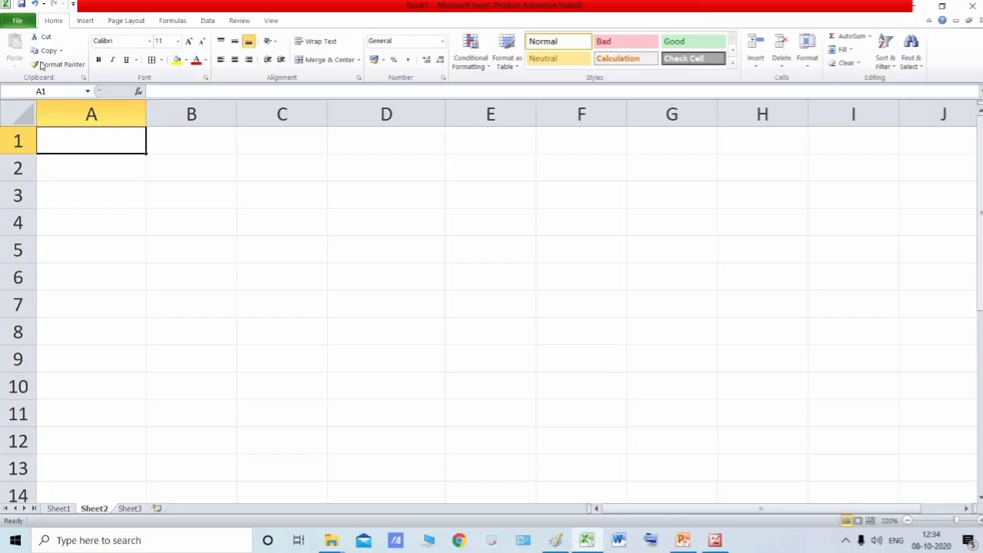
{"action": "left_click", "coordinate": [19, 21]}
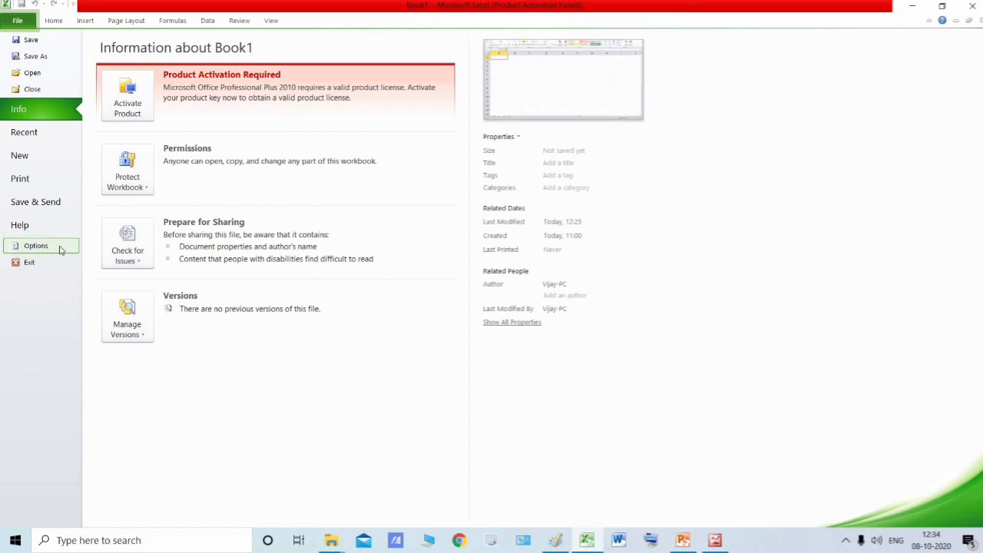
{"action": "left_click", "coordinate": [36, 246]}
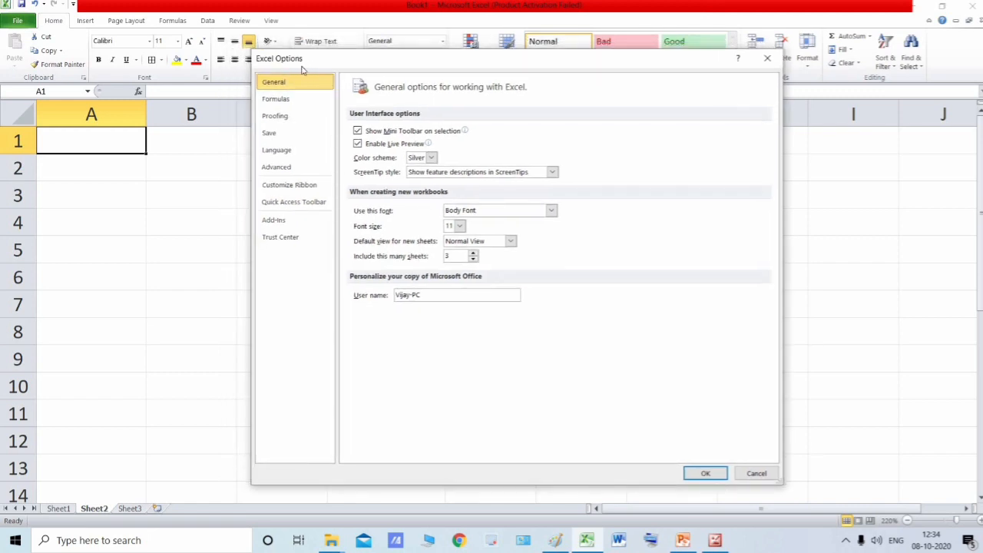
{"action": "left_click_drag", "start_coordinate": [341, 69], "coordinate": [343, 100]}
{"action": "left_click_drag", "start_coordinate": [274, 93], "coordinate": [273, 87]}
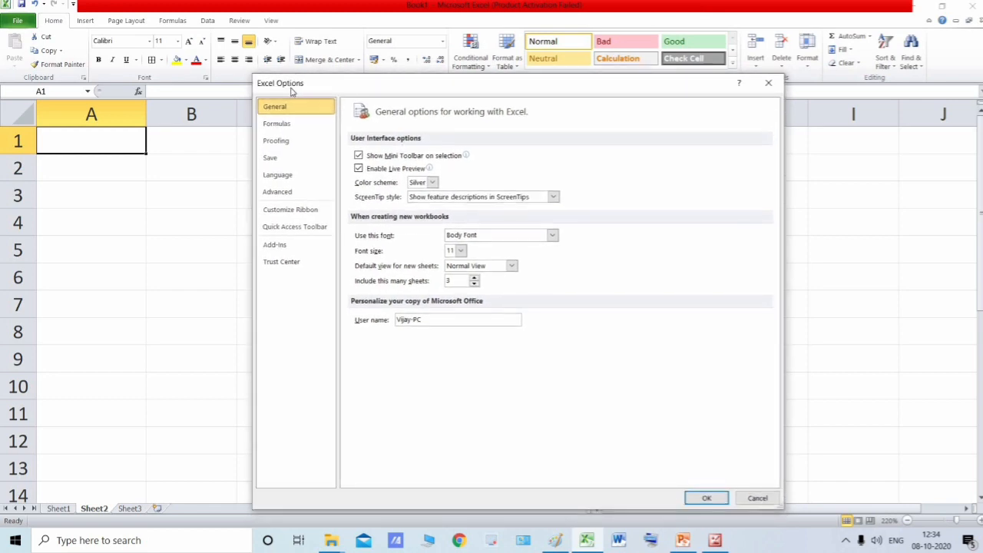
{"action": "left_click", "coordinate": [288, 197]}
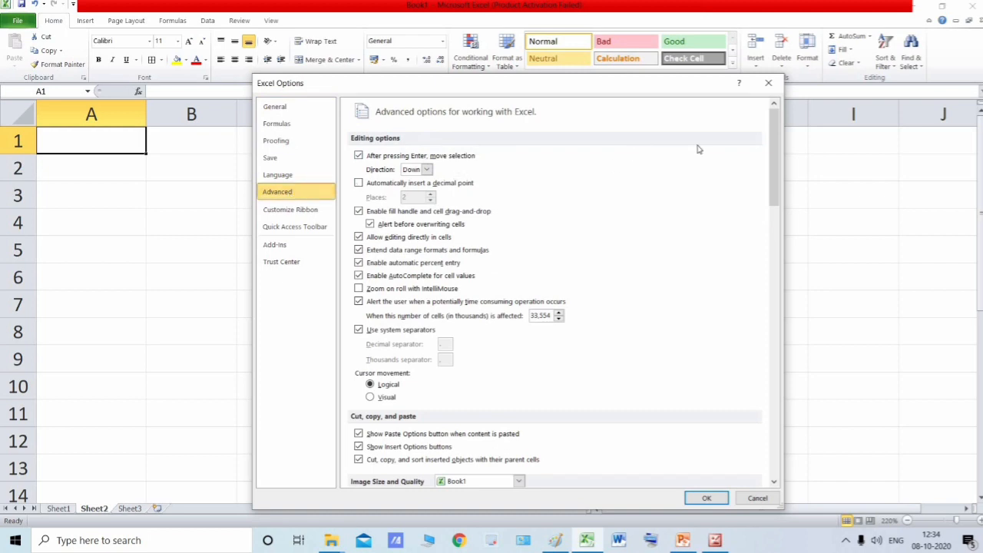
- Find the General section of the Advanced options, compare it with the textbook instruction, and open the Custom Lists editor
{"action": "left_click_drag", "start_coordinate": [774, 149], "coordinate": [774, 215]}
{"action": "scroll", "coordinate": [595, 269], "scroll_direction": "down", "scroll_amount": 10}
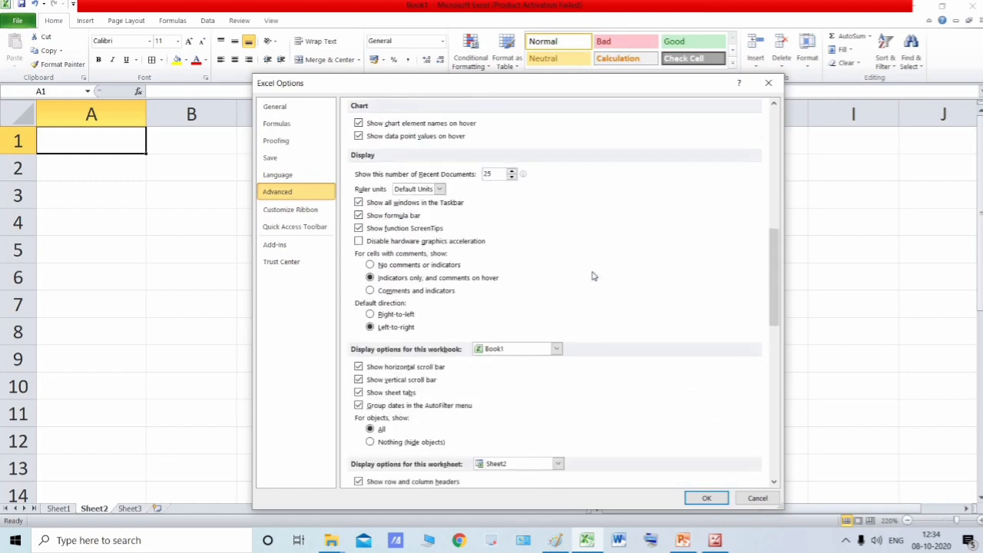
{"action": "scroll", "coordinate": [591, 277], "scroll_direction": "down", "scroll_amount": 15}
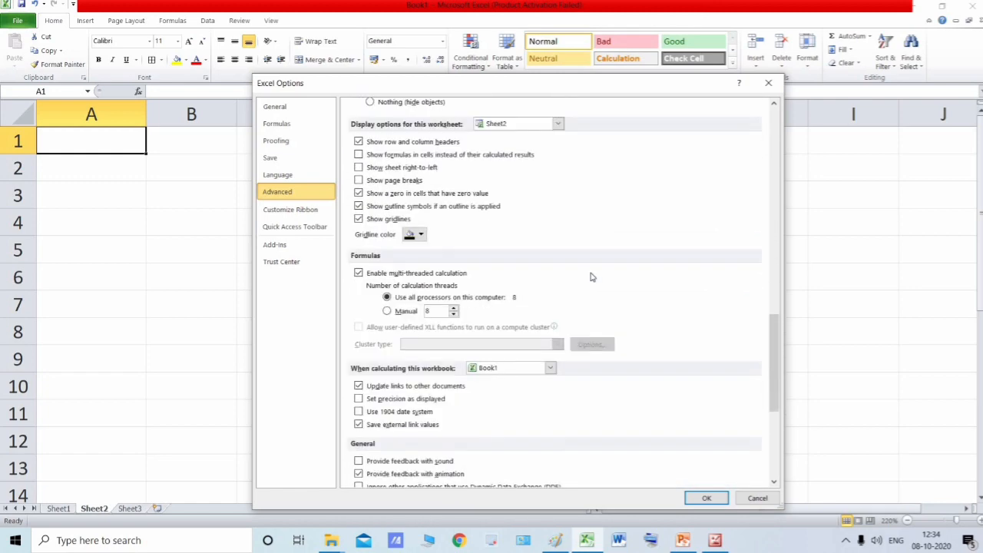
{"action": "scroll", "coordinate": [514, 277], "scroll_direction": "down", "scroll_amount": 3}
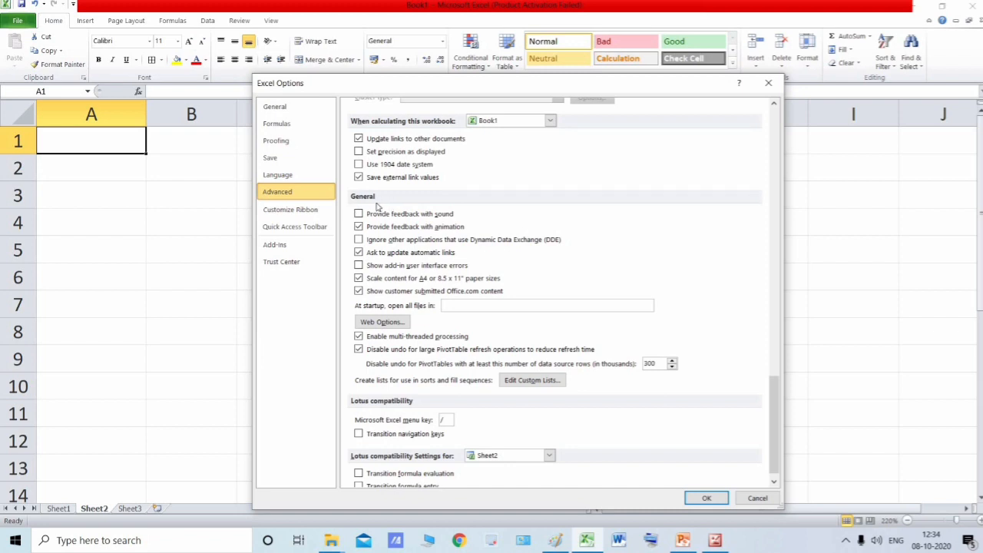
{"action": "scroll", "coordinate": [412, 209], "scroll_direction": "down", "scroll_amount": 1}
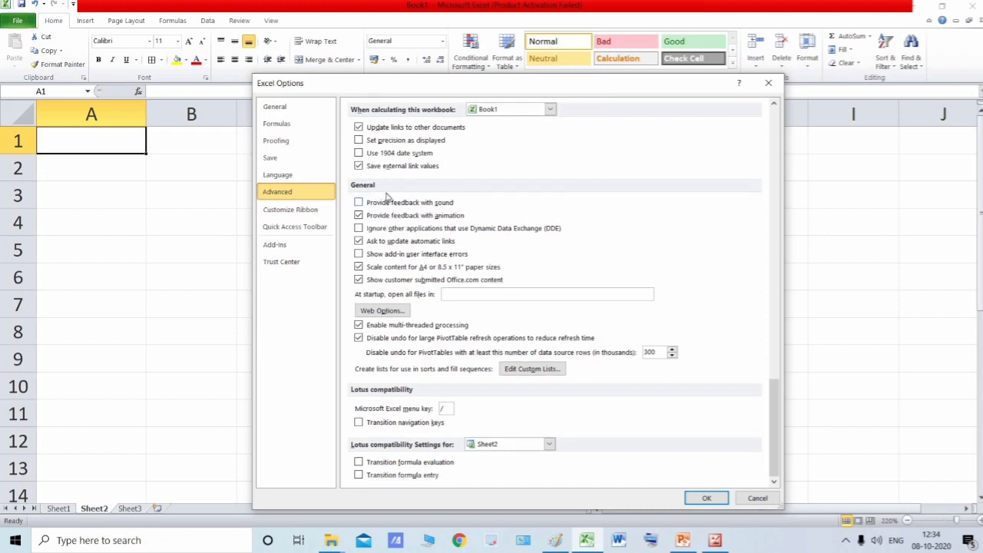
{"action": "key", "text": "alt+Tab"}
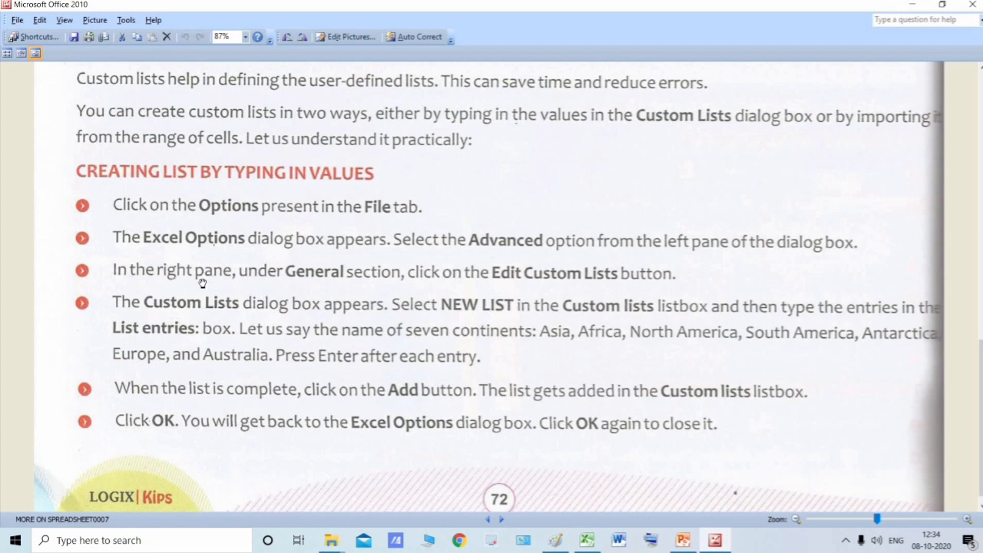
{"action": "key", "text": "alt+Tab"}
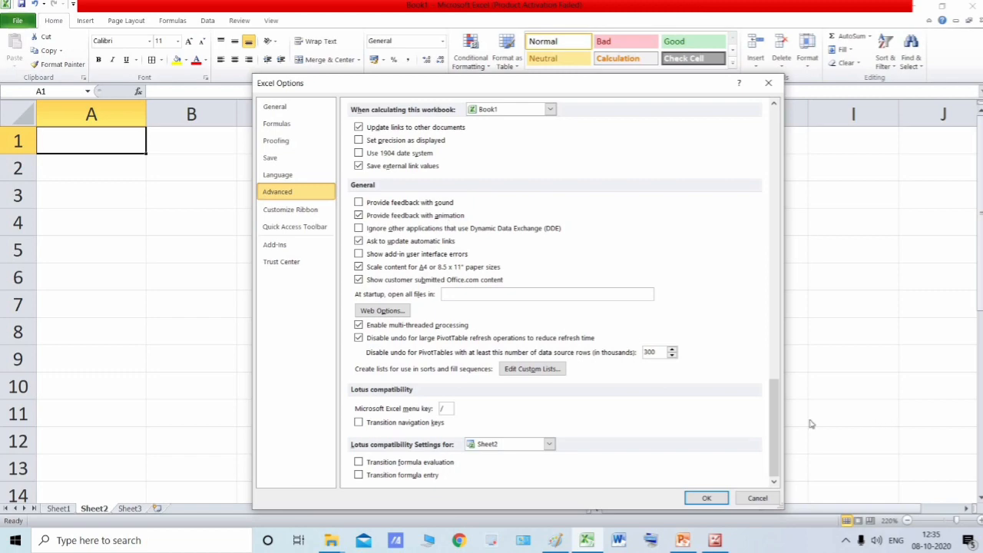
{"action": "left_click_drag", "start_coordinate": [774, 423], "coordinate": [772, 470]}
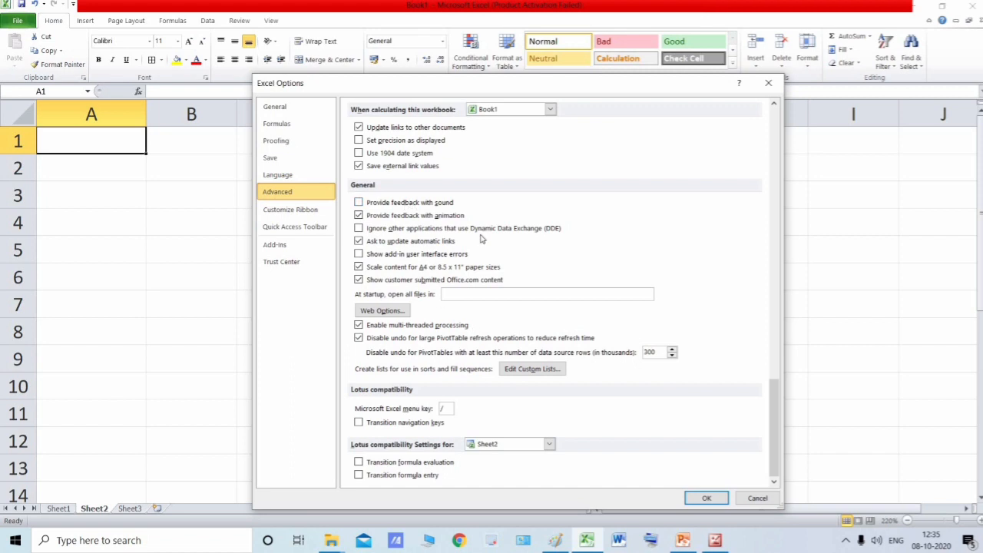
{"action": "left_click", "coordinate": [546, 370]}
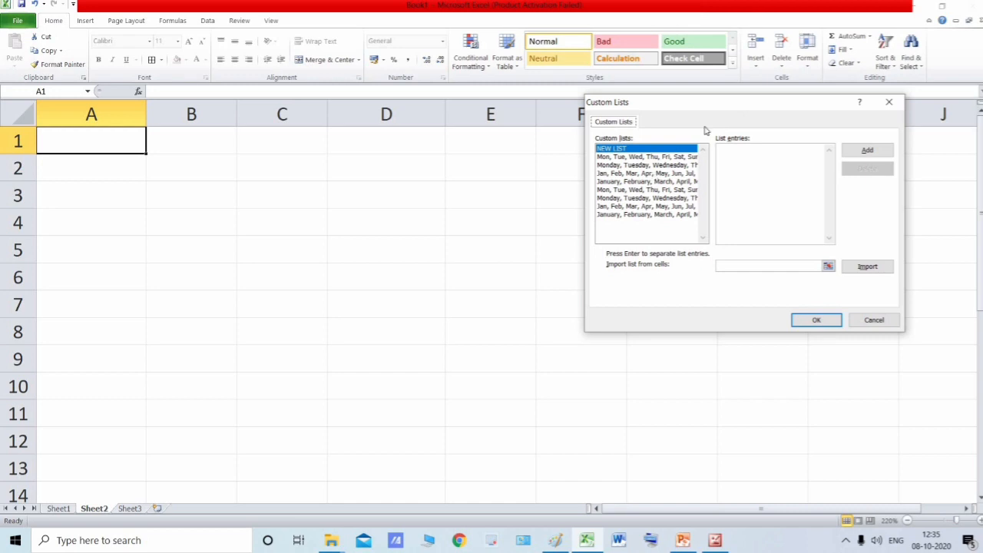
- Start a new custom list with Asia as its first entry and begin a new line using the On-Screen Keyboard
{"action": "left_click_drag", "start_coordinate": [622, 107], "coordinate": [378, 184]}
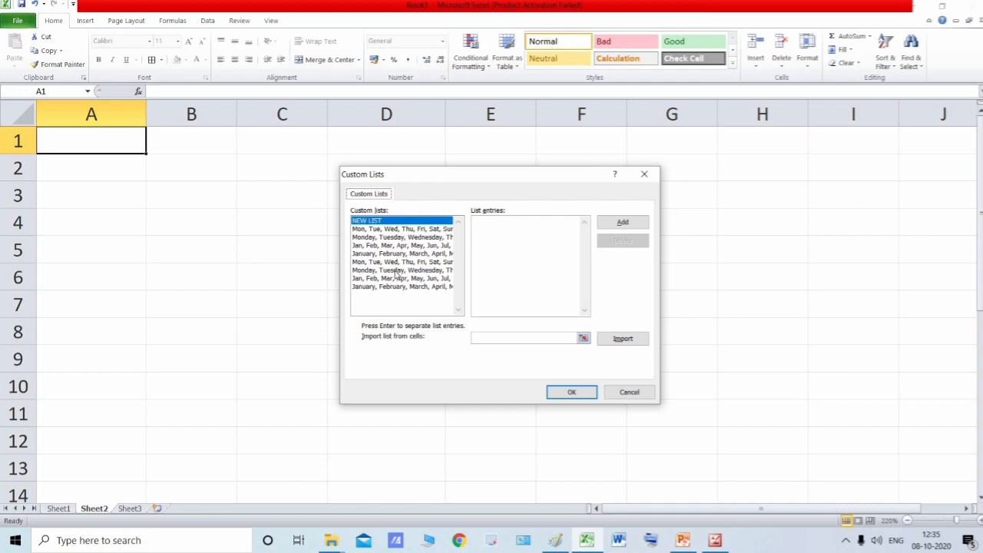
{"action": "left_click", "coordinate": [381, 229]}
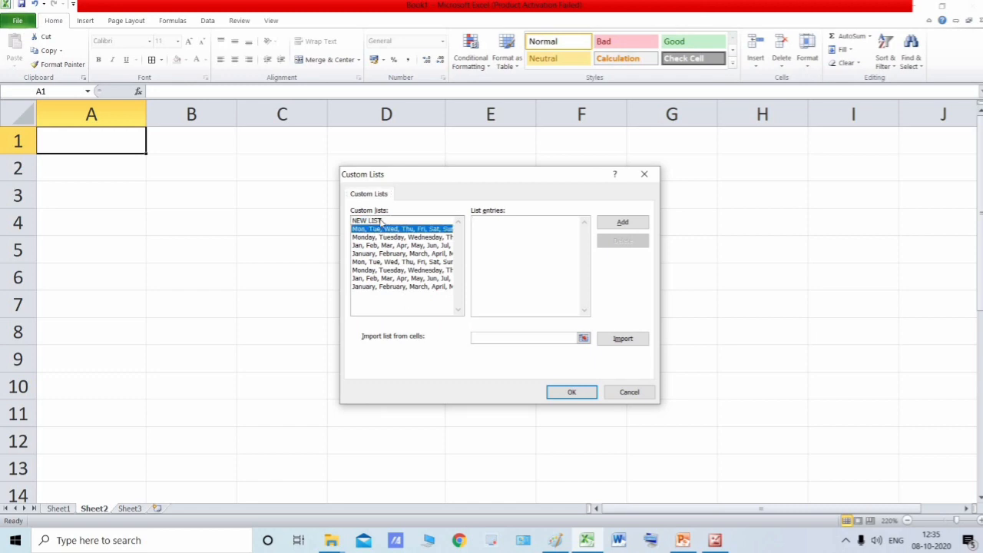
{"action": "left_click", "coordinate": [377, 221]}
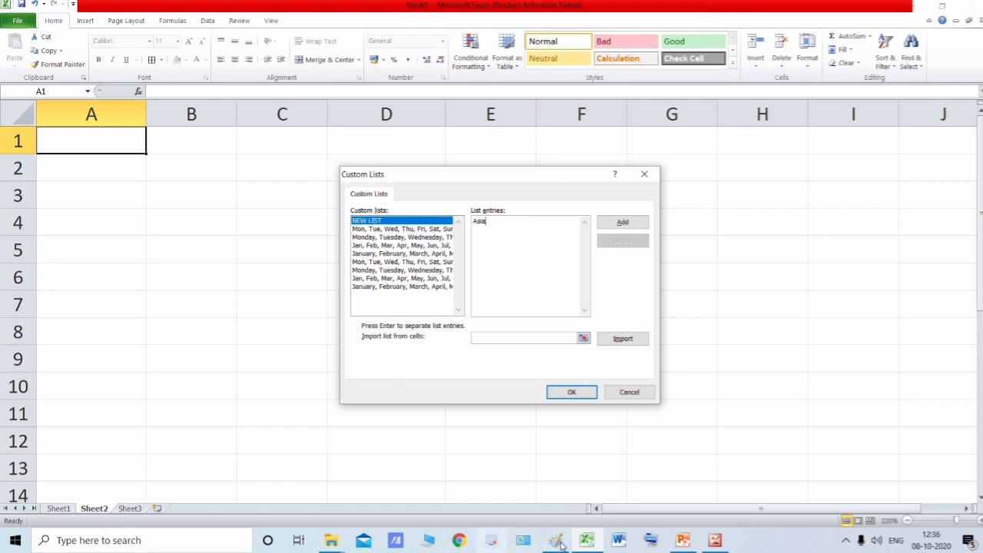
{"action": "left_click", "coordinate": [651, 540]}
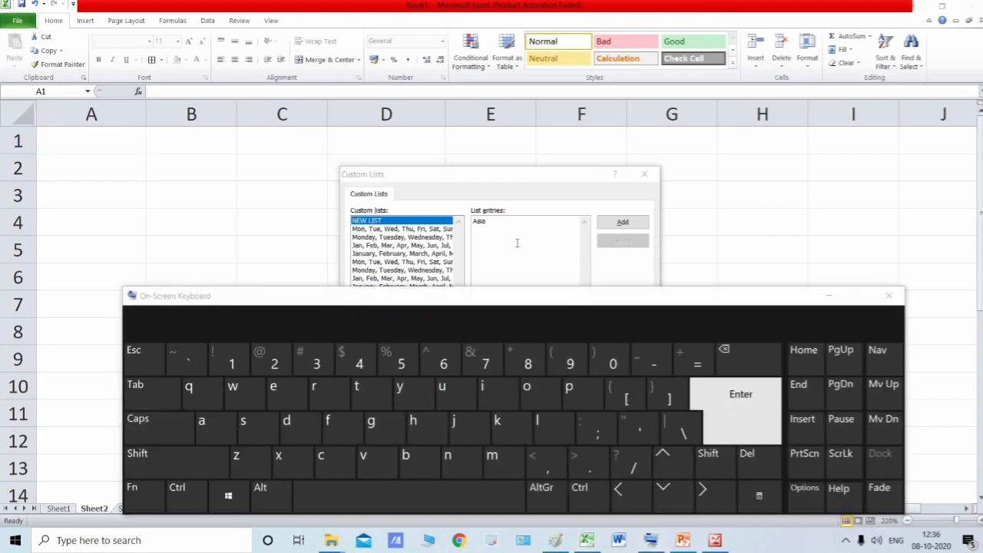
{"action": "left_click", "coordinate": [541, 237]}
{"action": "left_click", "coordinate": [740, 409]}
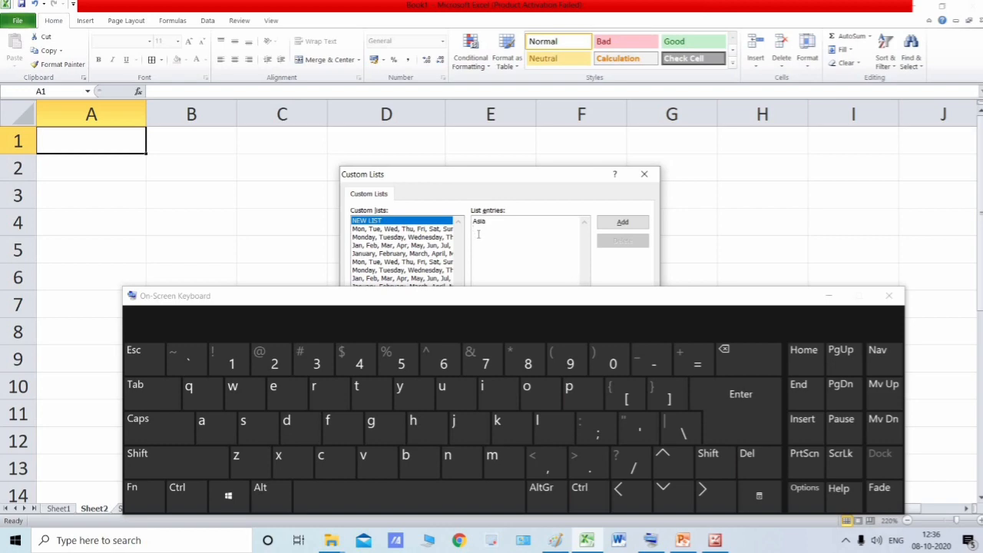
{"action": "left_click", "coordinate": [888, 296]}
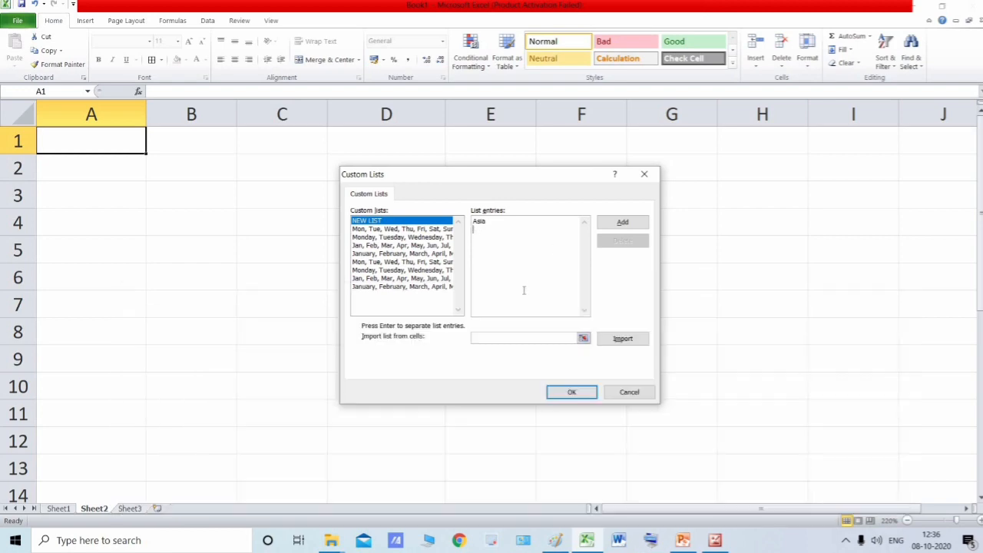
- Following the textbook page, enter Africa, North America, South America, Antarctica, Europe and Australia on separate lines of the new list
{"action": "left_click", "coordinate": [715, 540]}
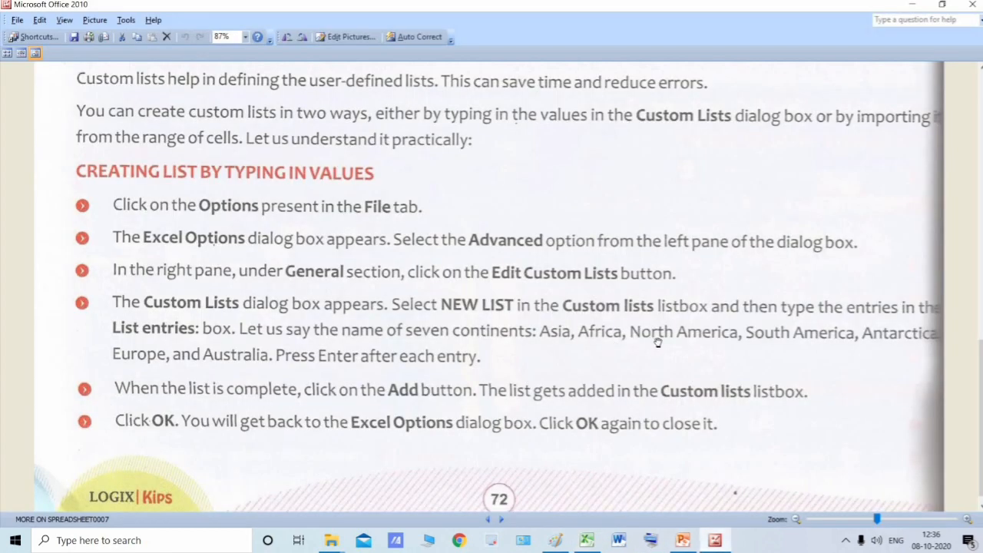
{"action": "left_click", "coordinate": [916, 6]}
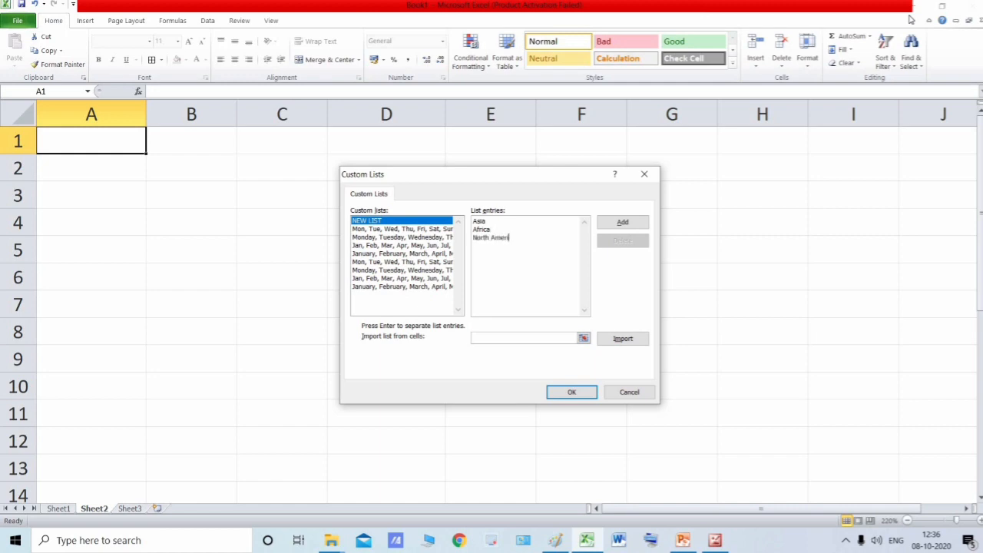
{"action": "key", "text": "alt+Tab"}
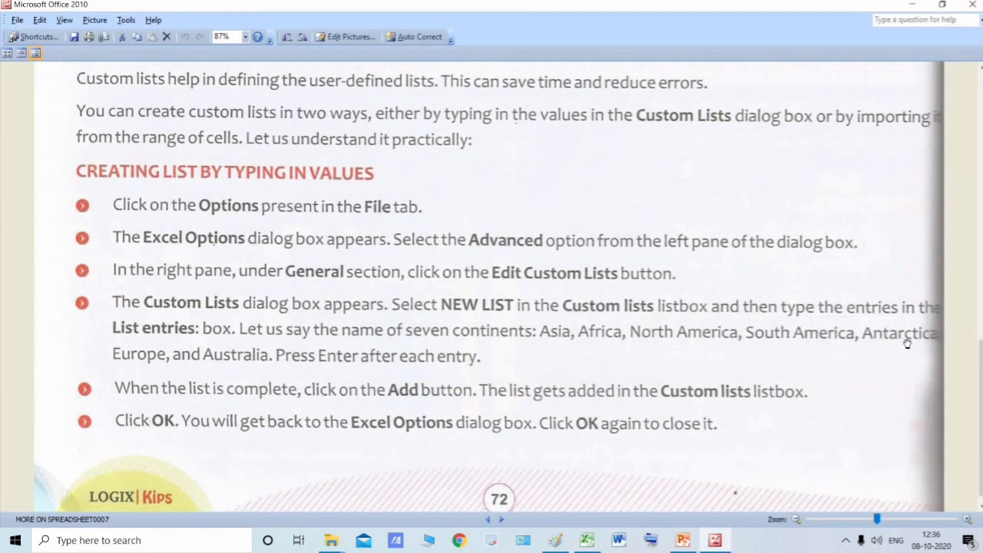
{"action": "key", "text": "alt+Tab"}
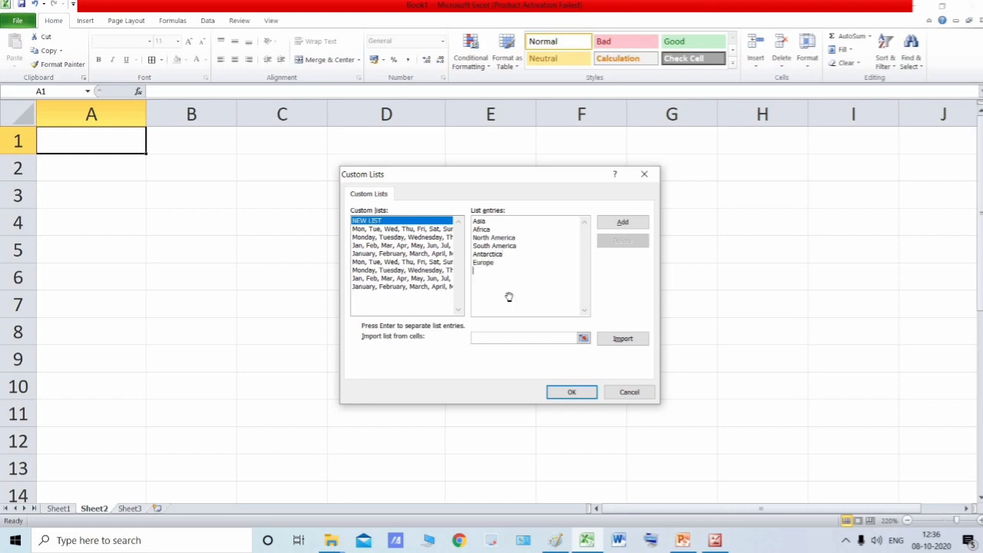
{"action": "key", "text": "alt+Tab"}
{"action": "key", "text": "alt+Tab"}
- Review the continent entries, read the textbook's instructions on adding the completed list, and return to the Custom Lists dialog in Excel
{"action": "left_click_drag", "start_coordinate": [473, 222], "coordinate": [478, 245]}
{"action": "left_click", "coordinate": [492, 238]}
{"action": "left_click", "coordinate": [503, 270]}
{"action": "double_click", "coordinate": [505, 279]}
{"action": "left_click", "coordinate": [503, 273]}
{"action": "left_click", "coordinate": [715, 540]}
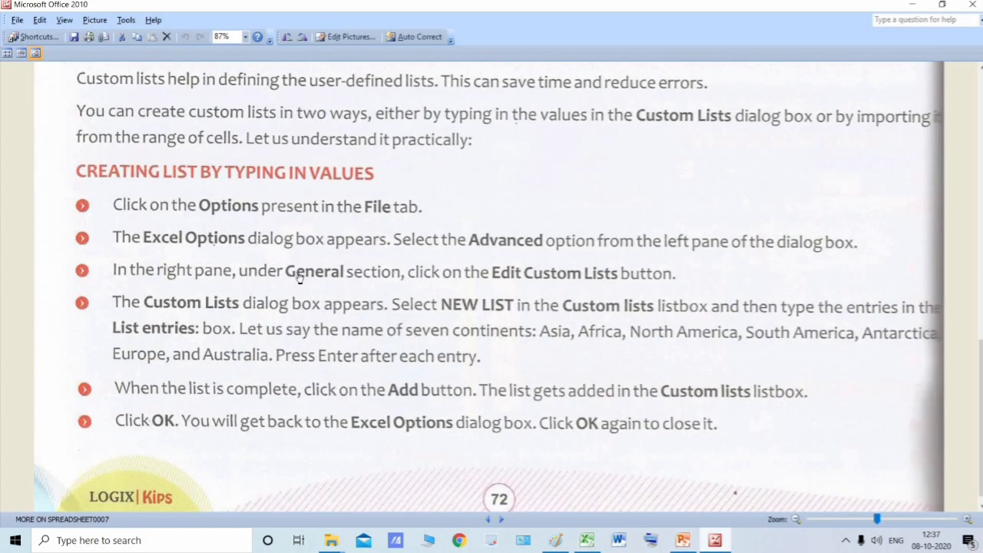
{"action": "scroll", "coordinate": [462, 384], "scroll_direction": "down", "scroll_amount": 1}
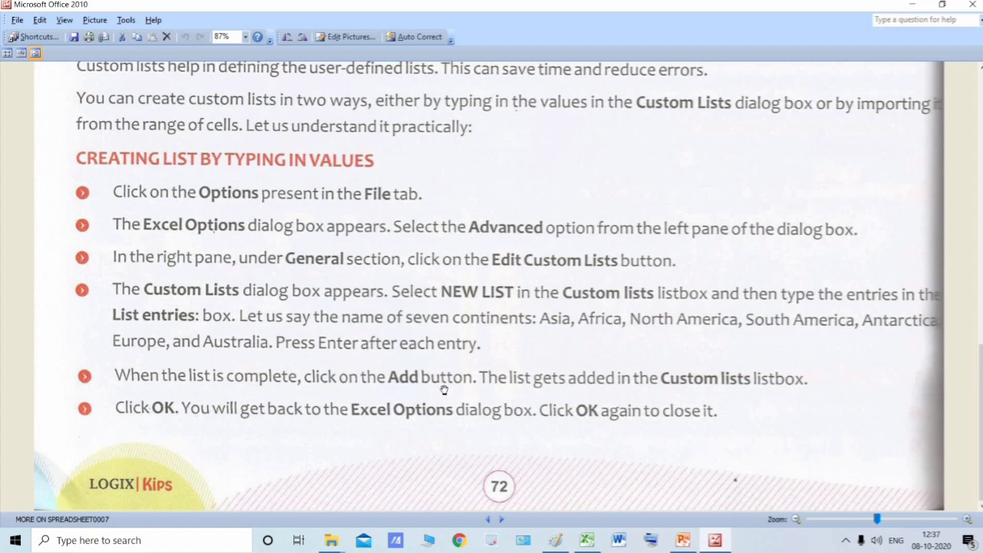
{"action": "key", "text": "alt+Tab"}
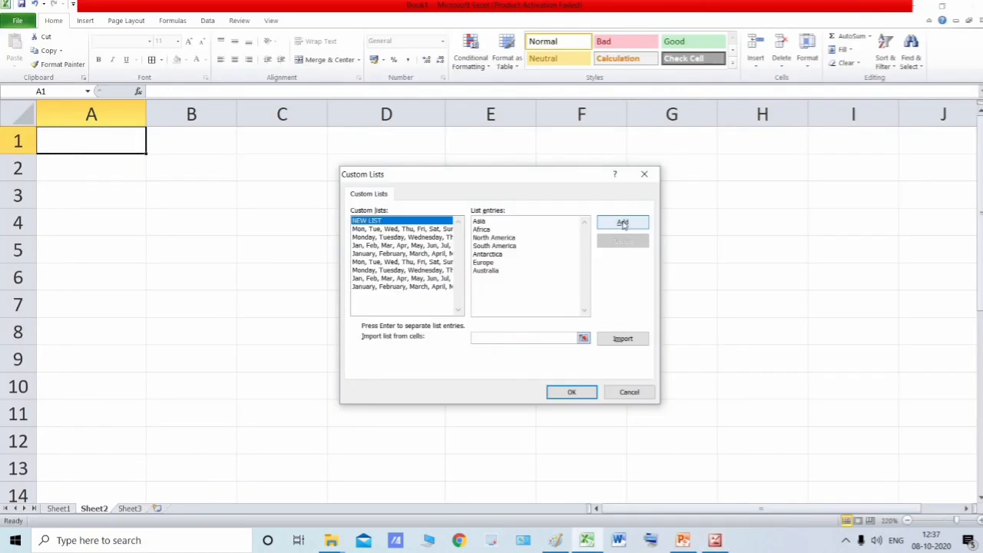
- Add the seven continents as a custom list, select it for review, and accept the Custom Lists and Excel Options dialogs
{"action": "left_click", "coordinate": [622, 224]}
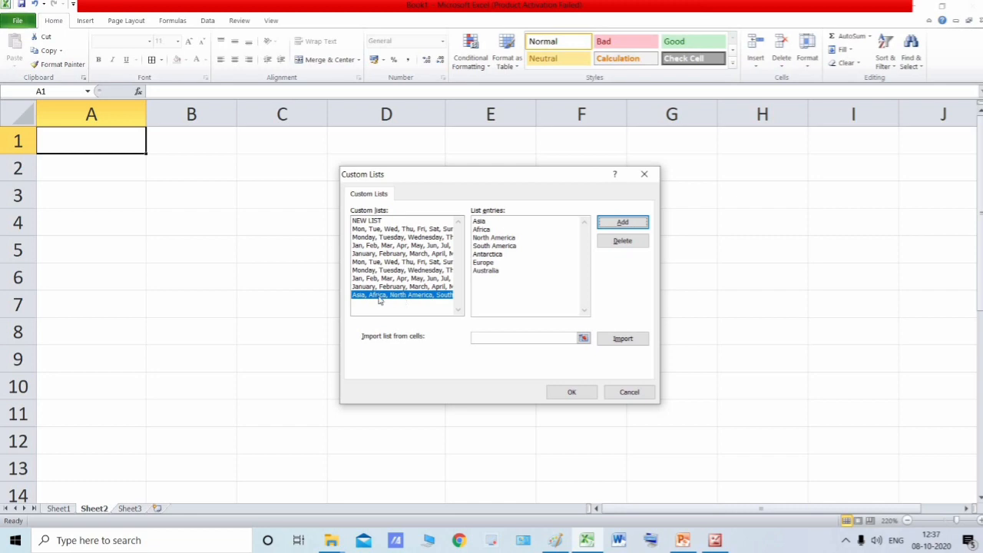
{"action": "left_click", "coordinate": [399, 302]}
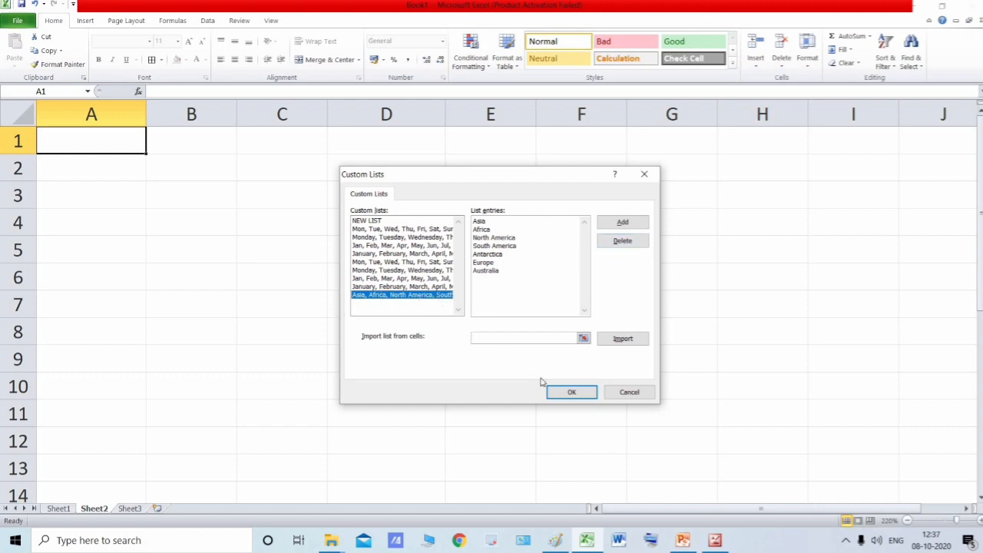
{"action": "left_click", "coordinate": [571, 393]}
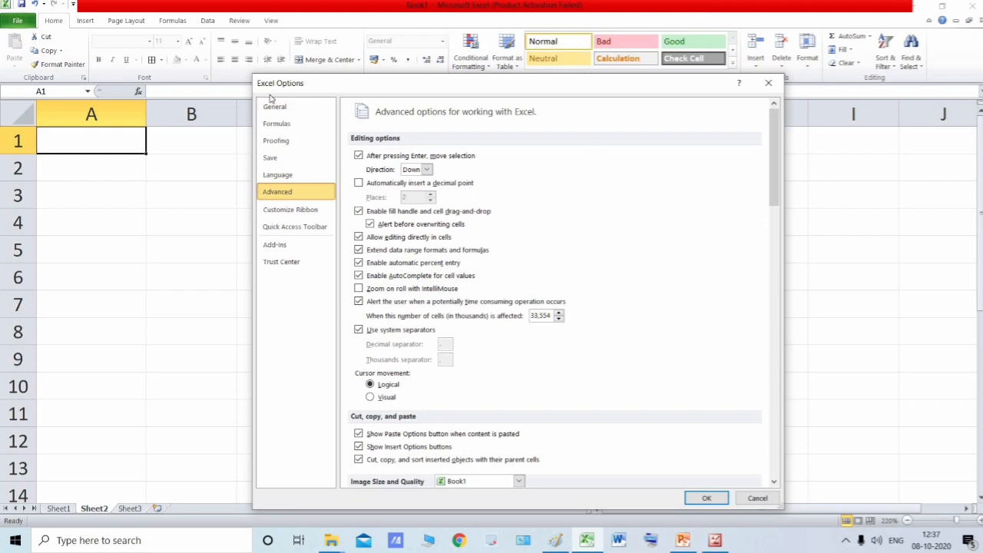
{"action": "left_click", "coordinate": [705, 498]}
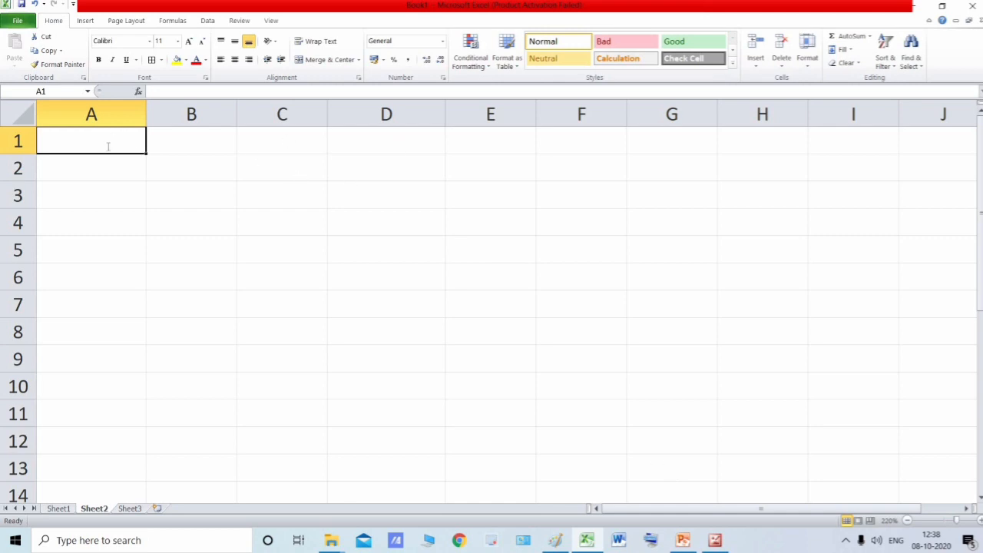
{"action": "type", "text": "Name O"}
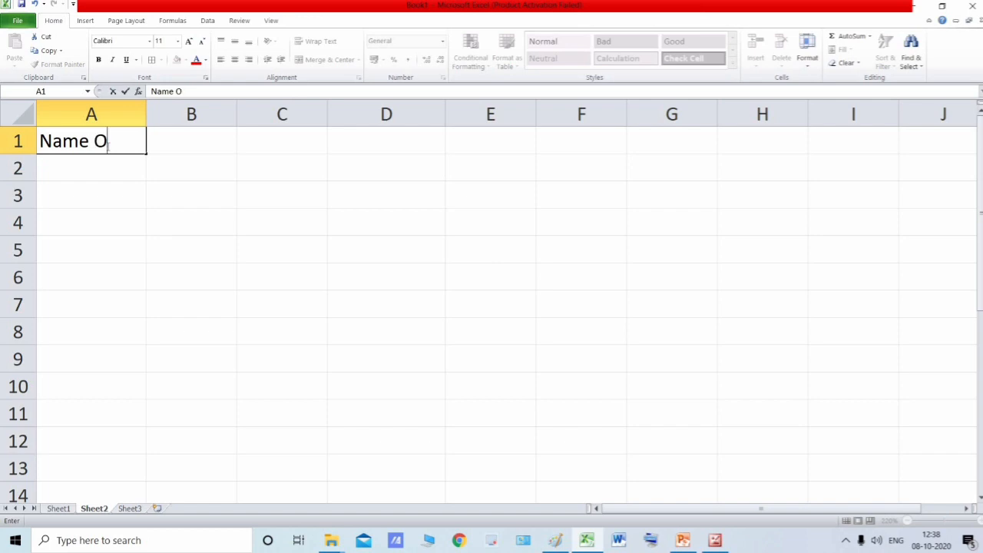
{"action": "type", "text": "f Cont"}
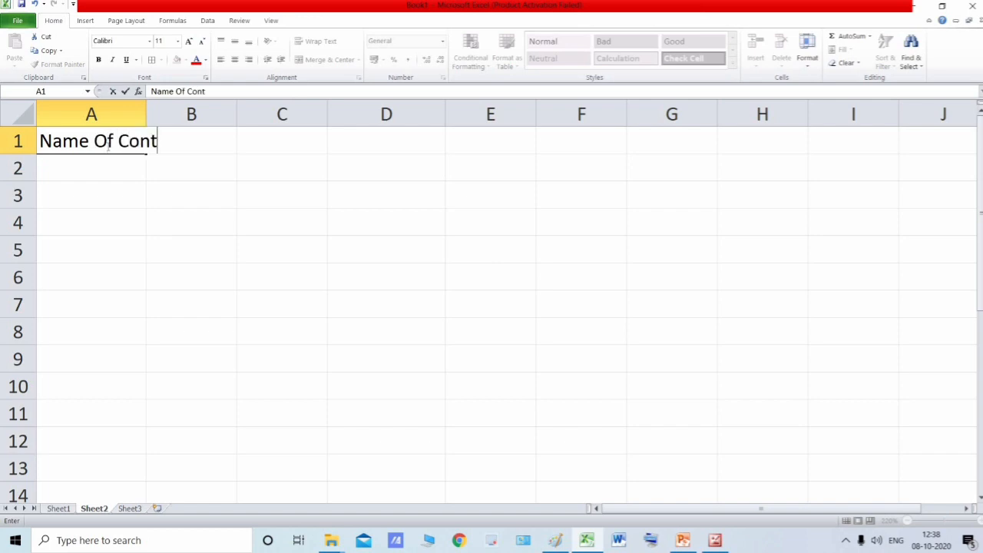
{"action": "type", "text": "inents"}
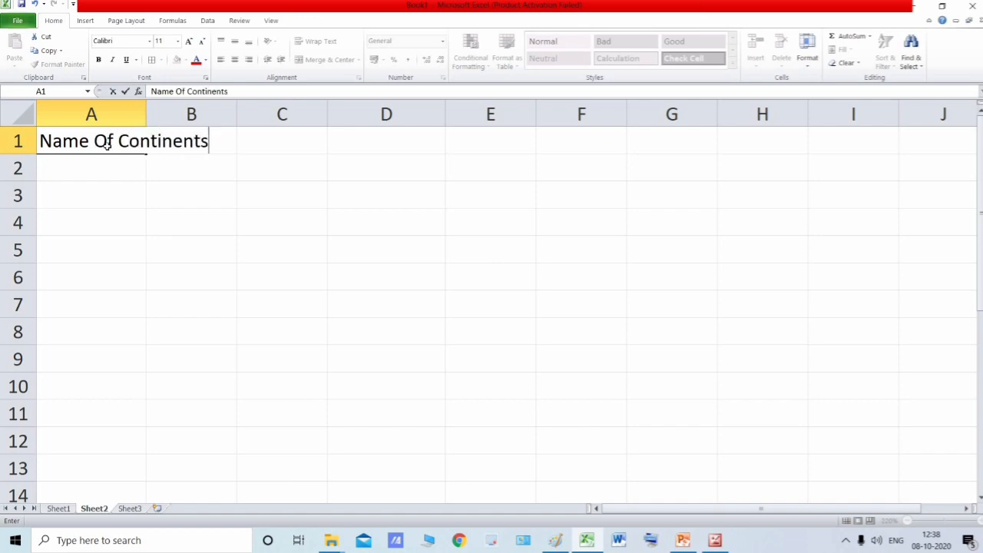
{"action": "key", "text": "Return"}
{"action": "left_click", "coordinate": [58, 146]}
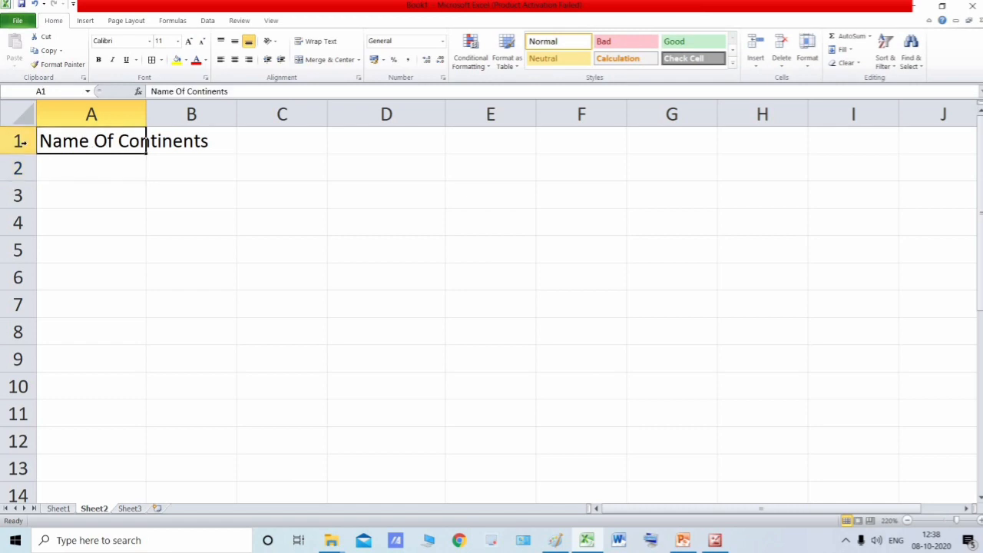
{"action": "left_click", "coordinate": [22, 142]}
{"action": "key", "text": "Delete"}
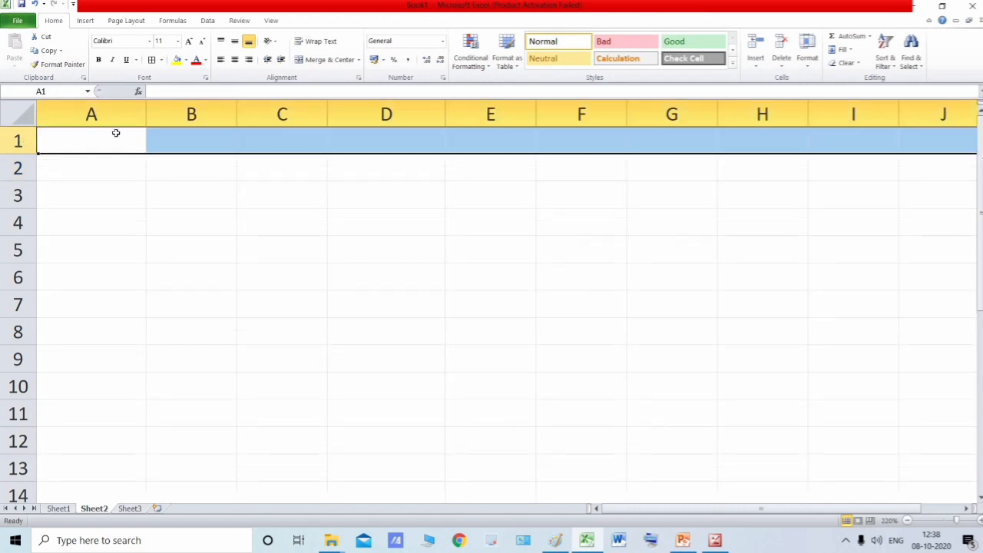
- Enter Asia in cell A1, AutoFill the continents down to A7, and autofit column A to its contents
{"action": "left_click", "coordinate": [114, 135]}
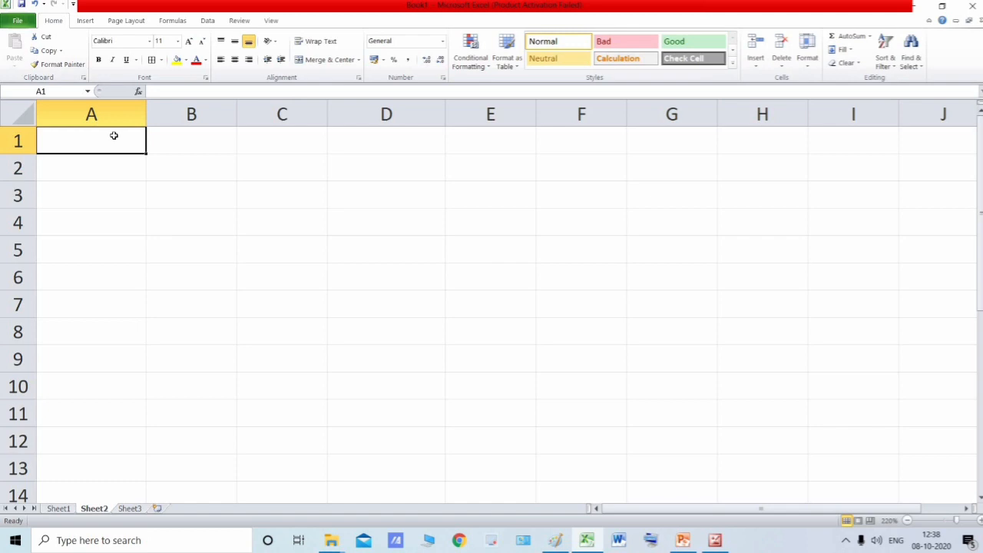
{"action": "scroll", "coordinate": [149, 180], "scroll_direction": "down", "scroll_amount": 1}
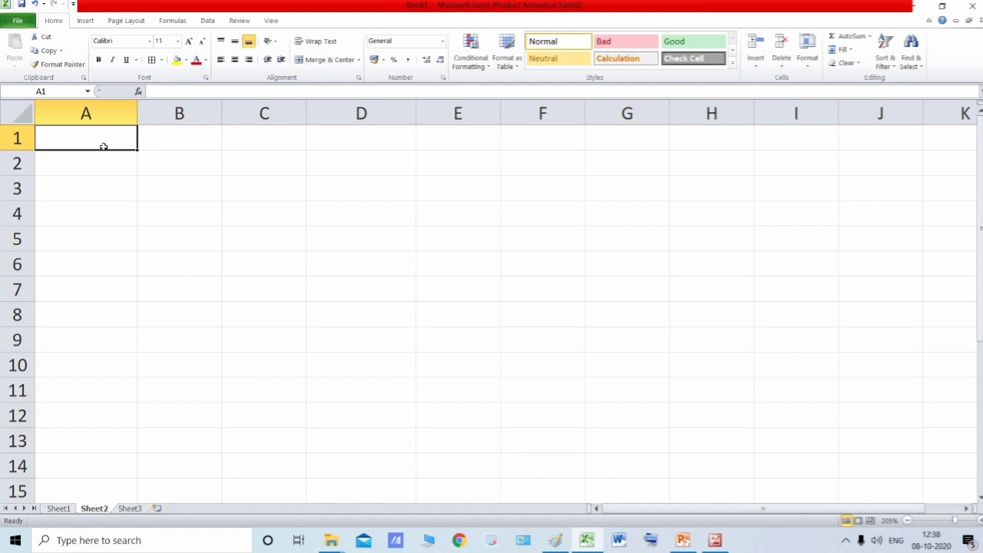
{"action": "type", "text": "Asia"}
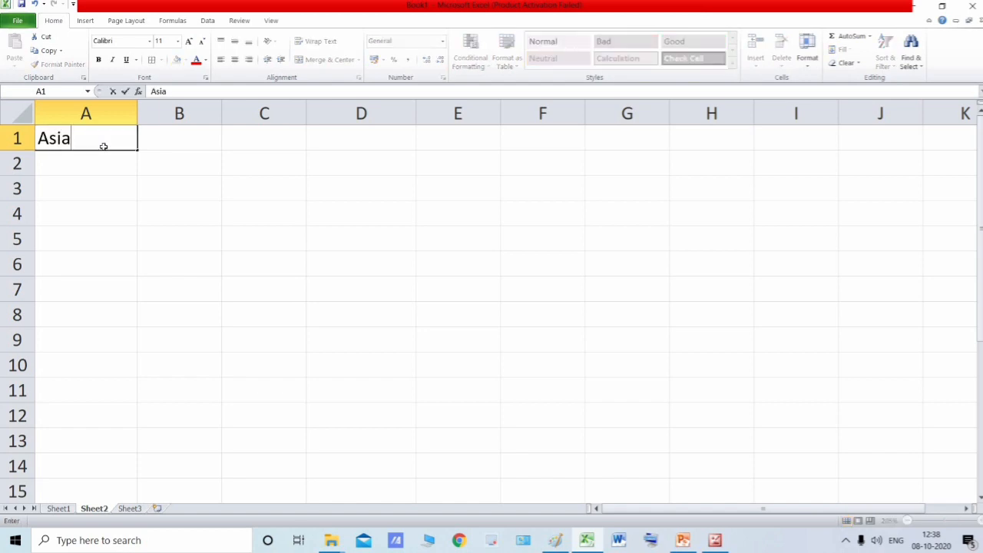
{"action": "key", "text": "Return"}
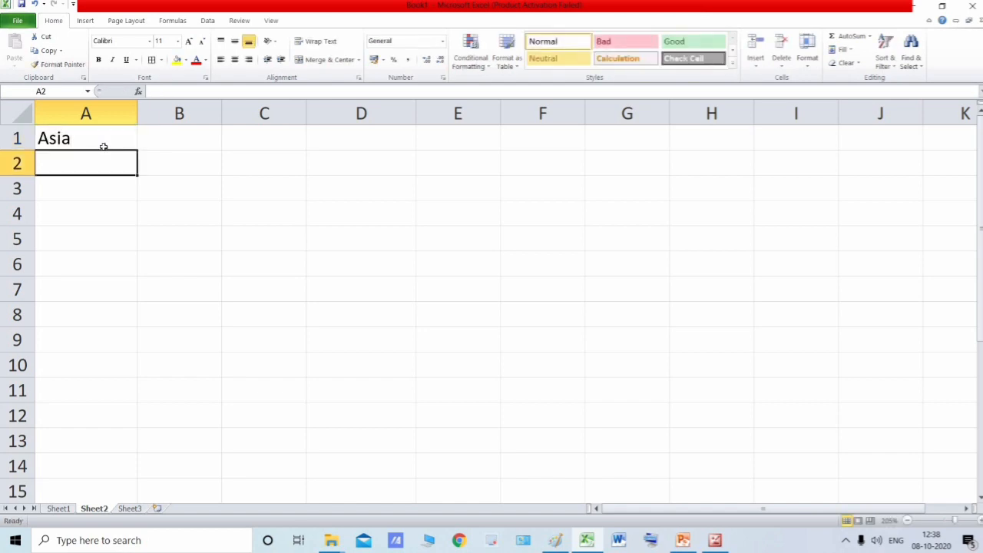
{"action": "left_click", "coordinate": [103, 145]}
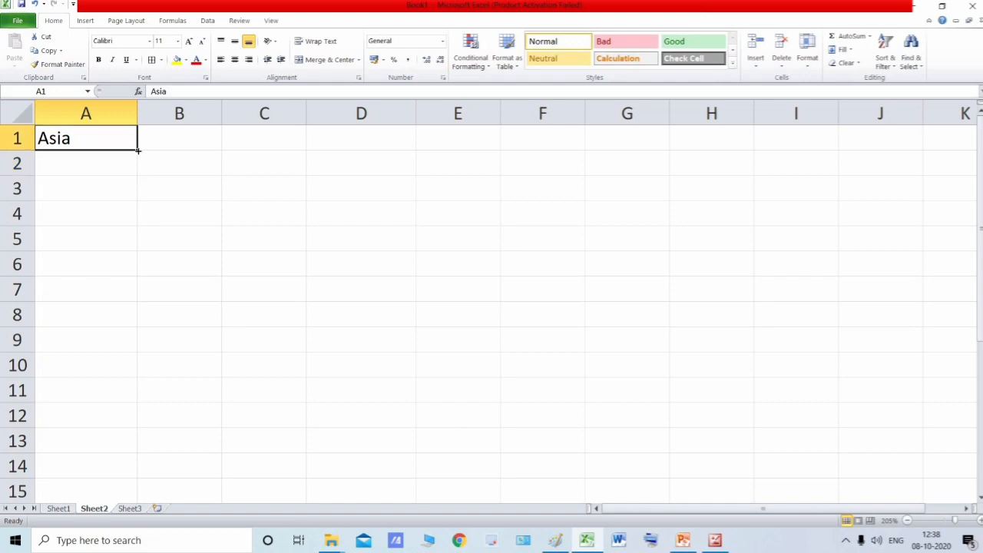
{"action": "left_click_drag", "start_coordinate": [137, 151], "coordinate": [127, 303]}
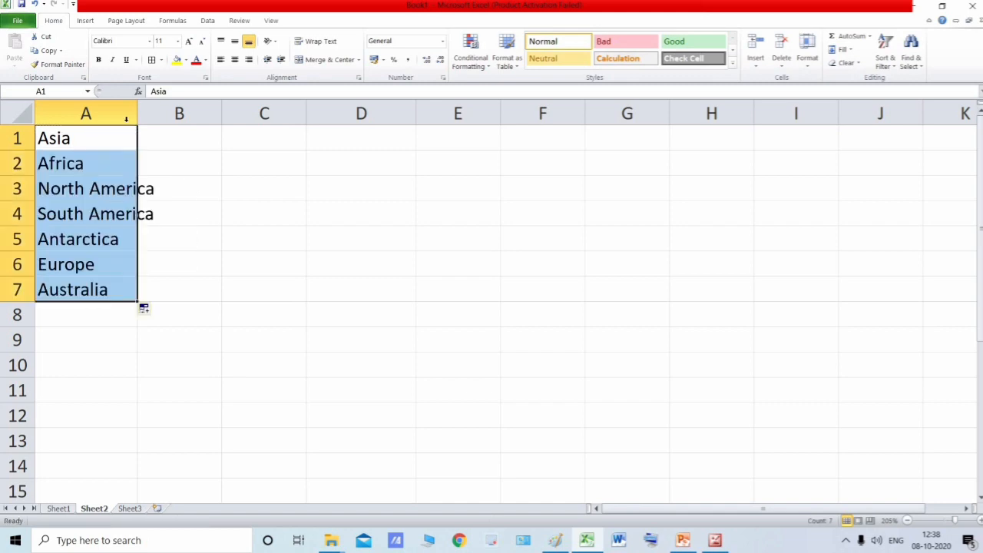
{"action": "double_click", "coordinate": [137, 113]}
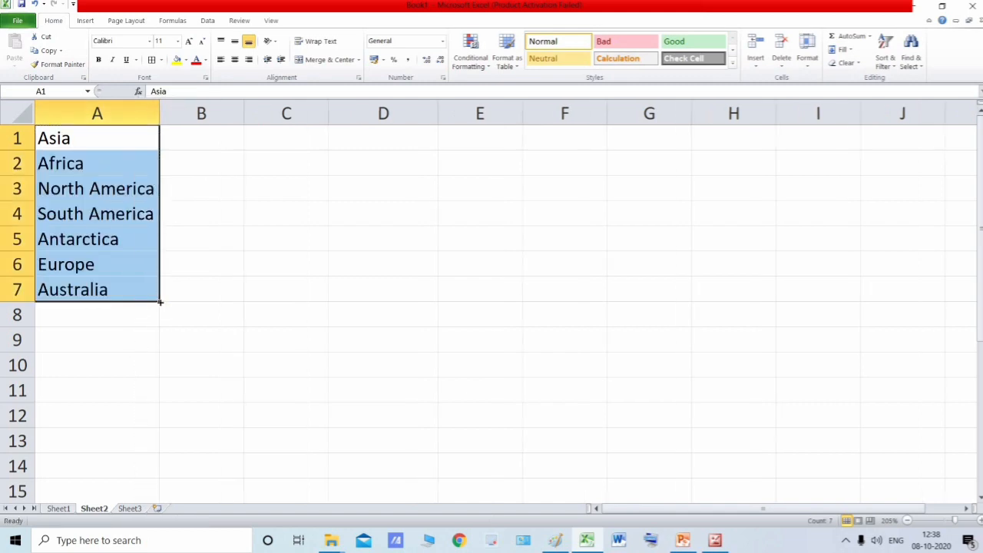
- Extend the continent AutoFill series from A7 down to A14 and undo that extension
{"action": "left_click_drag", "start_coordinate": [160, 302], "coordinate": [152, 472]}
{"action": "left_click_drag", "start_coordinate": [133, 369], "coordinate": [131, 400]}
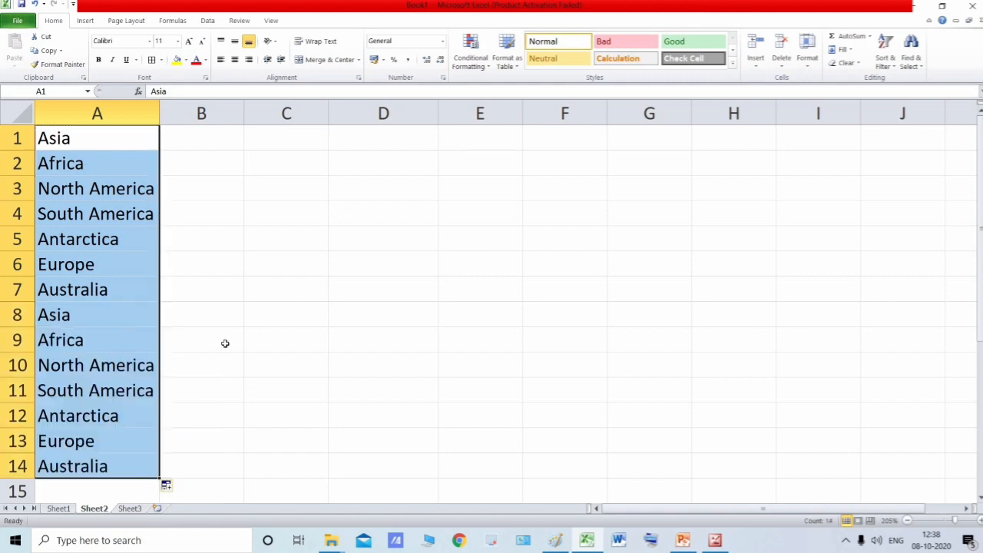
{"action": "key", "text": "ctrl+z"}
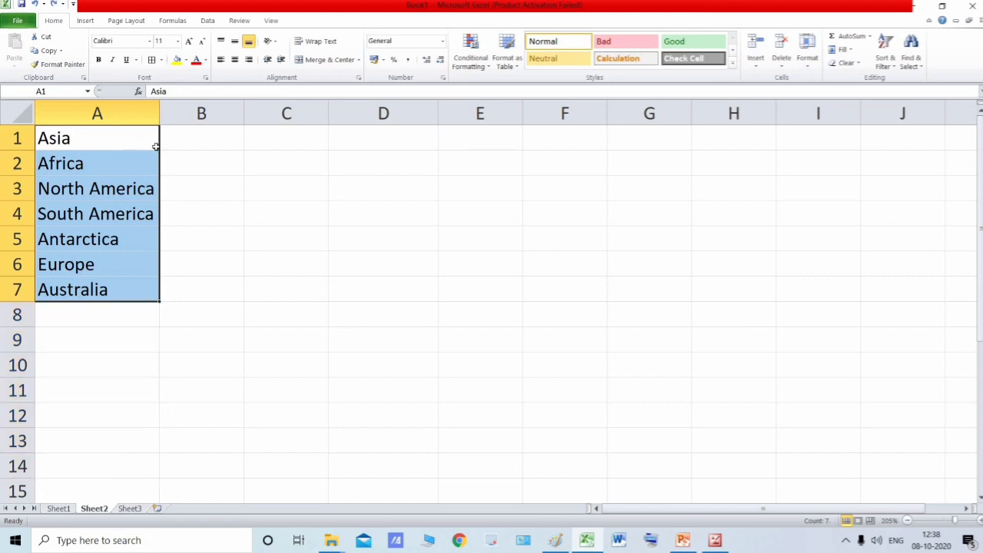
- Select the filled continent range A1:A7 to review its entries
{"action": "left_click_drag", "start_coordinate": [159, 112], "coordinate": [159, 112]}
{"action": "left_click", "coordinate": [120, 145]}
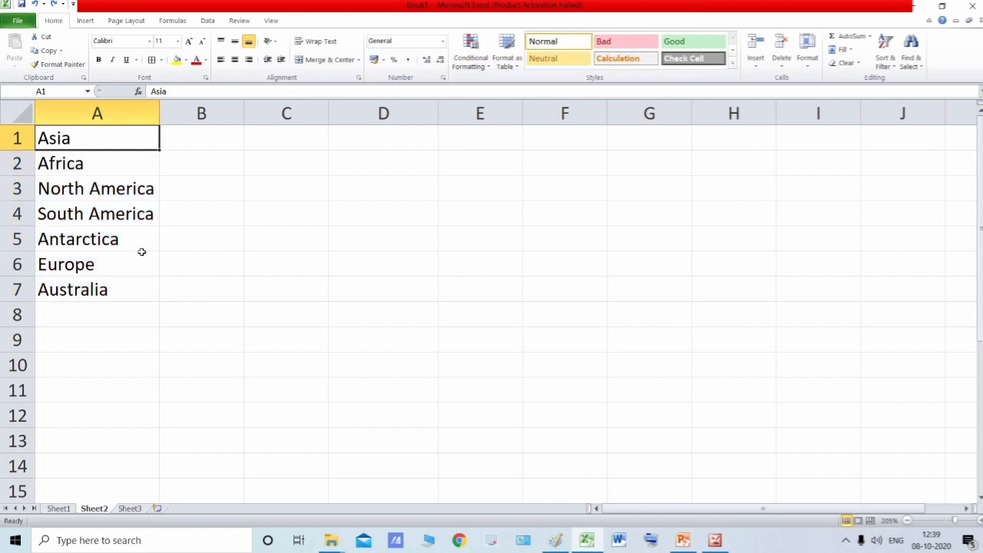
{"action": "left_click", "coordinate": [141, 287], "text": "shift"}
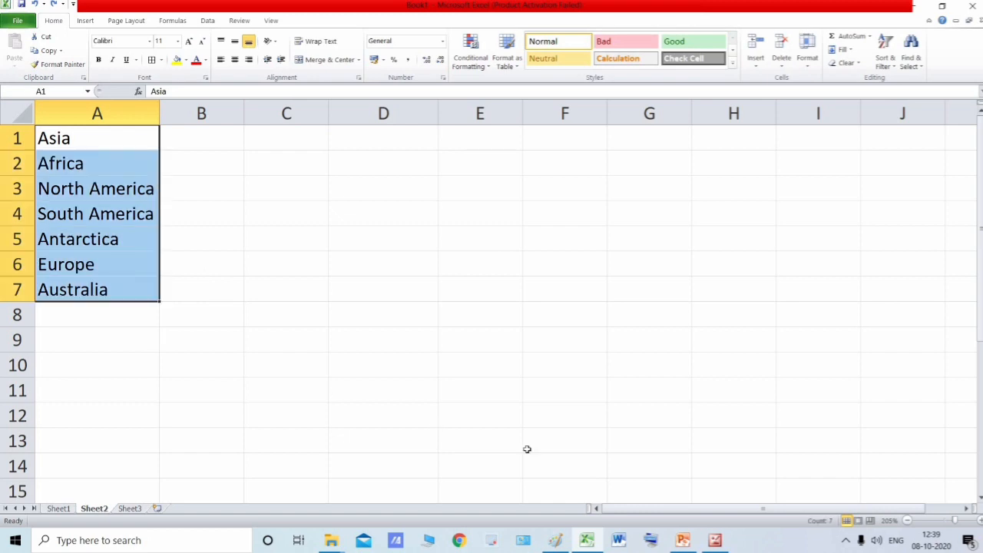
- Switch to the scanned textbook pages and read the instructions for creating a custom list by importing
{"action": "left_click", "coordinate": [715, 540]}
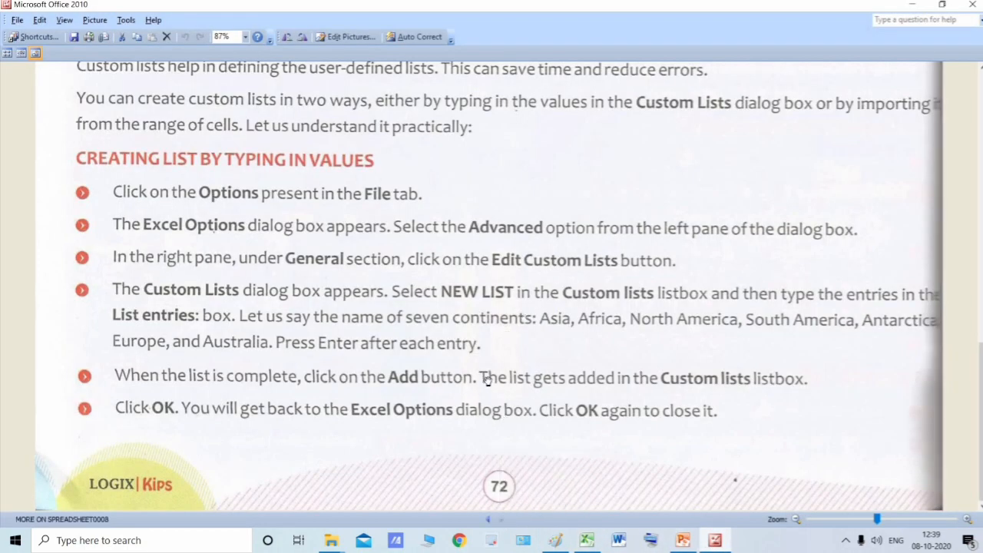
{"action": "scroll", "coordinate": [483, 378], "scroll_direction": "down", "scroll_amount": 5}
{"action": "scroll", "coordinate": [387, 340], "scroll_direction": "up", "scroll_amount": 5}
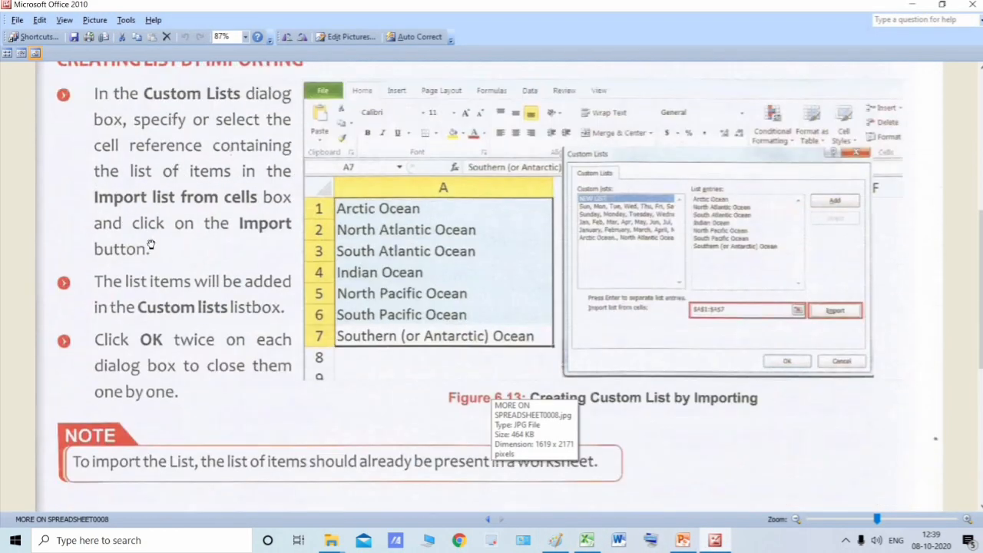
{"action": "scroll", "coordinate": [206, 233], "scroll_direction": "down", "scroll_amount": 1}
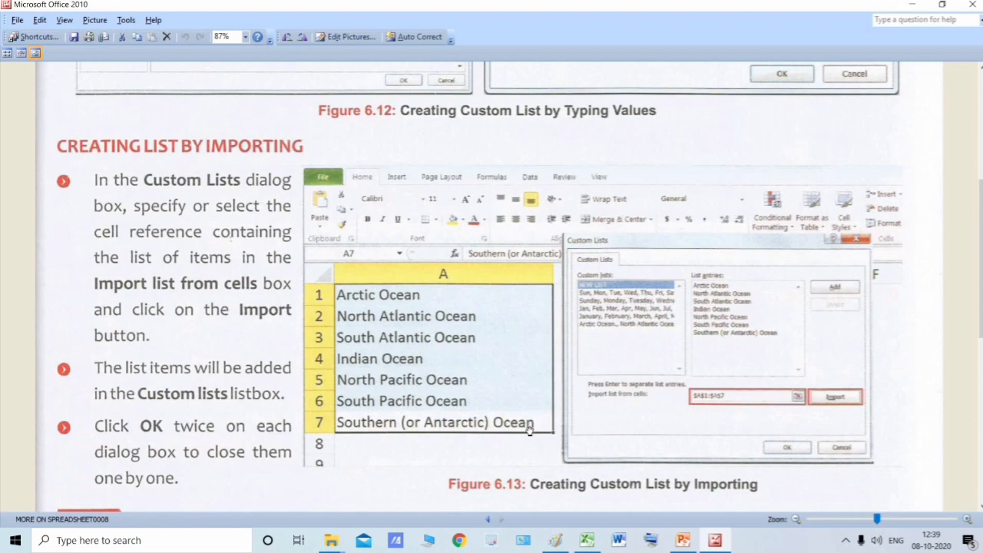
{"action": "left_click", "coordinate": [487, 519]}
{"action": "scroll", "coordinate": [307, 368], "scroll_direction": "down", "scroll_amount": 5}
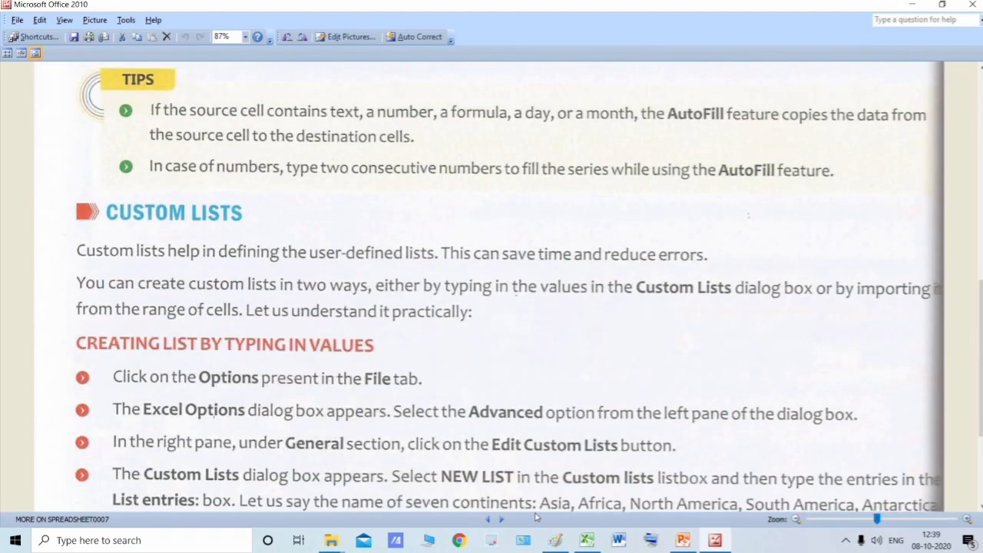
{"action": "left_click", "coordinate": [503, 520]}
{"action": "scroll", "coordinate": [430, 362], "scroll_direction": "up", "scroll_amount": 4}
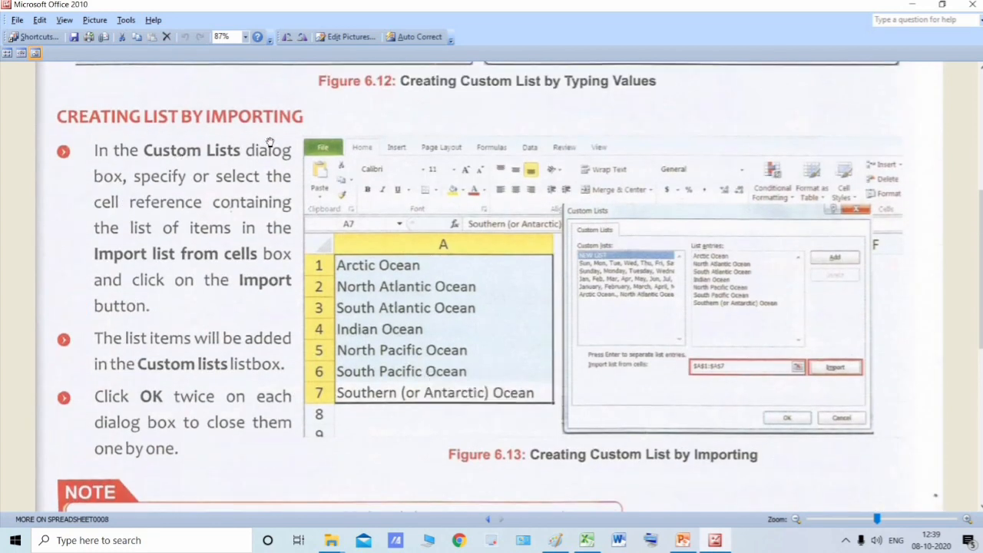
- Switch to the Excel workbook and enter four sample first names in cells C1 to C4 of Sheet2, one per cell
{"action": "left_click", "coordinate": [585, 539]}
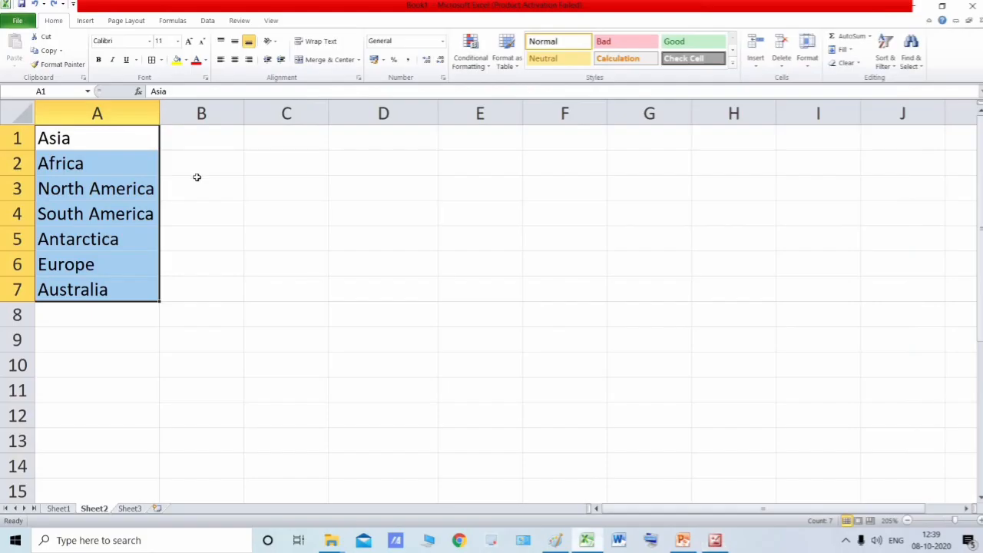
{"action": "left_click", "coordinate": [206, 147]}
{"action": "left_click", "coordinate": [302, 148]}
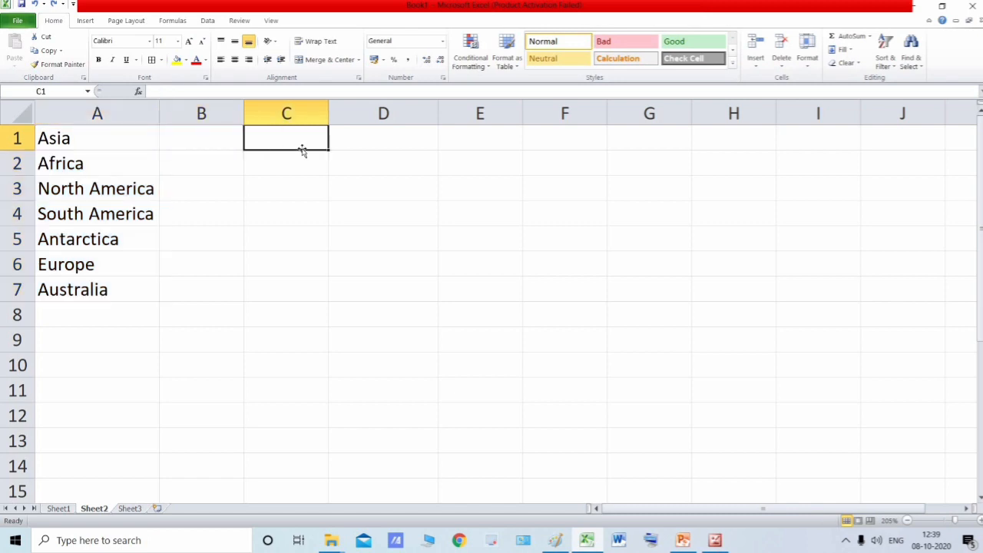
{"action": "type", "text": "Aman"}
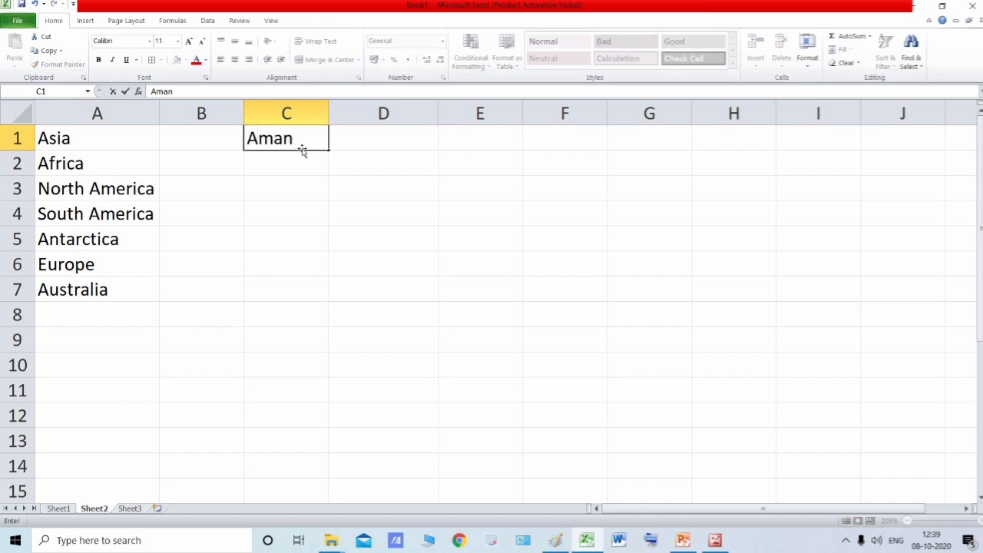
{"action": "key", "text": "Return"}
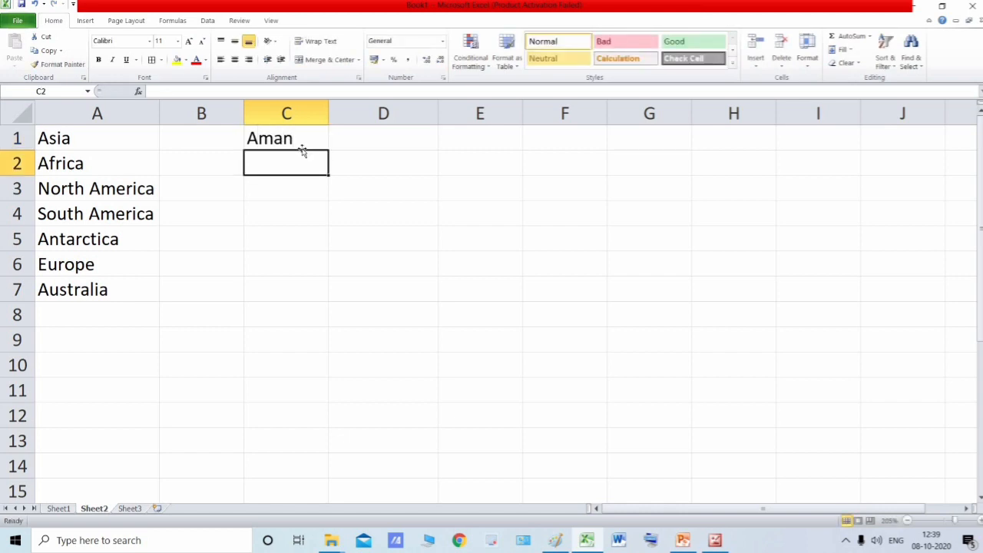
{"action": "type", "text": "Bheem"}
{"action": "key", "text": "Return"}
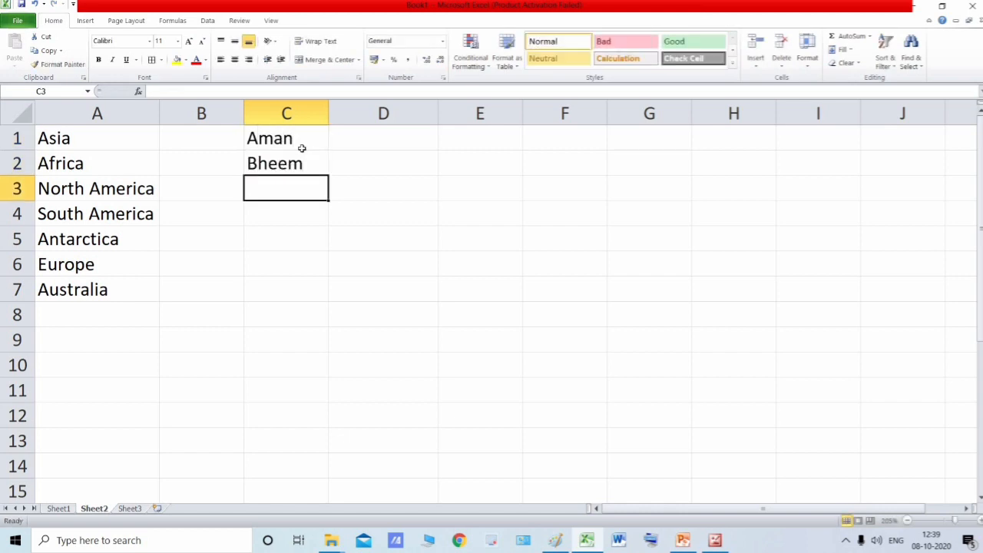
{"action": "type", "text": "Carol"}
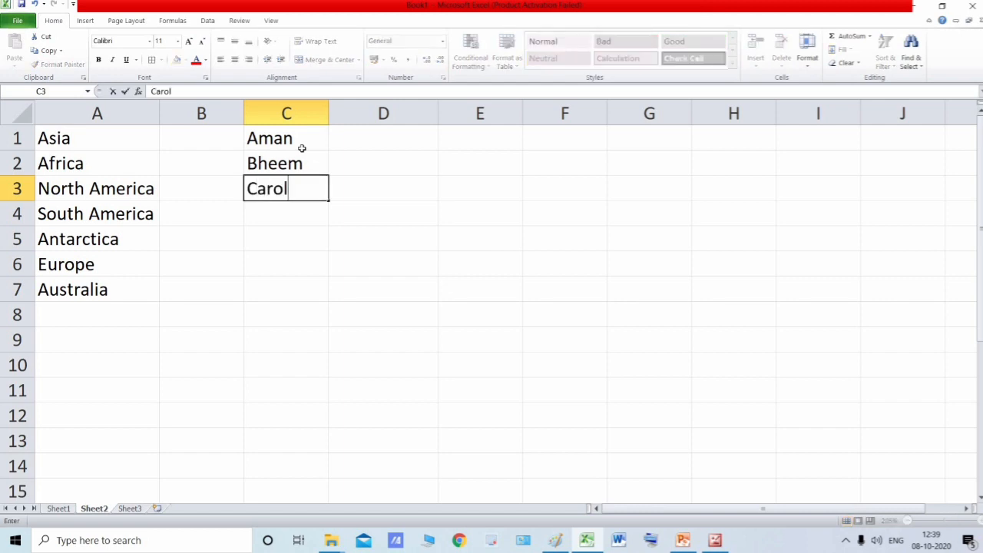
{"action": "key", "text": "Return"}
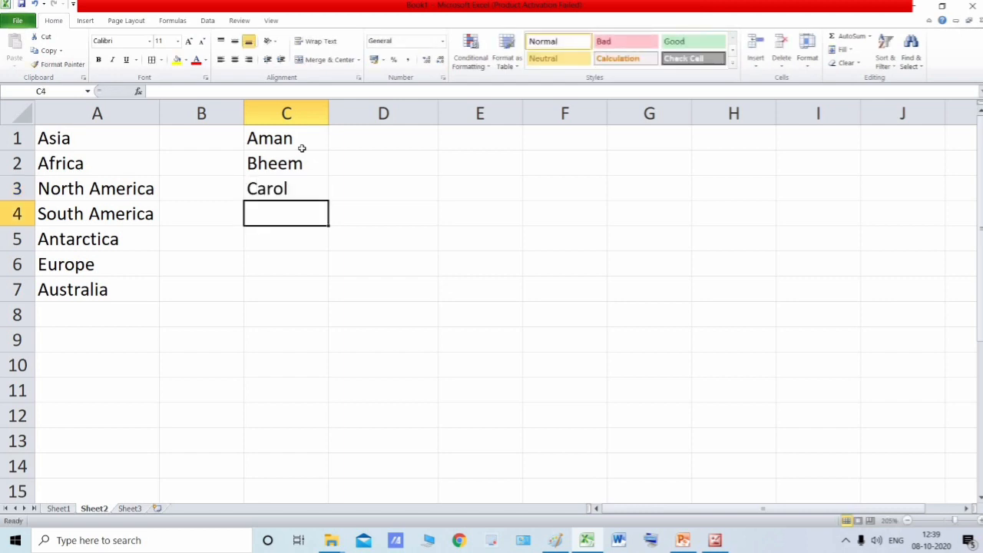
{"action": "type", "text": "Danie"}
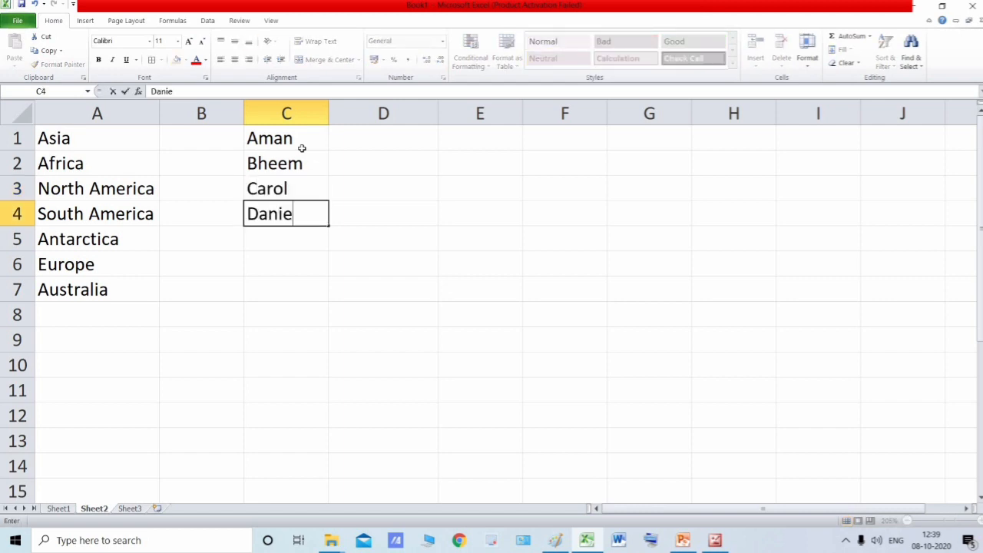
{"action": "type", "text": "l"}
{"action": "key", "text": "Return"}
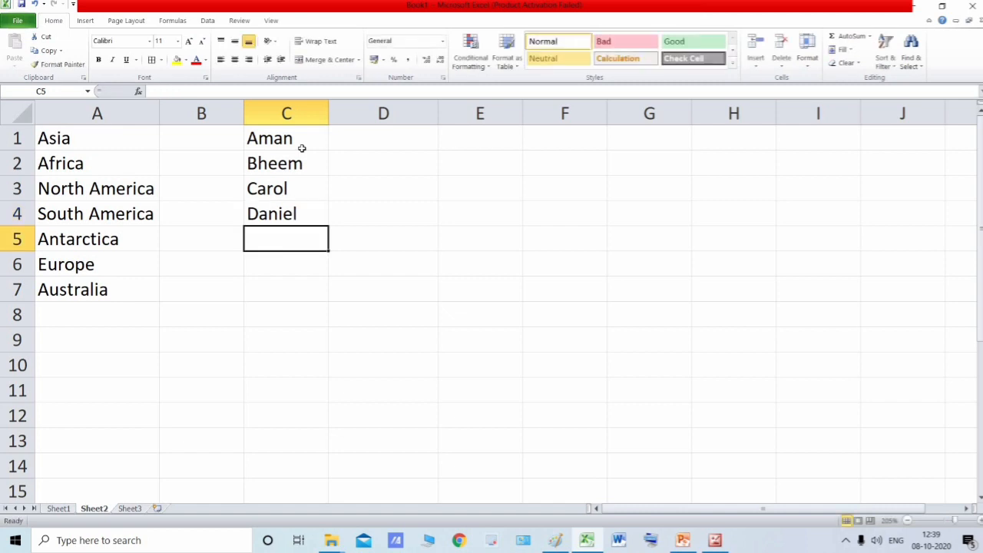
- Continue the name list in column C with four more sample first names in cells C5 to C8
{"action": "type", "text": "Frank"}
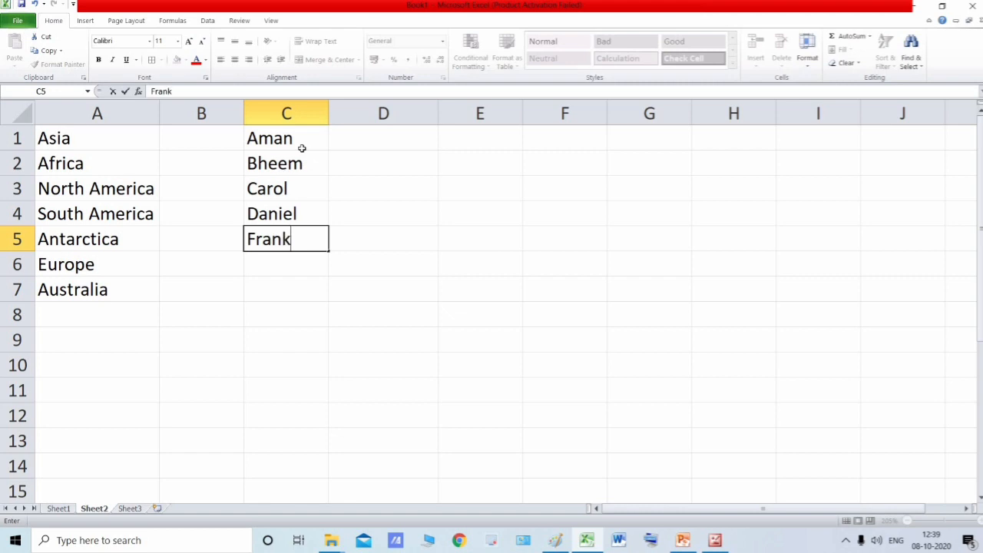
{"action": "key", "text": "Return"}
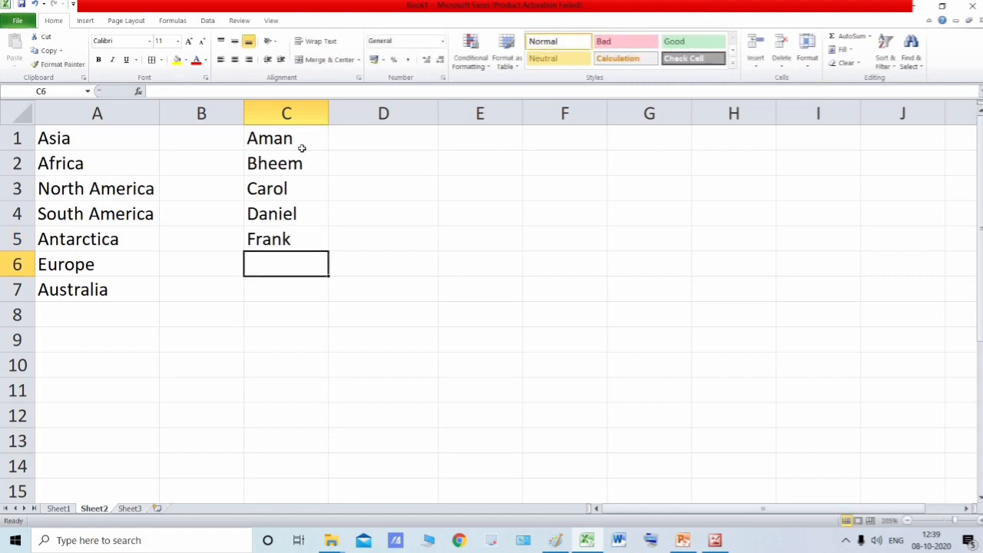
{"action": "type", "text": "Jo"}
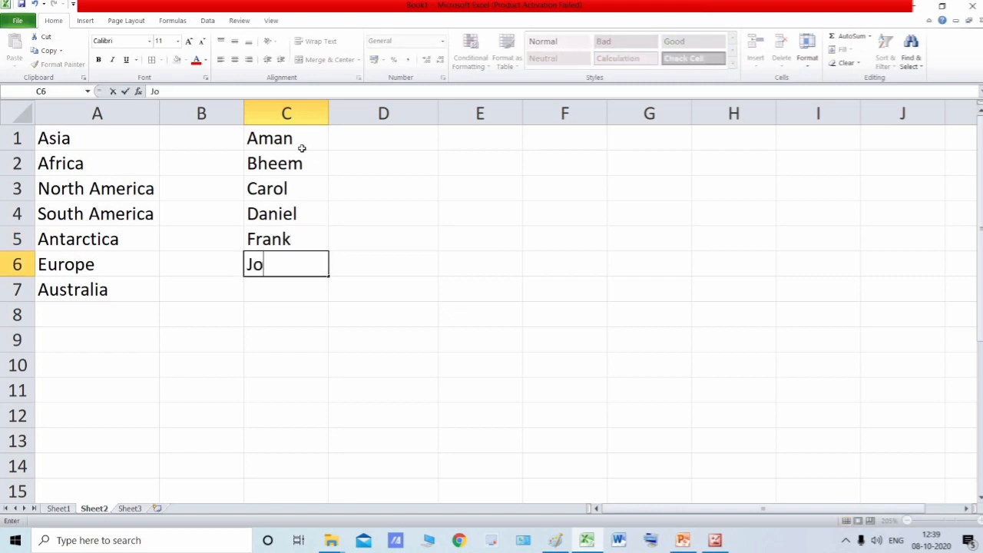
{"action": "type", "text": "seph"}
{"action": "key", "text": "Return"}
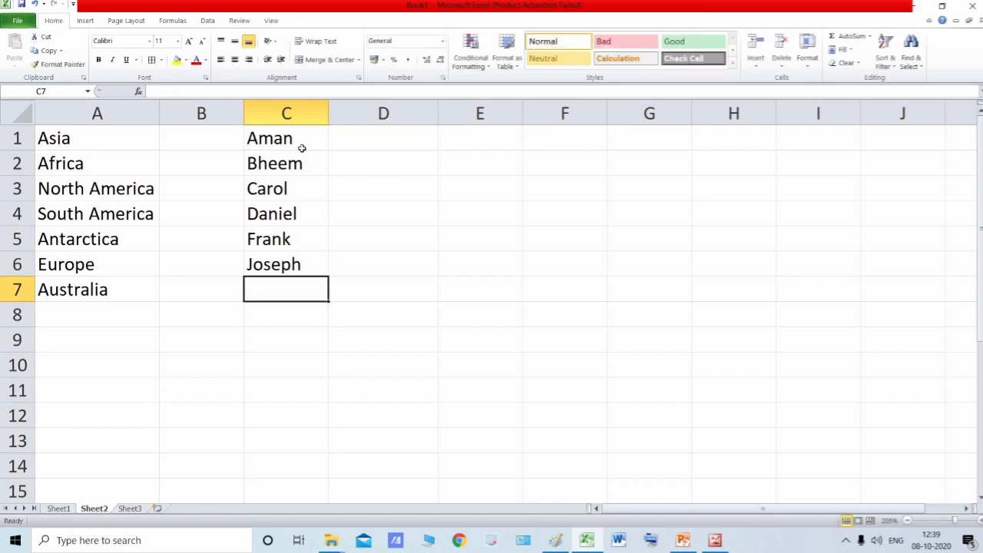
{"action": "type", "text": "Kinjal"}
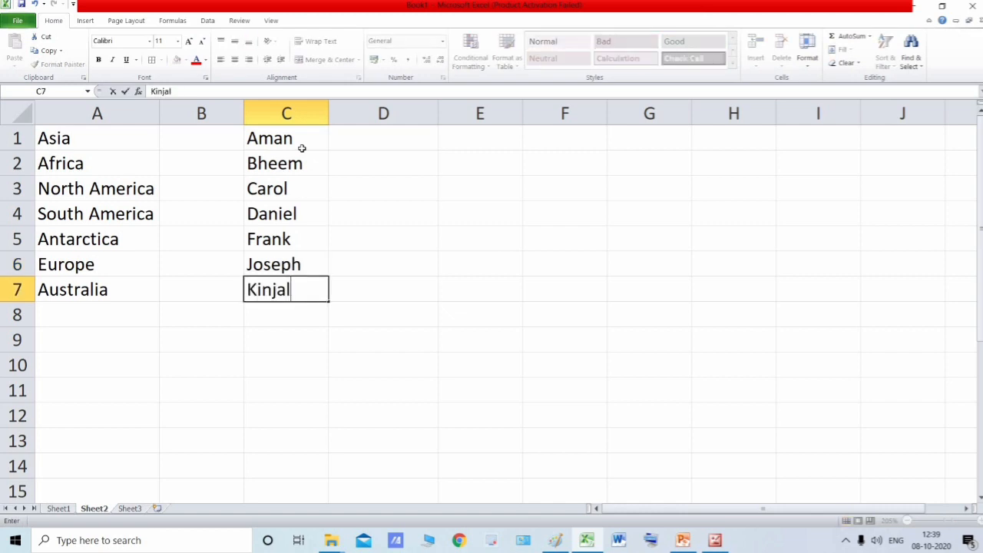
{"action": "key", "text": "Return"}
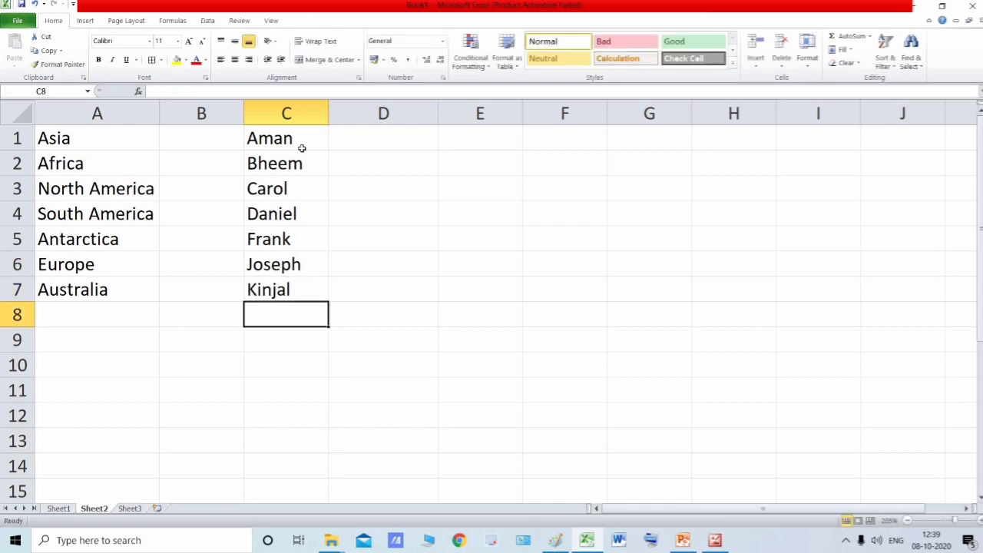
{"action": "type", "text": "Harman"}
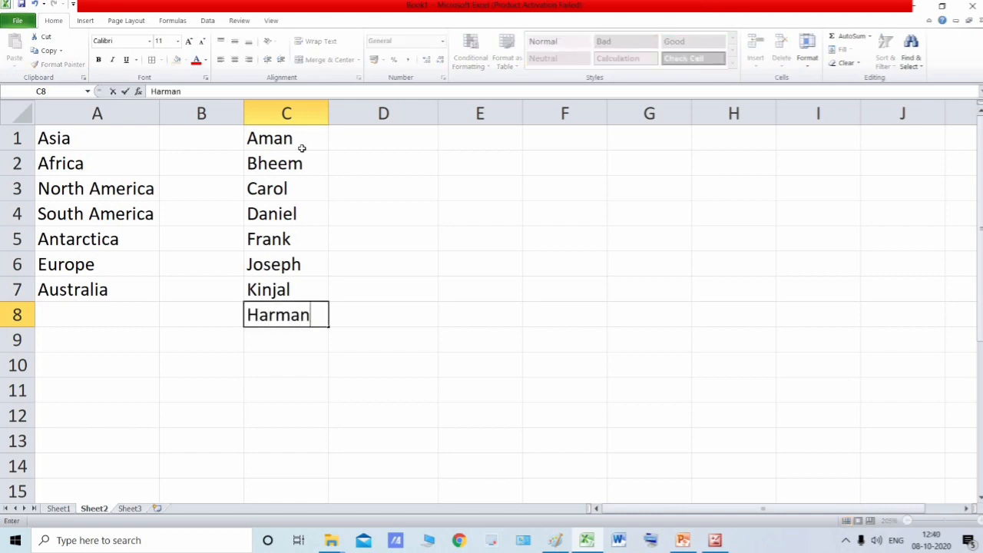
{"action": "key", "text": "Return"}
- Jump between the first and last names in column C and select the whole range C1:C8
{"action": "left_click", "coordinate": [291, 147]}
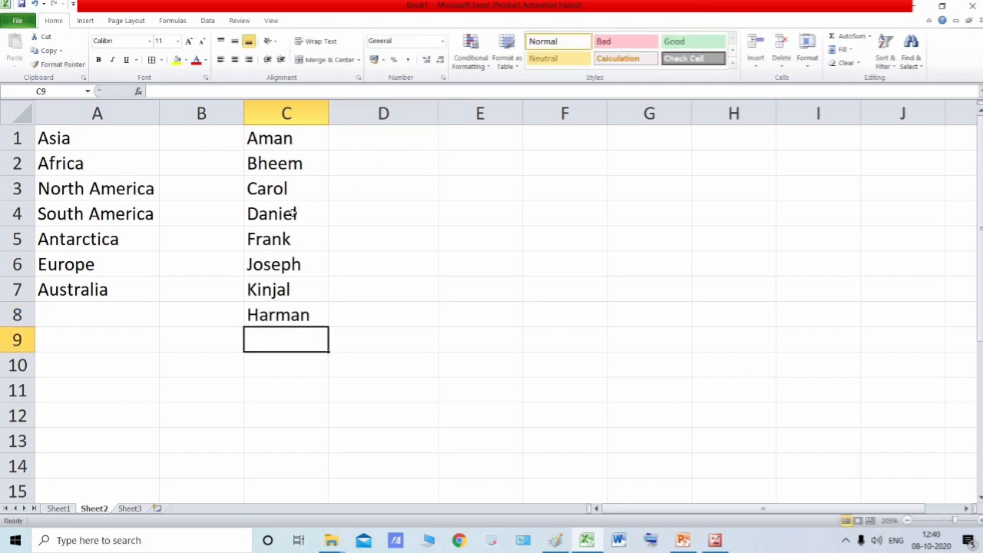
{"action": "left_click", "coordinate": [284, 317]}
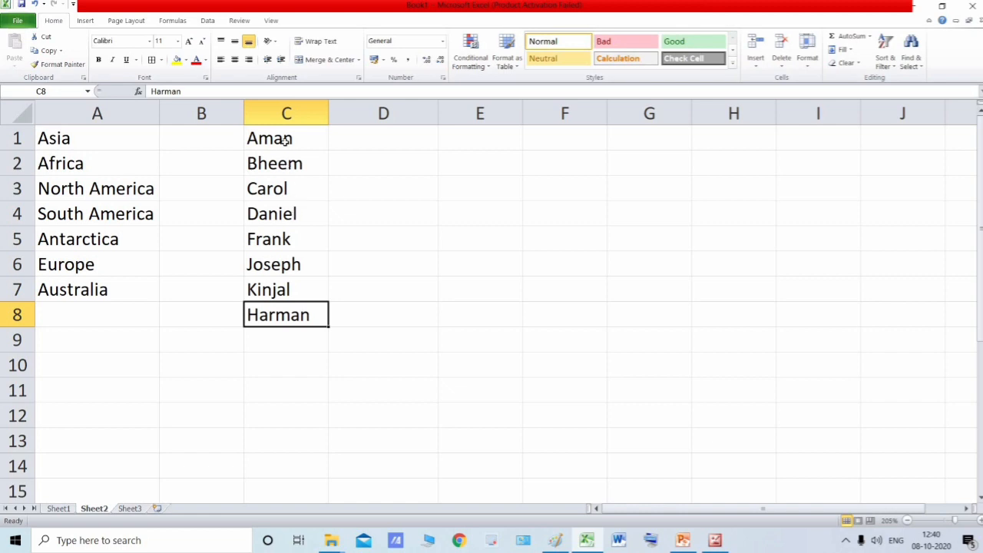
{"action": "key", "text": "ctrl+Up"}
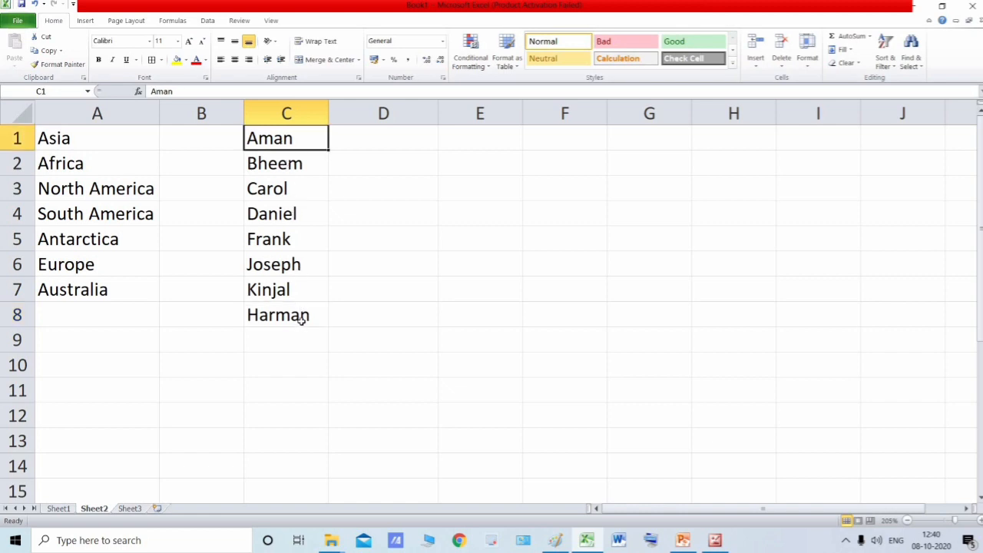
{"action": "key", "text": "ctrl+Down"}
{"action": "key", "text": "ctrl+Up"}
{"action": "key", "text": "ctrl+shift+Down"}
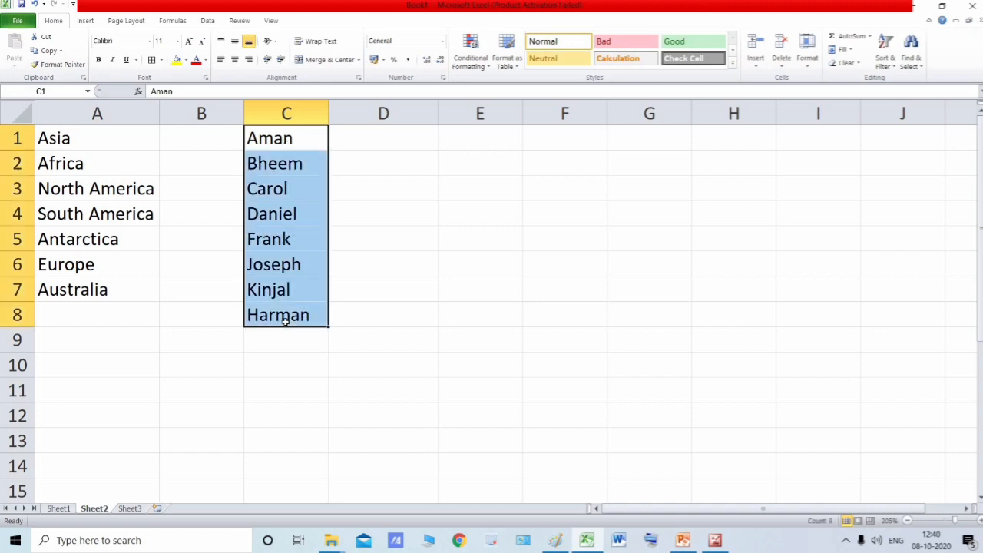
- Check the start and end cell references of the name list, C1 and C8, and review the range between them
{"action": "left_click", "coordinate": [290, 143]}
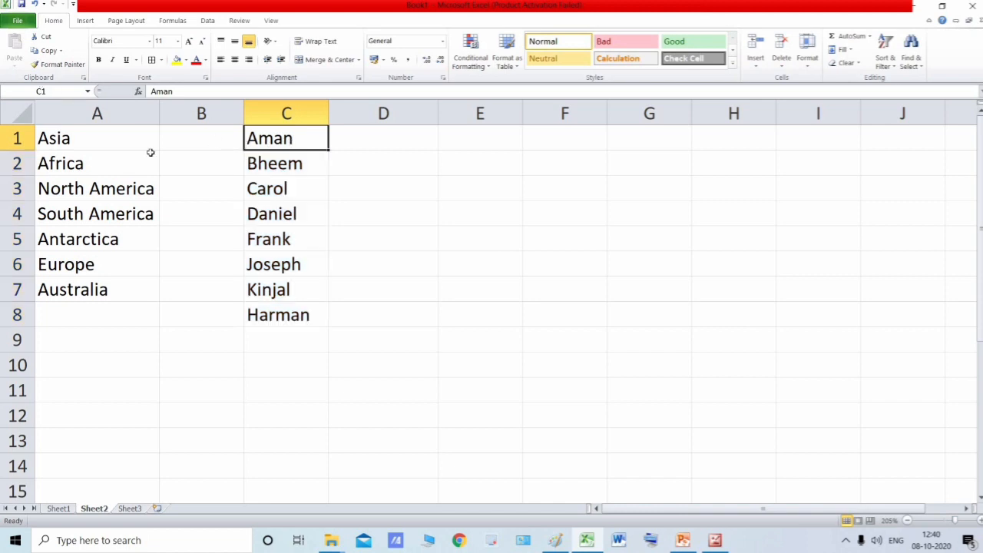
{"action": "left_click", "coordinate": [297, 309], "text": "shift"}
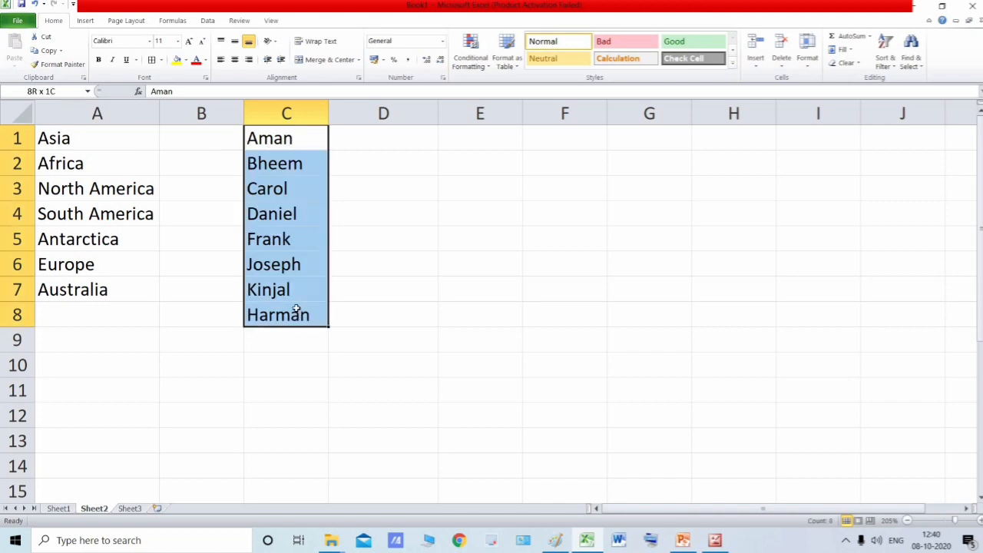
{"action": "left_click", "coordinate": [292, 139]}
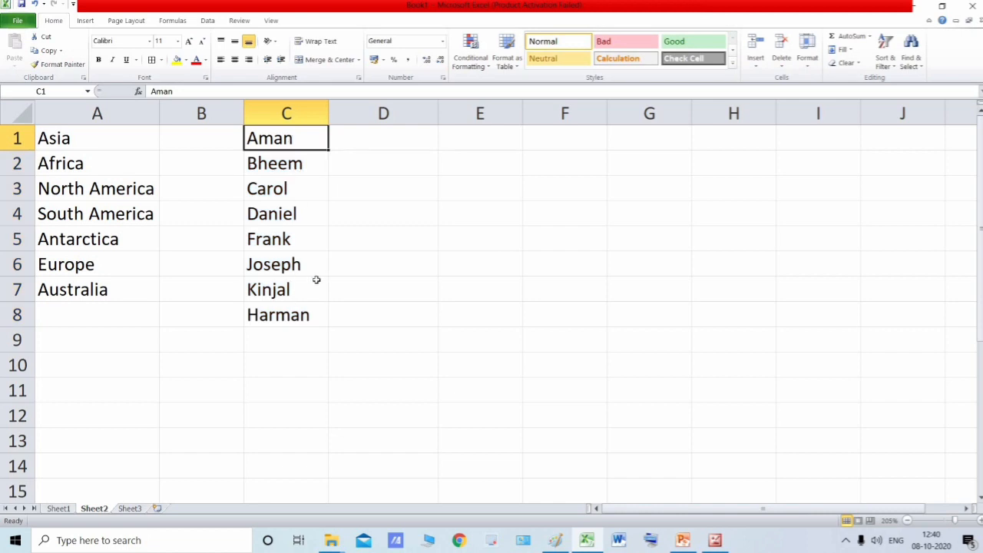
{"action": "left_click", "coordinate": [290, 305]}
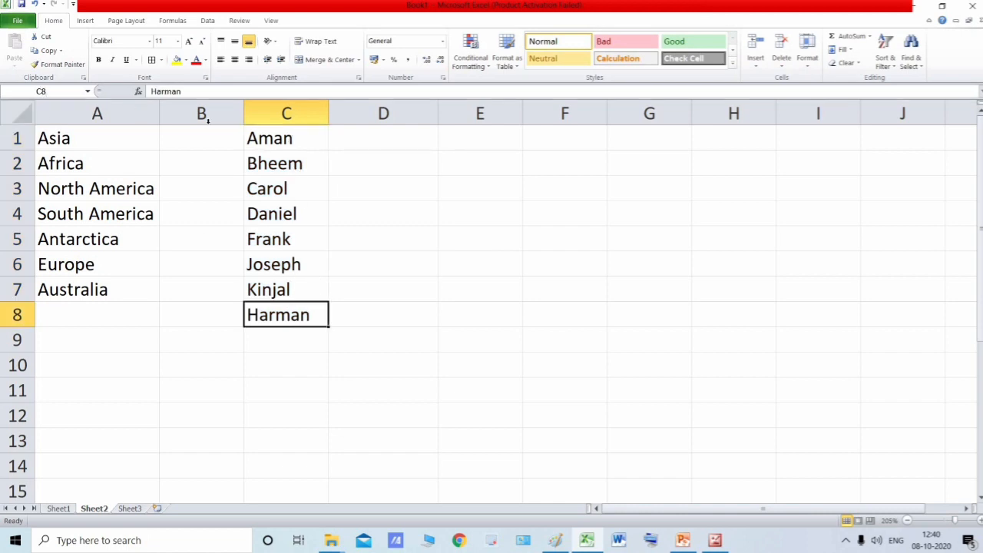
{"action": "left_click", "coordinate": [267, 140]}
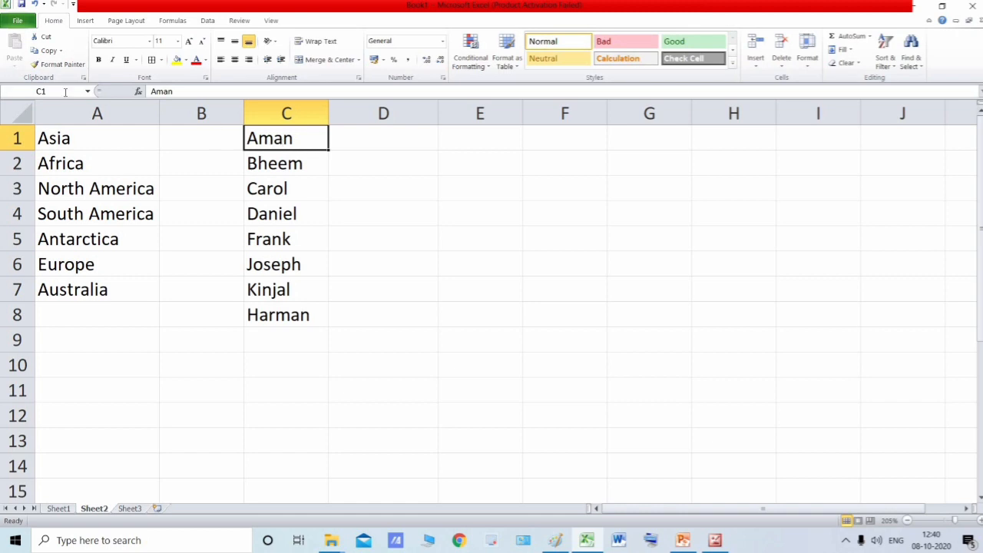
{"action": "left_click", "coordinate": [286, 315]}
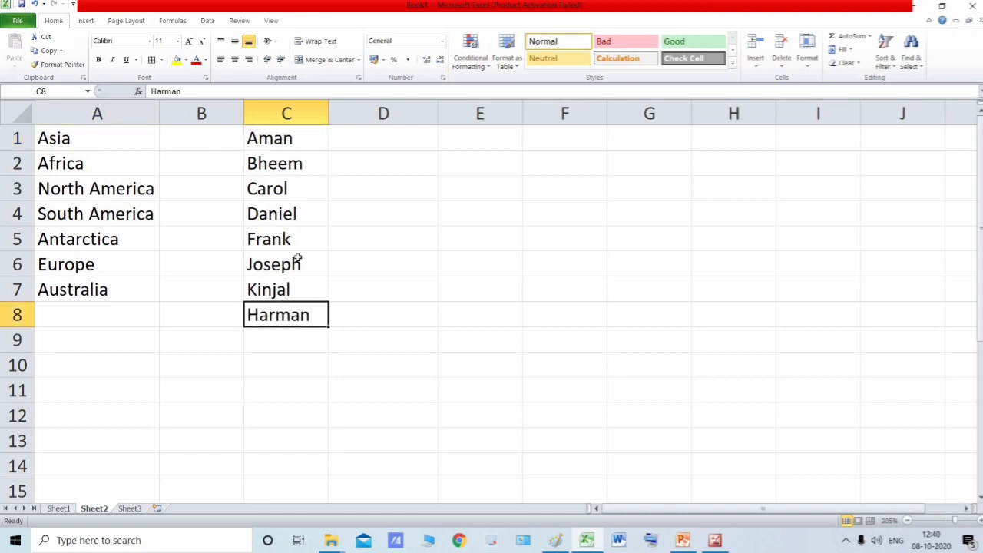
{"action": "left_click", "coordinate": [289, 139]}
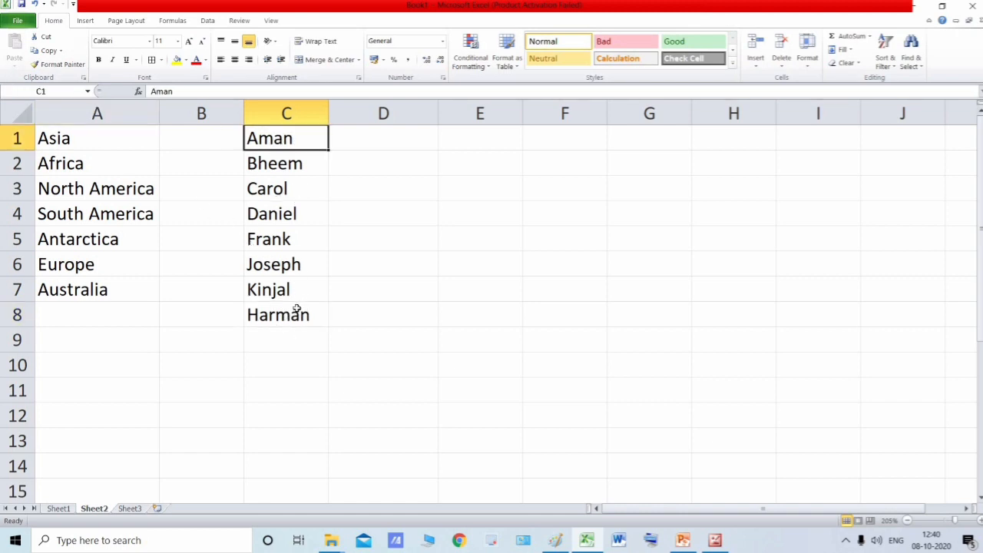
{"action": "left_click", "coordinate": [296, 309], "text": "shift"}
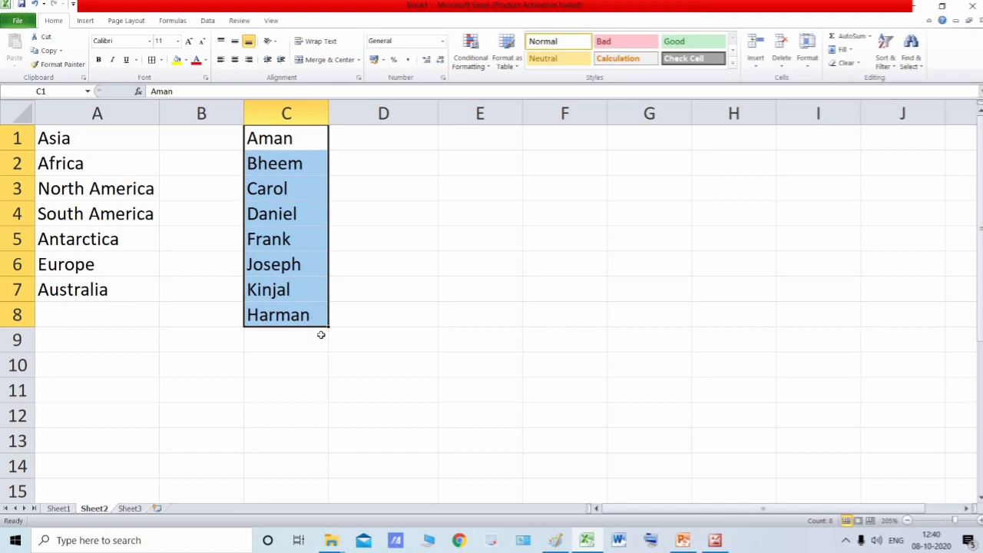
{"action": "left_click", "coordinate": [363, 314]}
{"action": "left_click", "coordinate": [275, 142]}
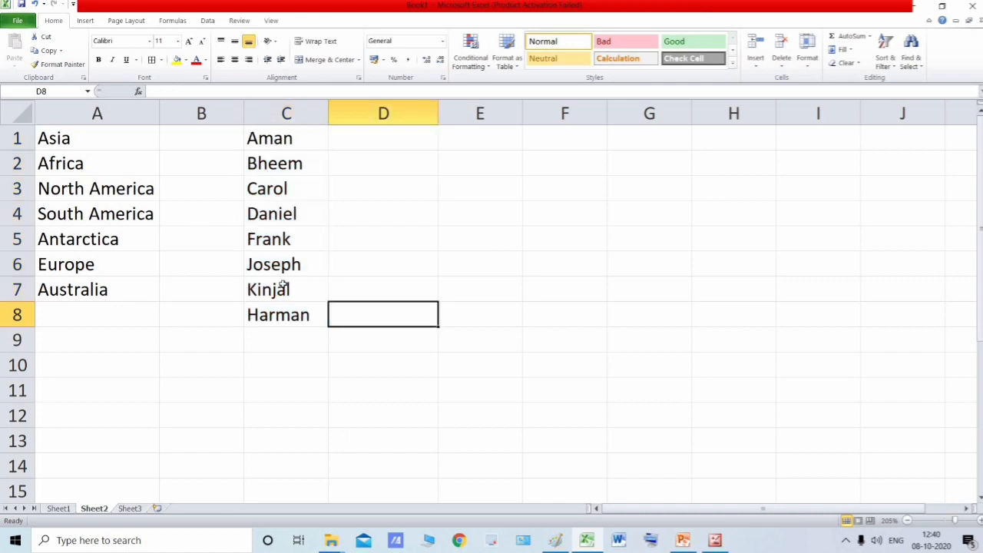
{"action": "left_click", "coordinate": [287, 312], "text": "shift"}
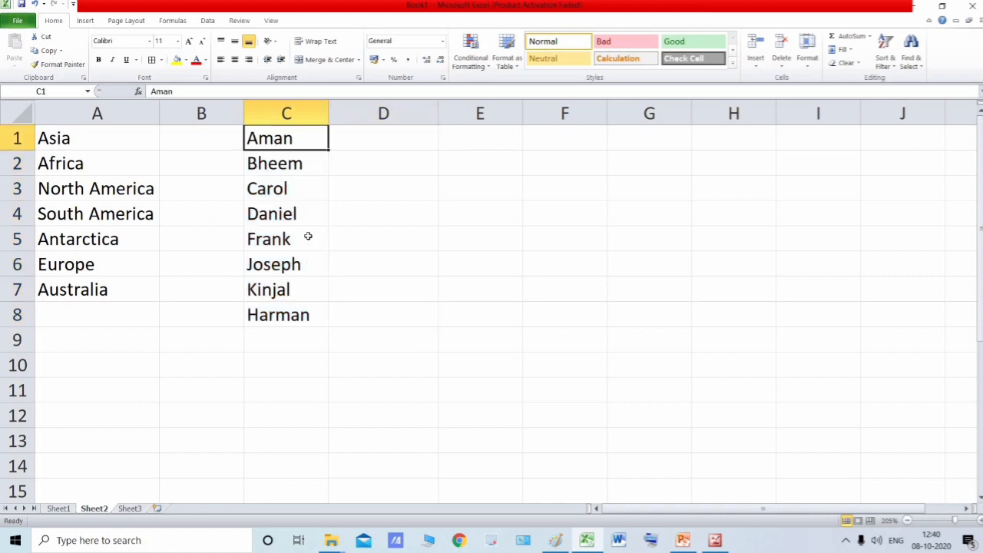
{"action": "left_click", "coordinate": [376, 213]}
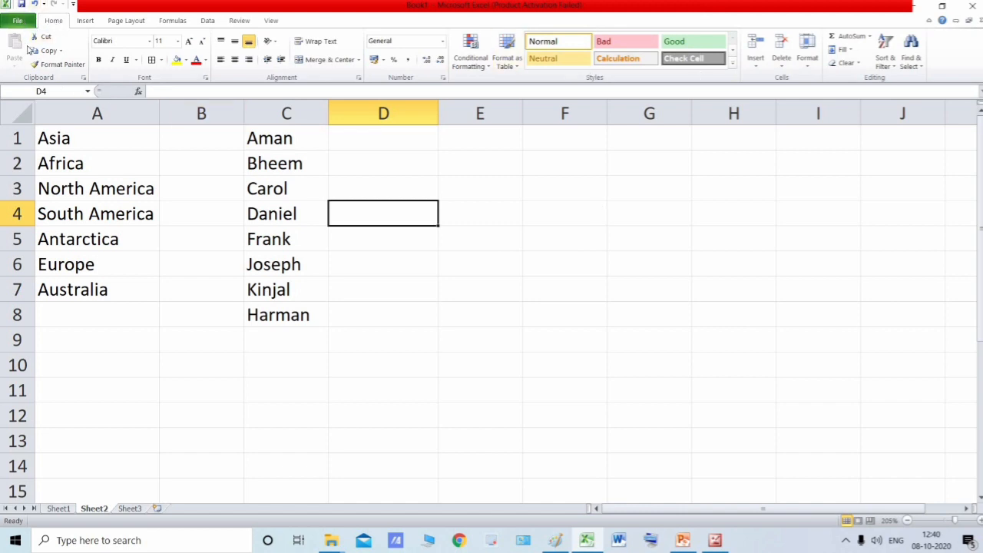
- Open the Custom Lists dialog from the advanced Excel options
{"action": "left_click", "coordinate": [17, 20]}
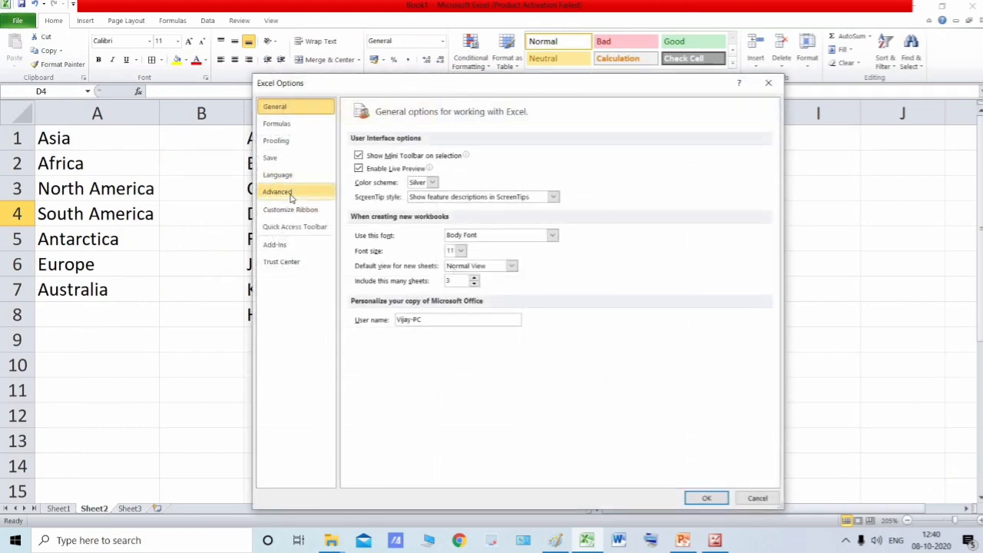
{"action": "left_click", "coordinate": [291, 194]}
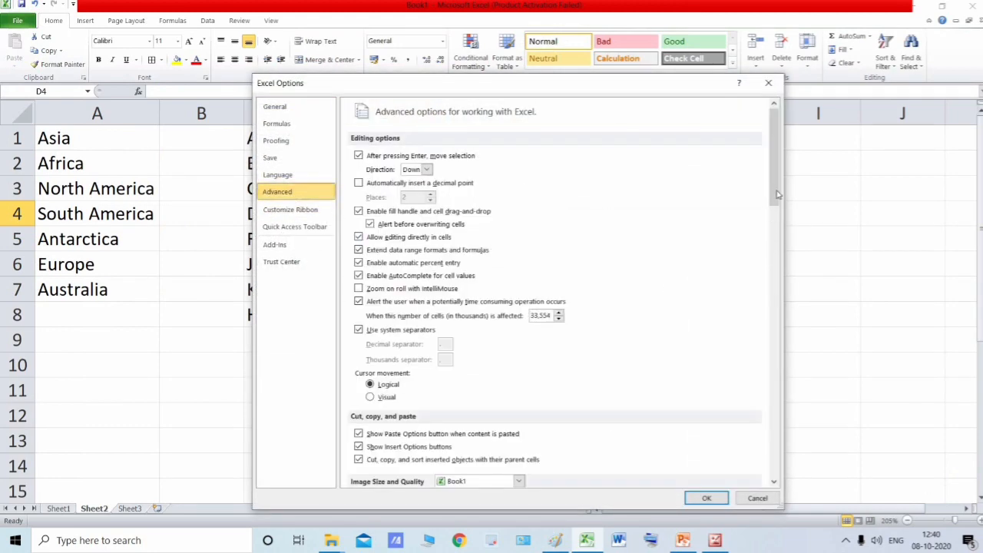
{"action": "left_click_drag", "start_coordinate": [777, 195], "coordinate": [586, 435]}
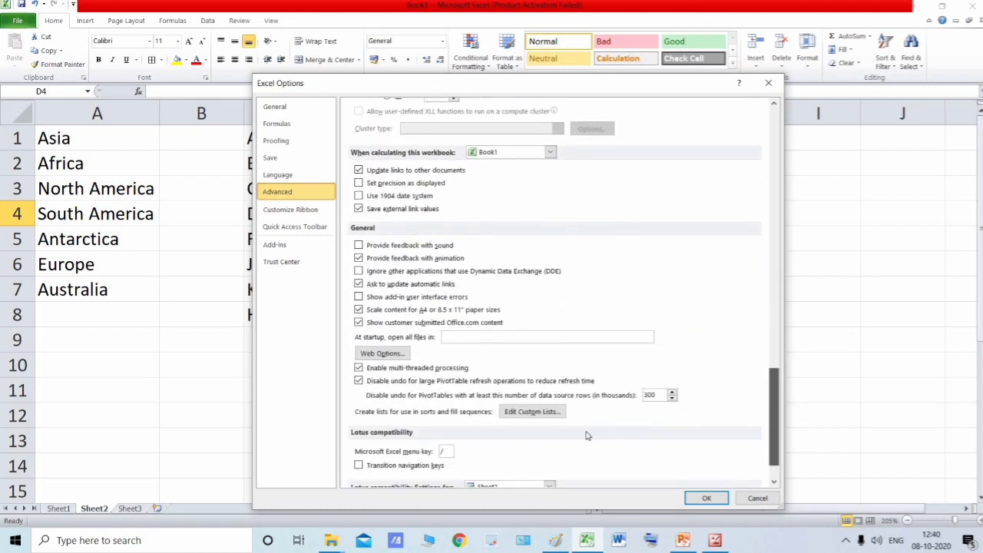
{"action": "left_click", "coordinate": [532, 412]}
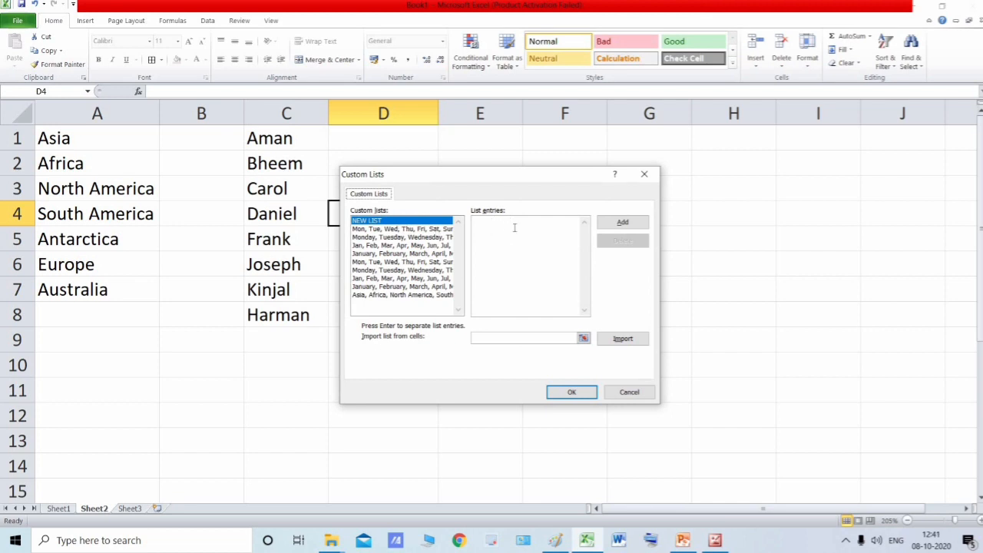
- Consult the textbook figure on creating a custom list by importing for the cell range notation, and return to Excel's Custom Lists dialog
{"action": "left_click", "coordinate": [488, 225]}
{"action": "left_click", "coordinate": [495, 338]}
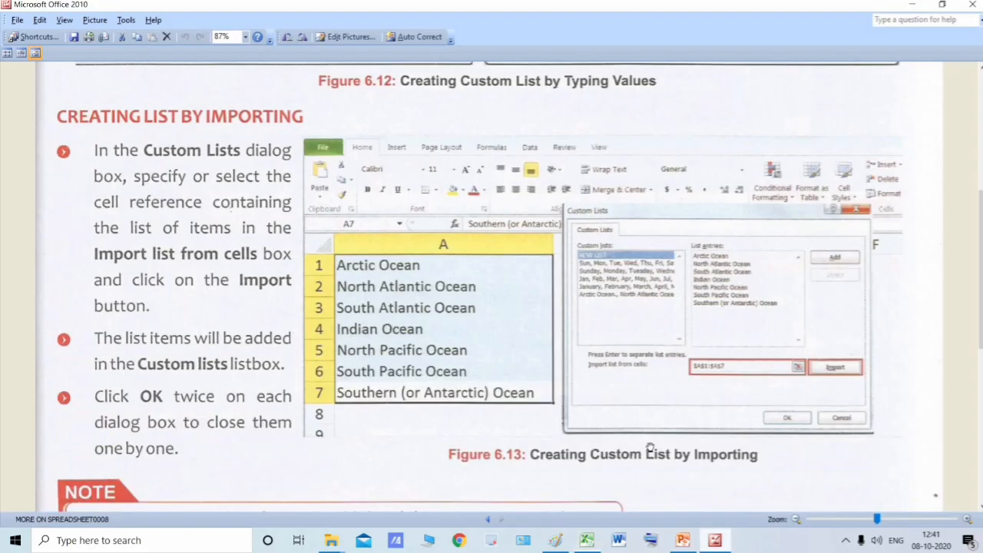
{"action": "left_click", "coordinate": [715, 540]}
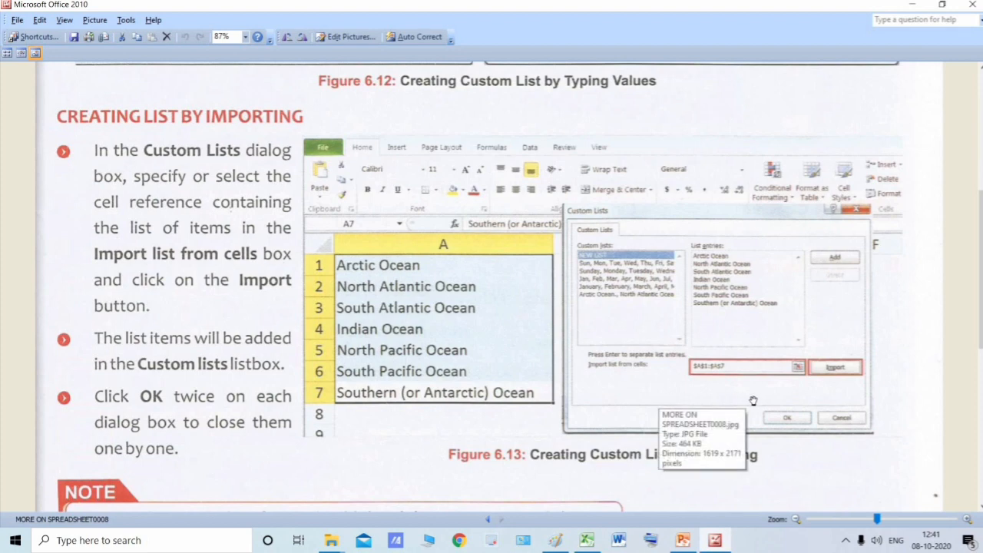
{"action": "scroll", "coordinate": [663, 400], "scroll_direction": "up", "scroll_amount": 2}
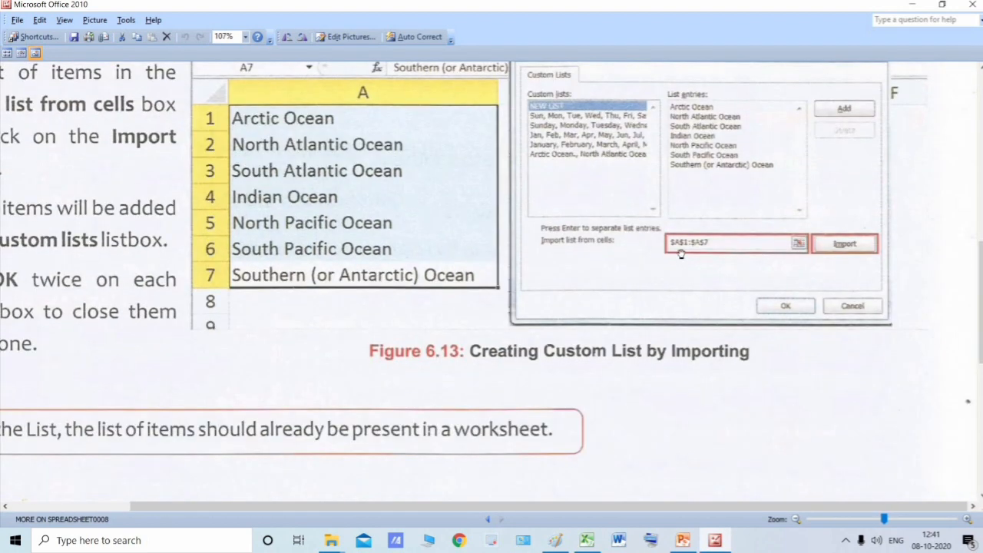
{"action": "left_click", "coordinate": [586, 540]}
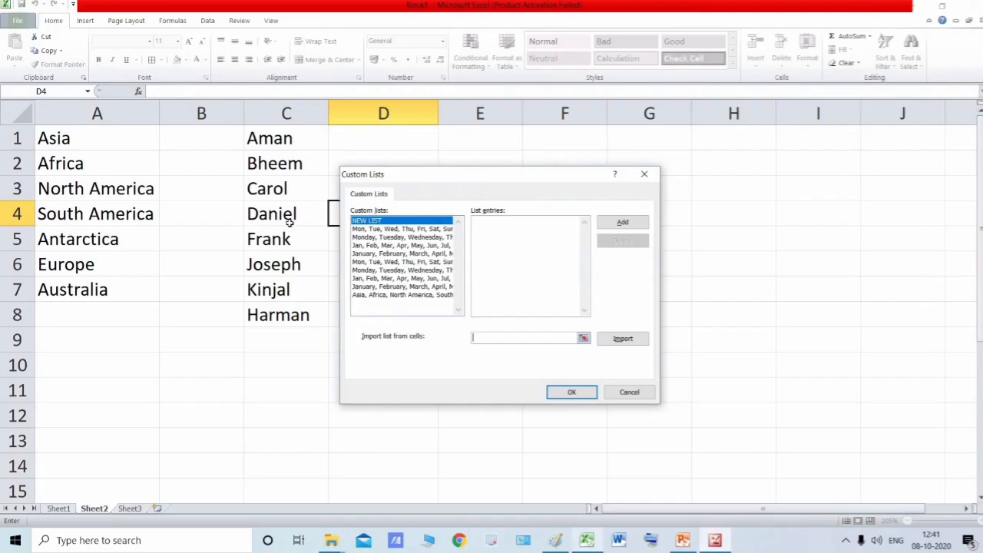
- Set the import range to $C$1:$C$8, following the textbook's notation, and import it as a custom list
{"action": "left_click", "coordinate": [281, 140]}
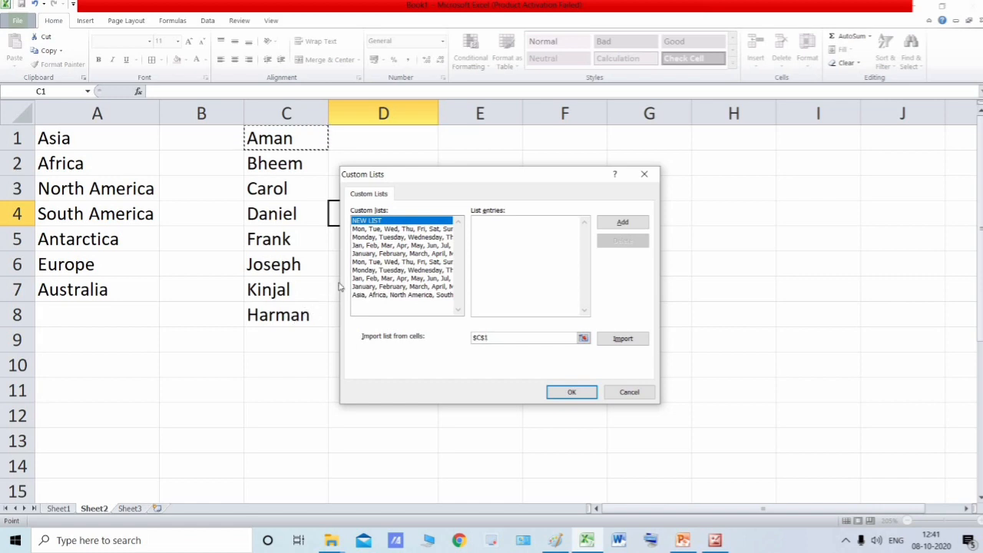
{"action": "key", "text": "BackSpace"}
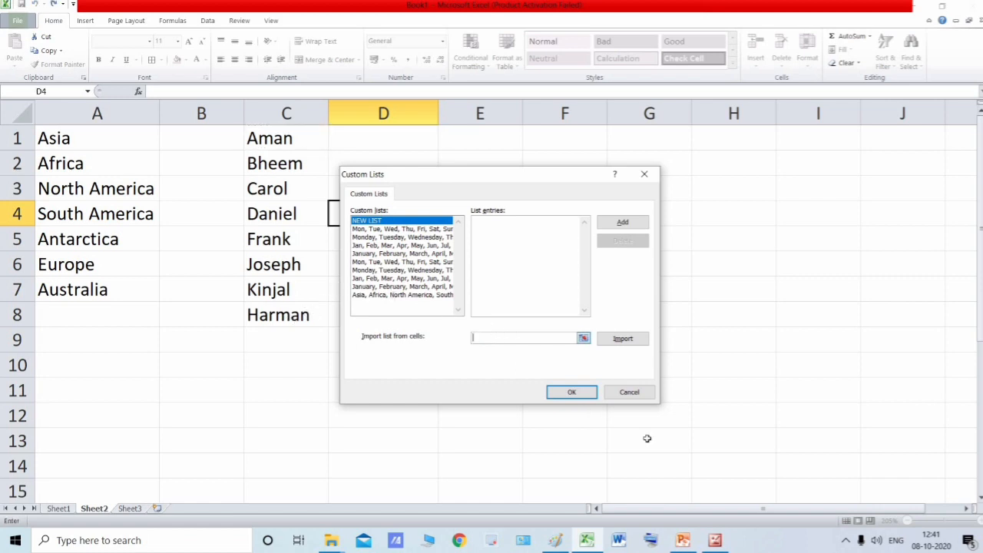
{"action": "left_click", "coordinate": [718, 544]}
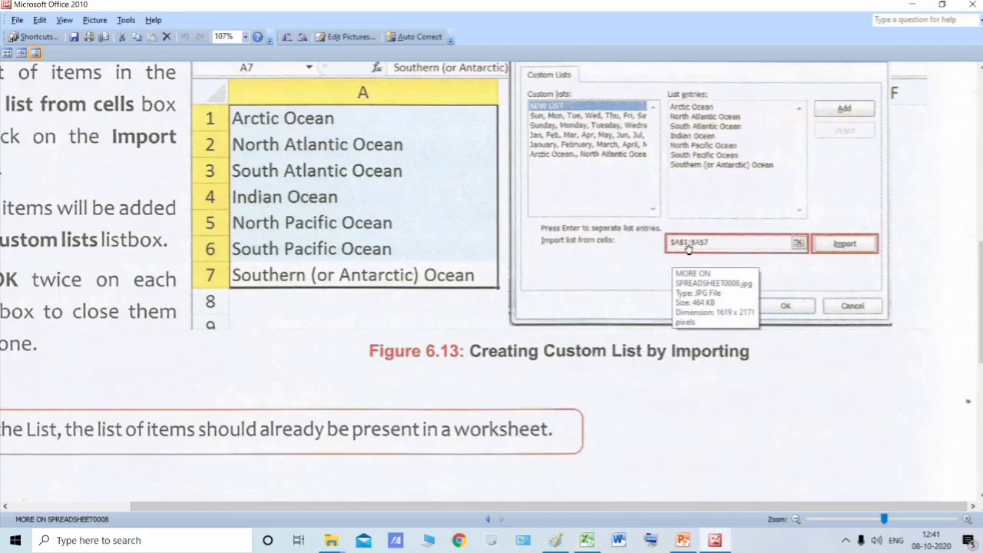
{"action": "key", "text": "alt+Tab"}
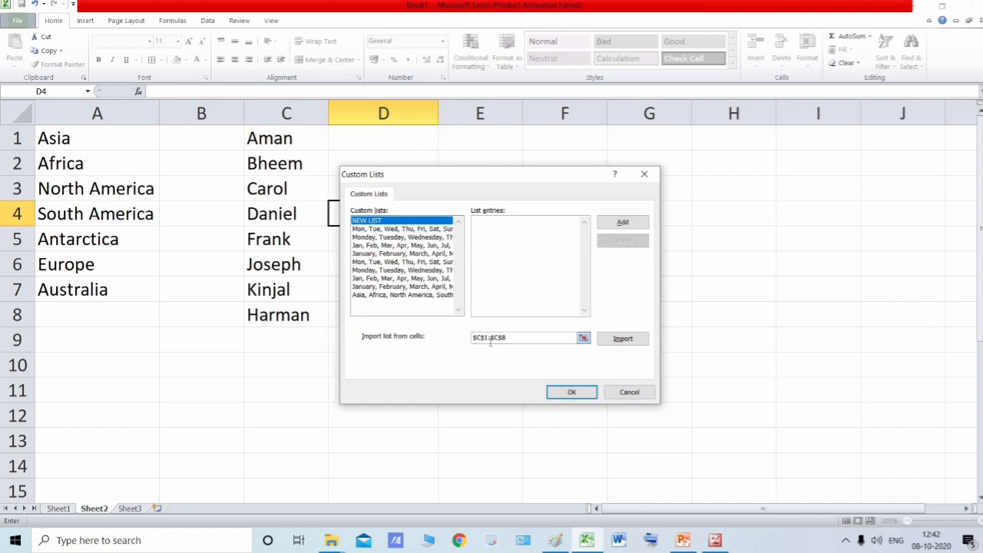
{"action": "left_click", "coordinate": [621, 341]}
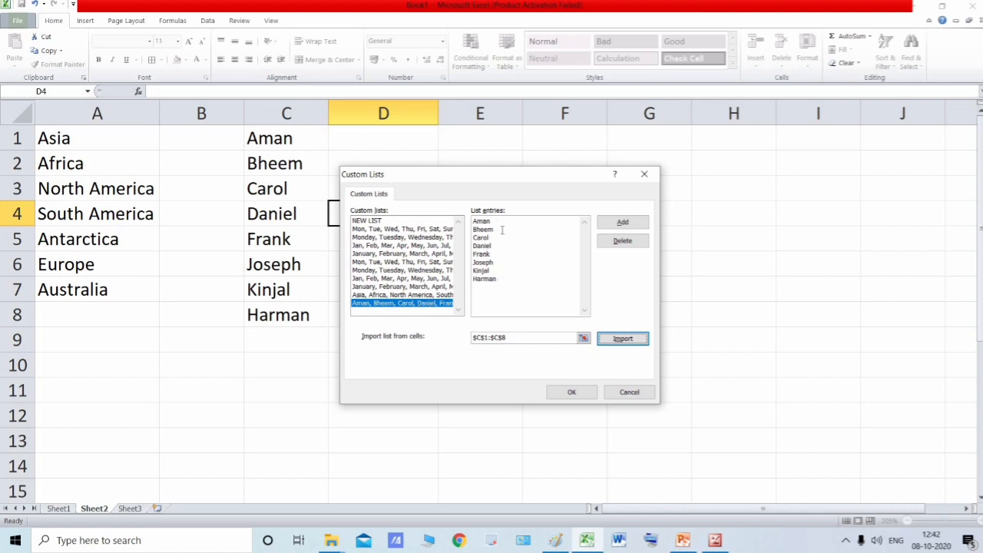
- Select all entries of the imported name list for review and accept both the Custom Lists and Excel Options dialogs
{"action": "left_click", "coordinate": [502, 284]}
{"action": "key", "text": "ctrl+a"}
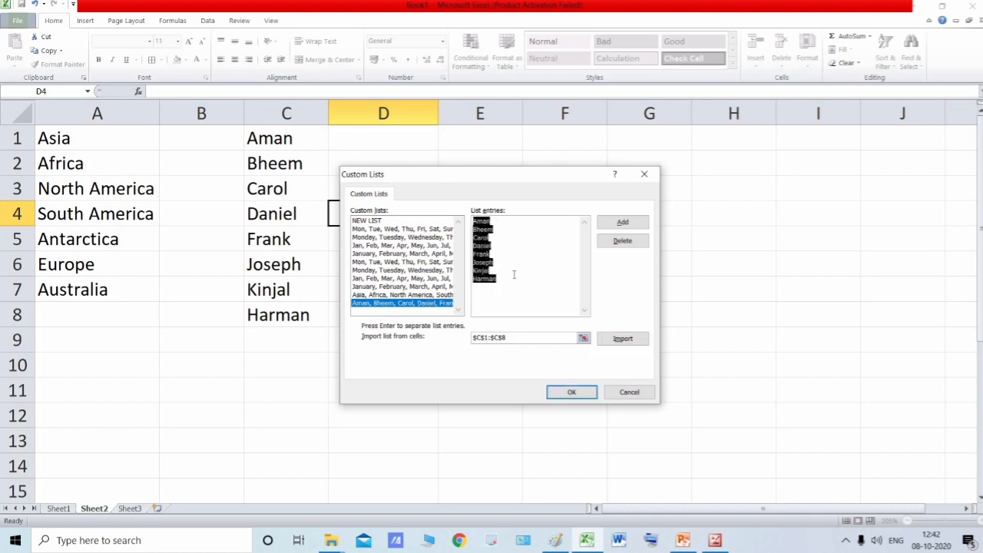
{"action": "left_click", "coordinate": [572, 393]}
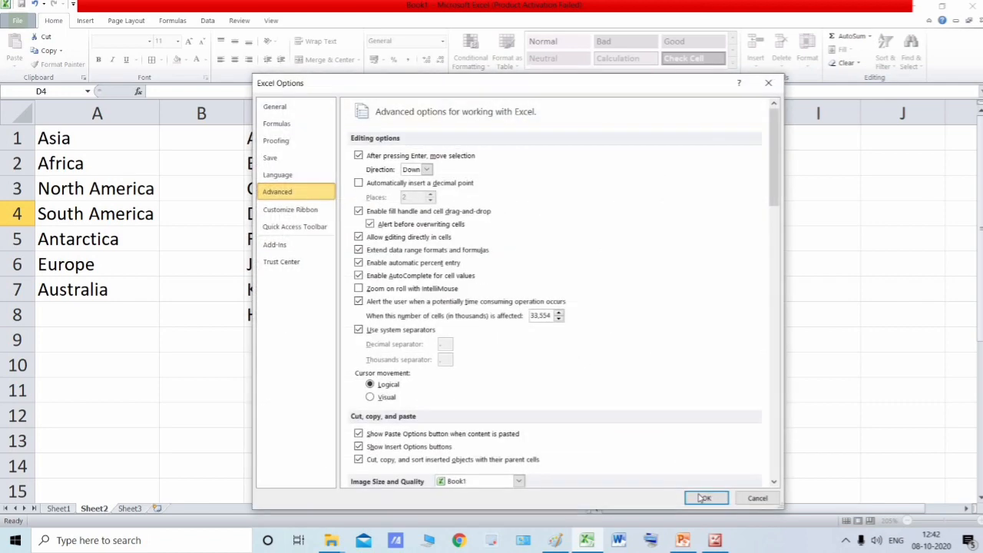
{"action": "left_click", "coordinate": [704, 496]}
- Enter the first name of the imported list in cell E1 and AutoFill it down to E15
{"action": "left_click", "coordinate": [493, 134]}
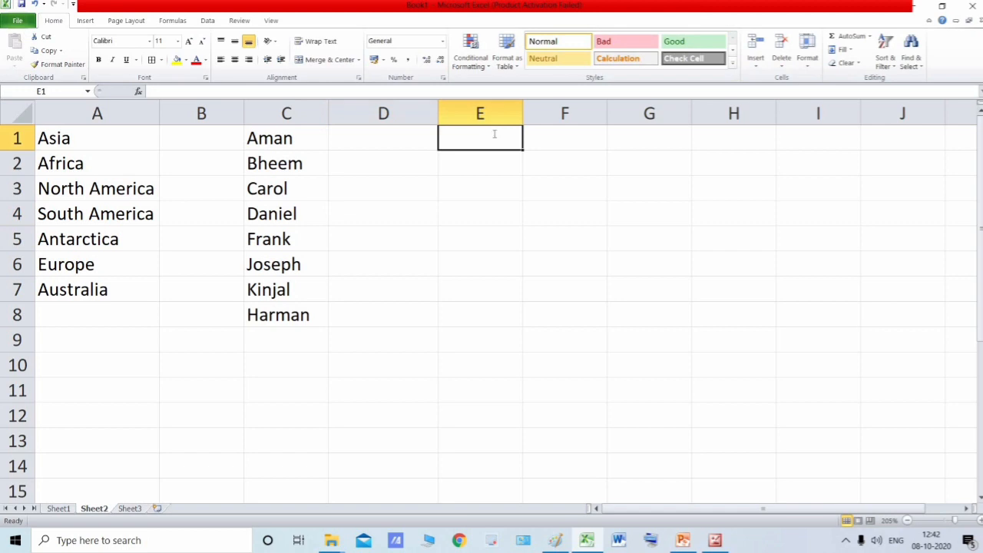
{"action": "type", "text": "Aman"}
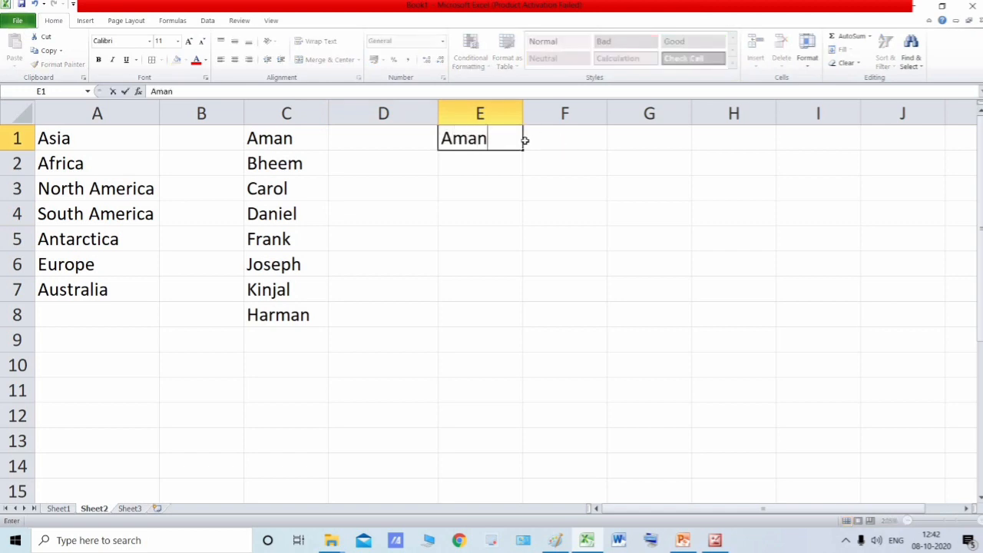
{"action": "left_click", "coordinate": [525, 139]}
{"action": "left_click", "coordinate": [513, 144]}
{"action": "left_click_drag", "start_coordinate": [522, 150], "coordinate": [519, 498]}
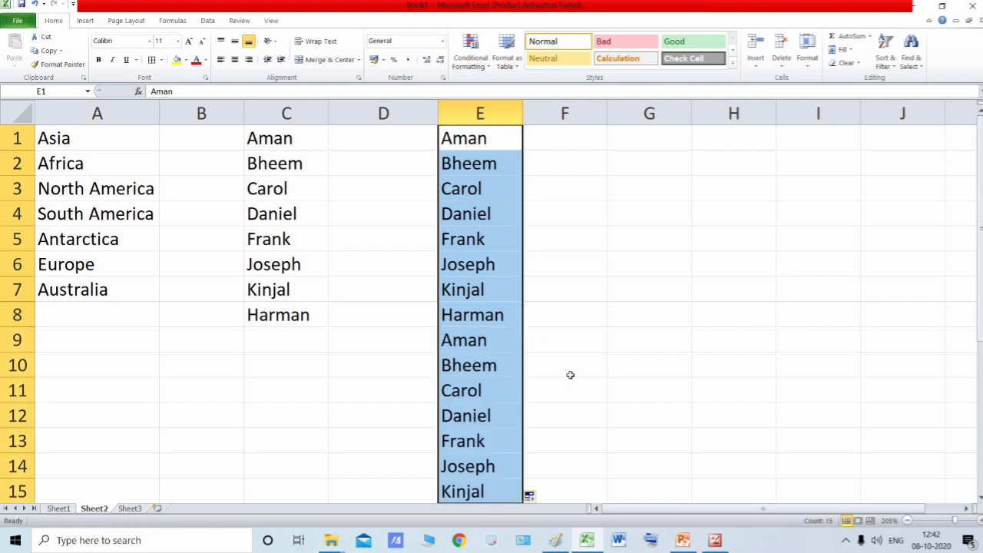
{"action": "scroll", "coordinate": [570, 375], "scroll_direction": "down", "scroll_amount": 2}
{"action": "scroll", "coordinate": [570, 375], "scroll_direction": "up", "scroll_amount": 2}
{"action": "scroll", "coordinate": [515, 375], "scroll_direction": "down", "scroll_amount": 1}
{"action": "scroll", "coordinate": [515, 375], "scroll_direction": "up", "scroll_amount": 1}
- Switch to the textbook scans to review the list import instructions, recap and previous AutoFill page, and return to Excel
{"action": "left_click", "coordinate": [546, 369]}
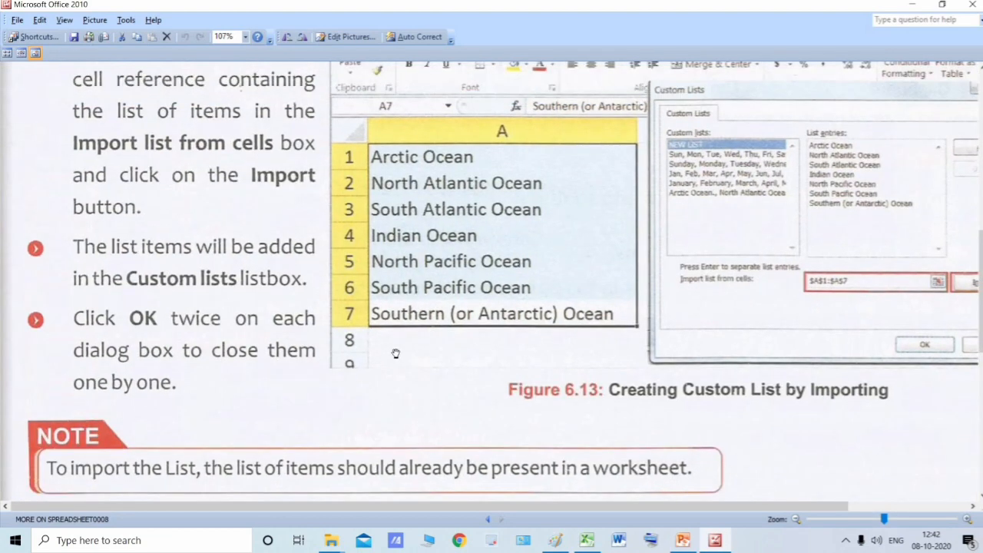
{"action": "scroll", "coordinate": [396, 354], "scroll_direction": "up", "scroll_amount": 3}
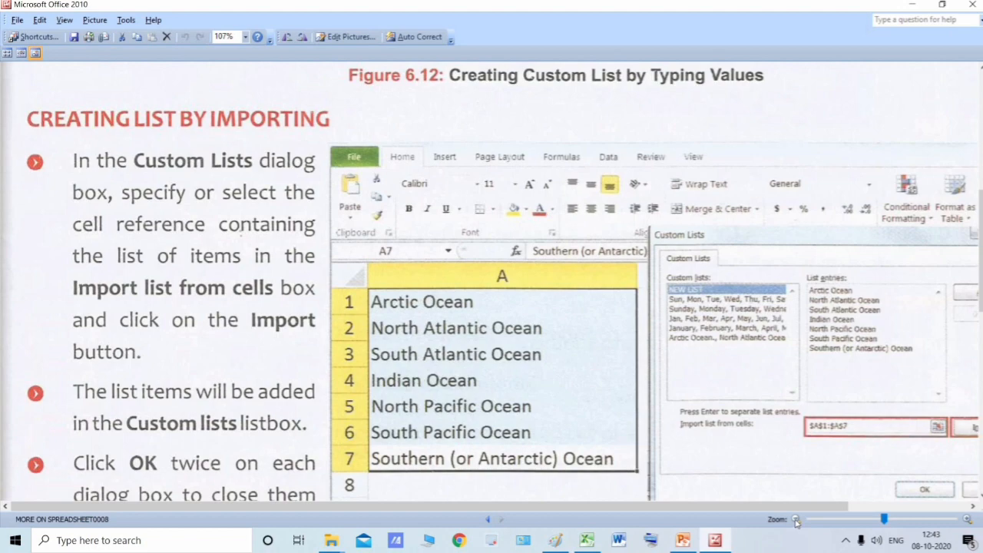
{"action": "scroll", "coordinate": [362, 292], "scroll_direction": "down", "scroll_amount": 4}
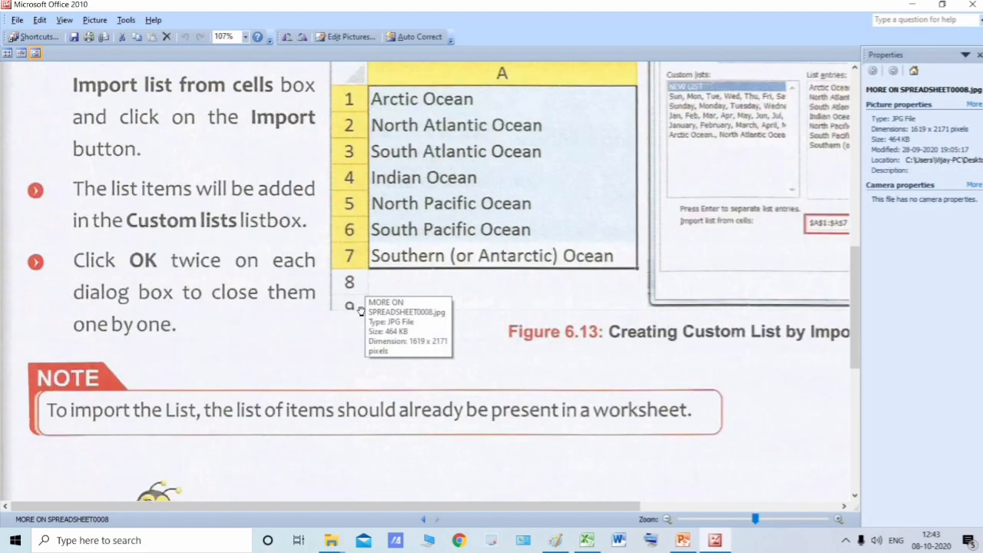
{"action": "scroll", "coordinate": [361, 310], "scroll_direction": "down", "scroll_amount": 8}
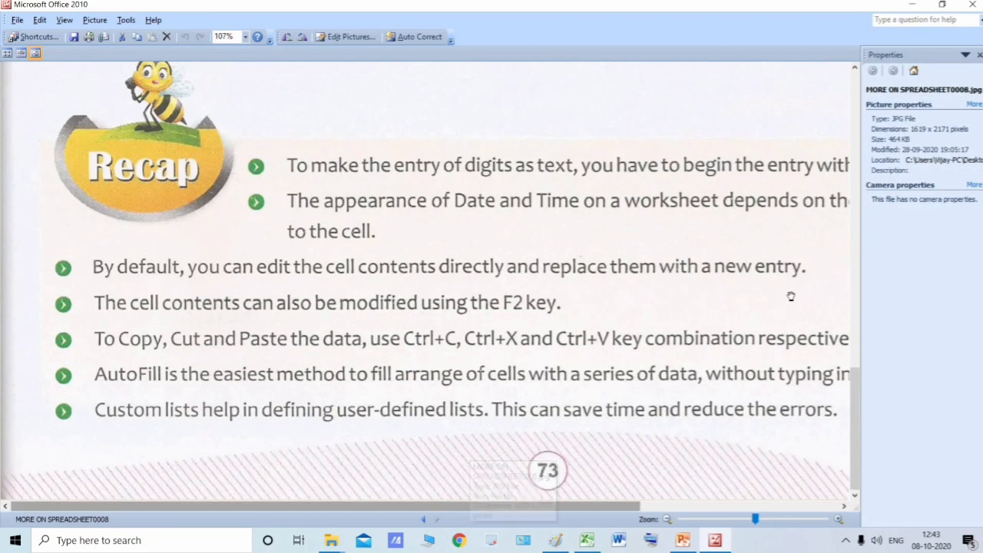
{"action": "scroll", "coordinate": [438, 237], "scroll_direction": "up", "scroll_amount": 10}
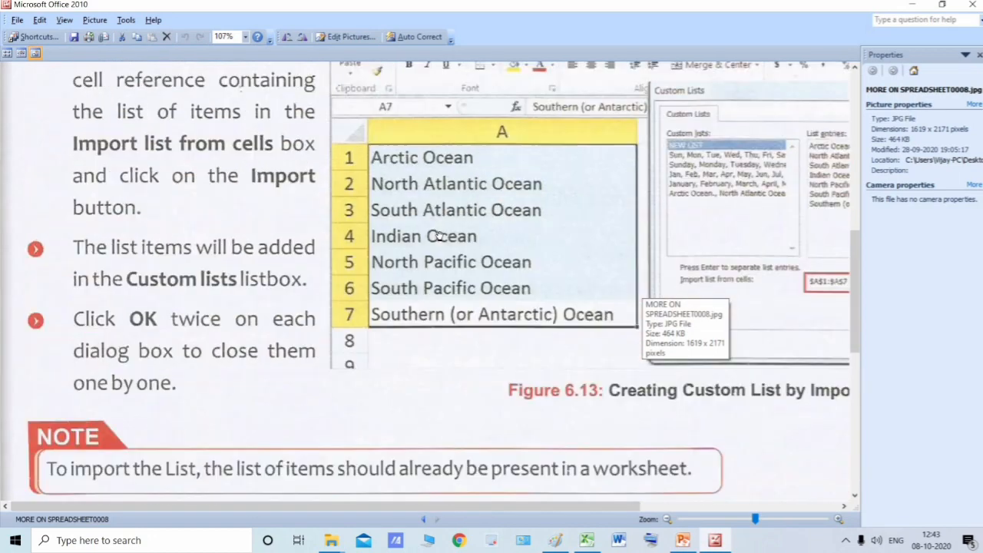
{"action": "scroll", "coordinate": [438, 236], "scroll_direction": "up", "scroll_amount": 12}
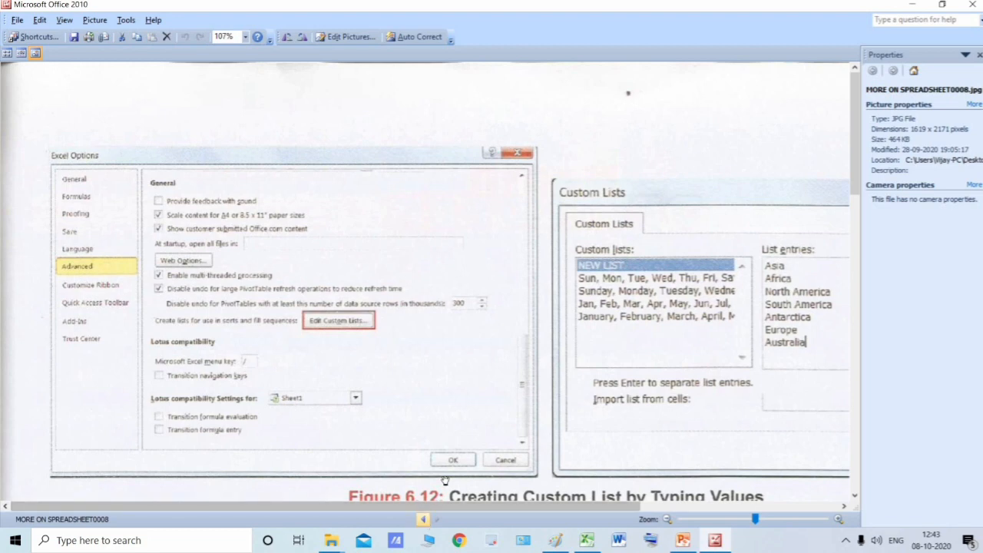
{"action": "left_click", "coordinate": [423, 519]}
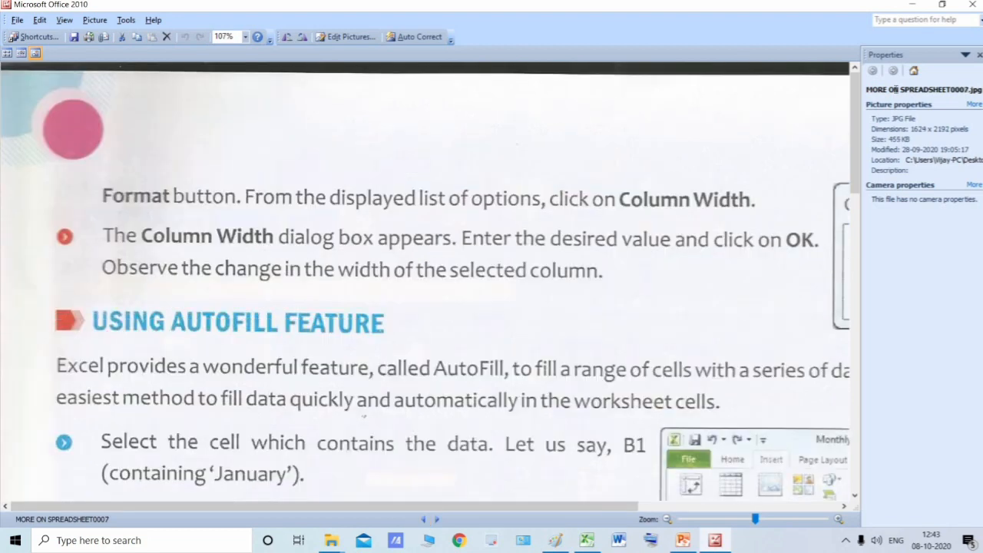
{"action": "left_click", "coordinate": [911, 8]}
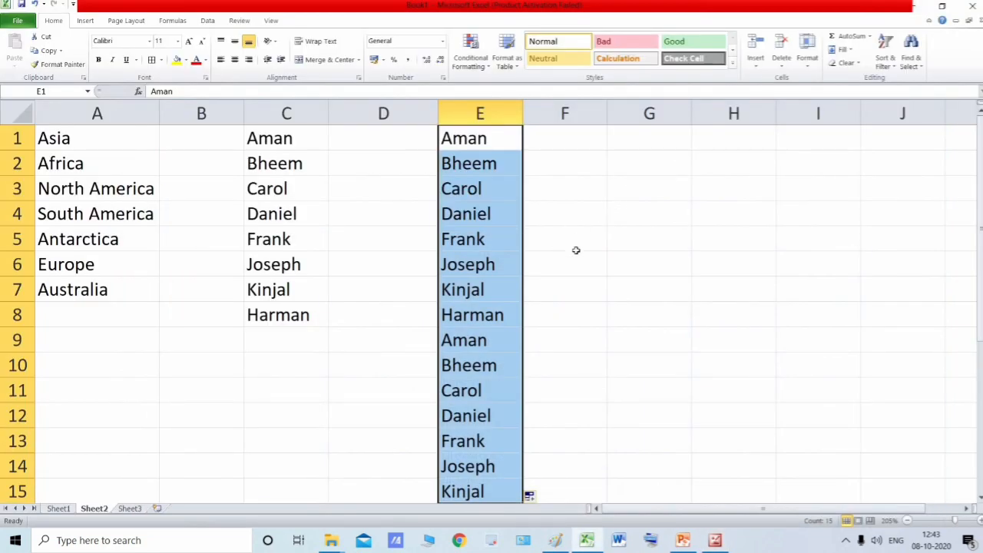